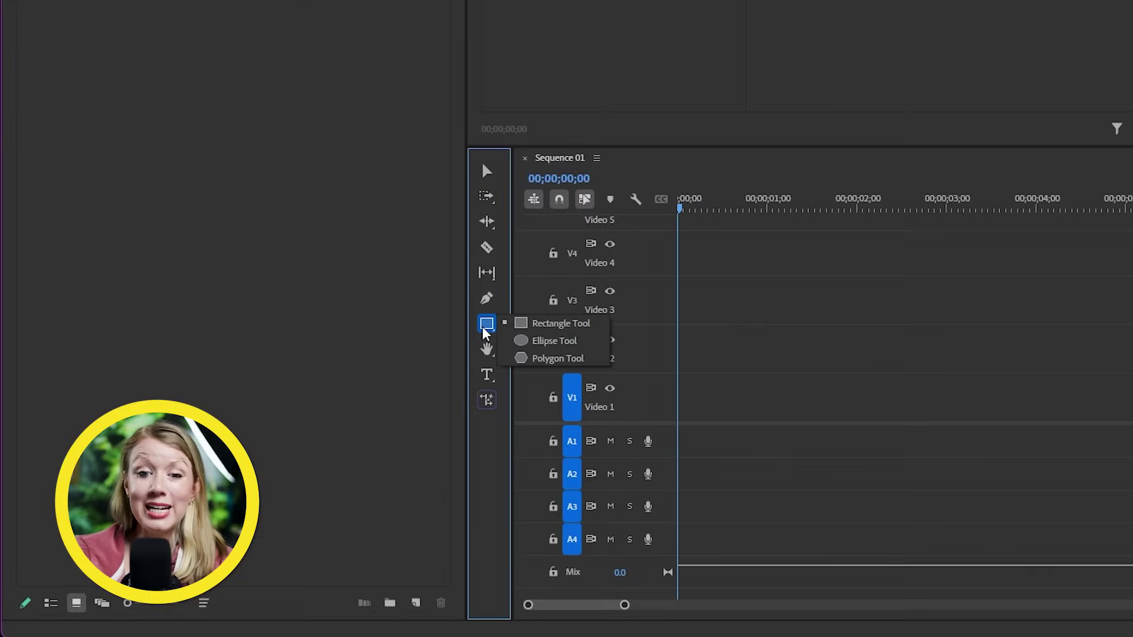
# Draw a grey circle with the Ellipse Tool and nudge it slightly right and up
pyautogui.click(531, 341)
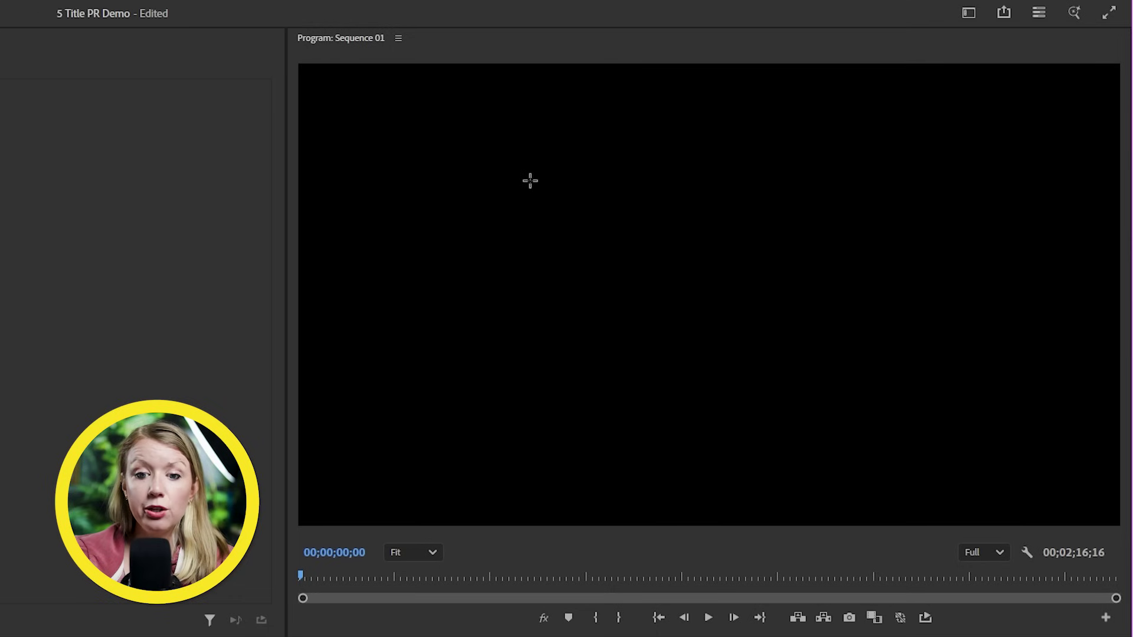
pyautogui.moveTo(530, 180)
pyautogui.mouseDown()
pyautogui.moveTo(699, 350)
pyautogui.moveTo(817, 423)
pyautogui.mouseUp()
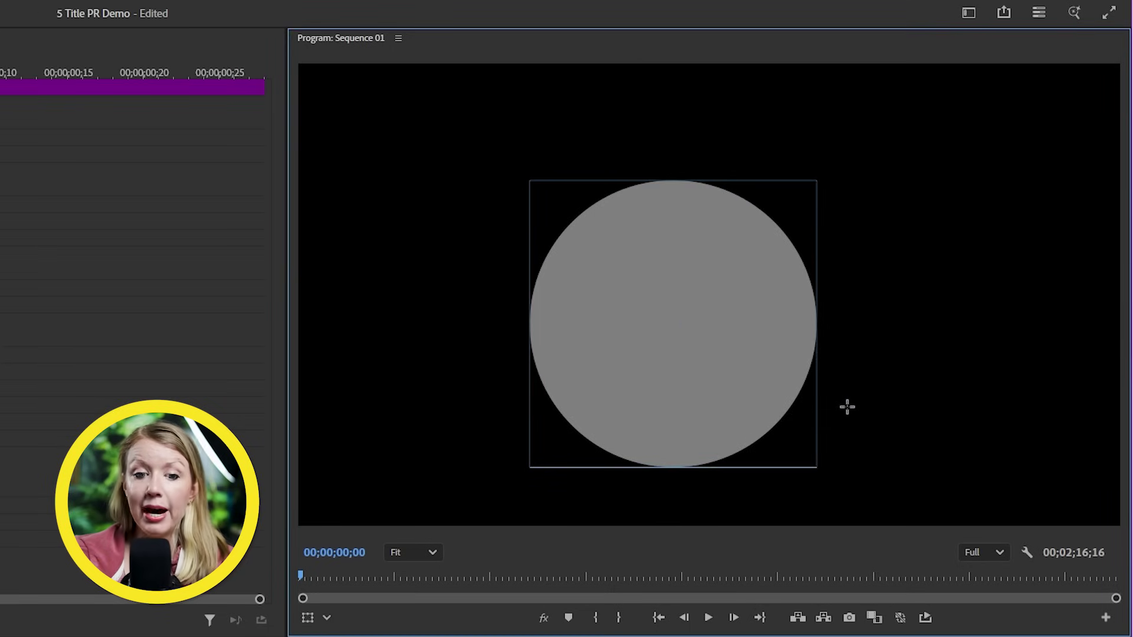
pyautogui.press('v')
pyautogui.moveTo(725, 382); pyautogui.dragTo(772, 362)
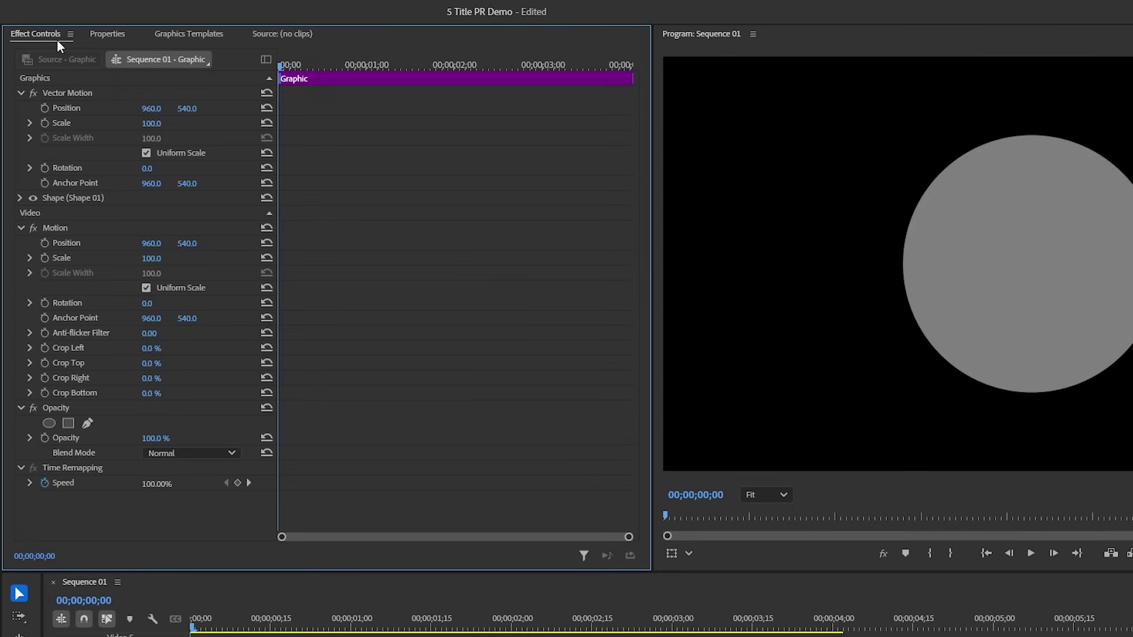
# Make the circle's fill white by sampling it from the stroke colour
pyautogui.click(17, 201)
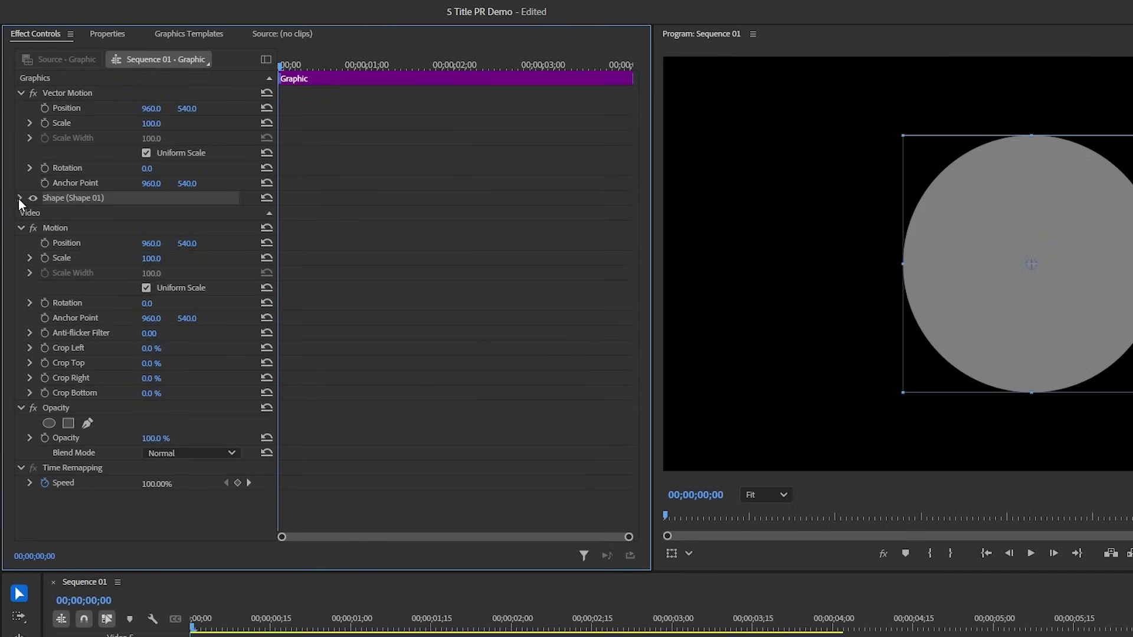
pyautogui.click(19, 198)
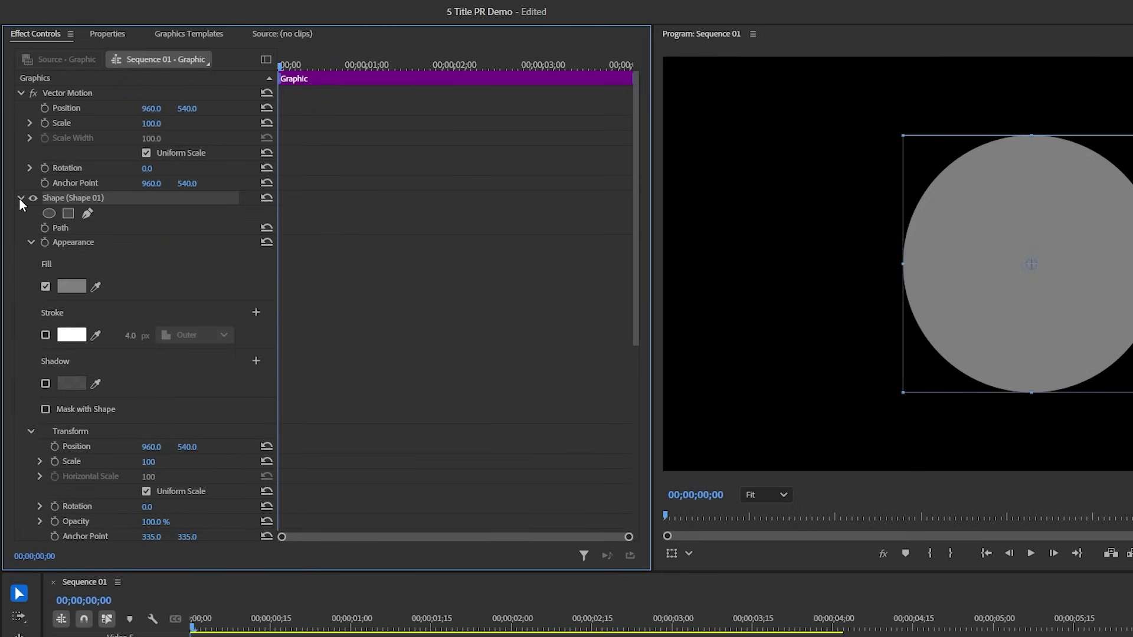
pyautogui.click(96, 284)
pyautogui.click(73, 329)
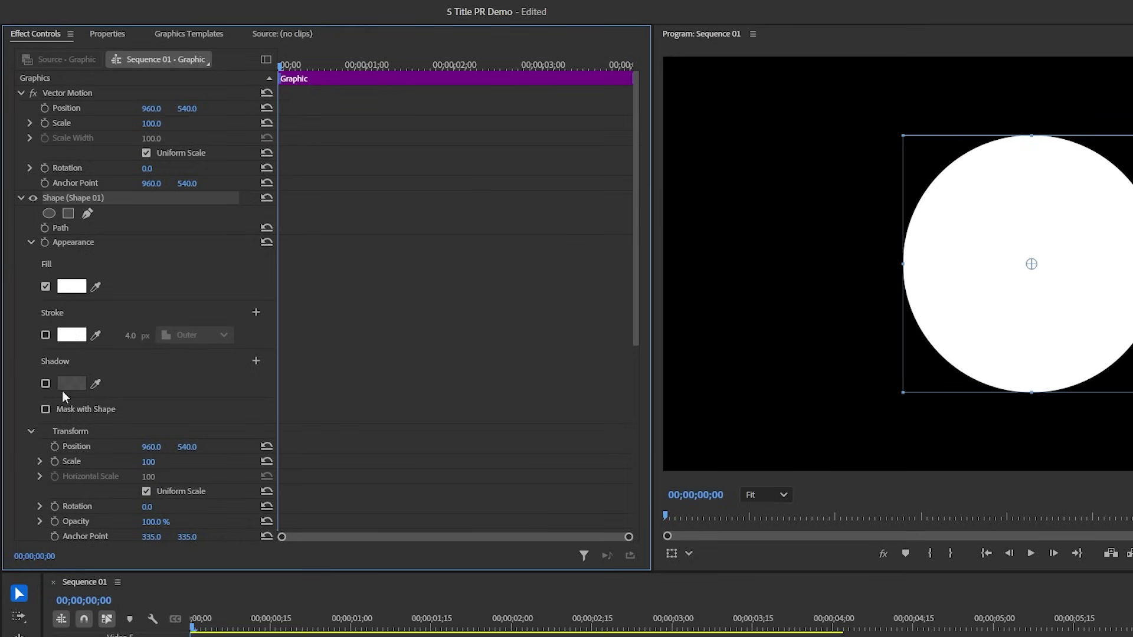
# Keyframe the circle's Scale to grow from 0 to about 307, then play it back
pyautogui.click(55, 462)
pyautogui.moveTo(144, 462); pyautogui.dragTo(94, 462)
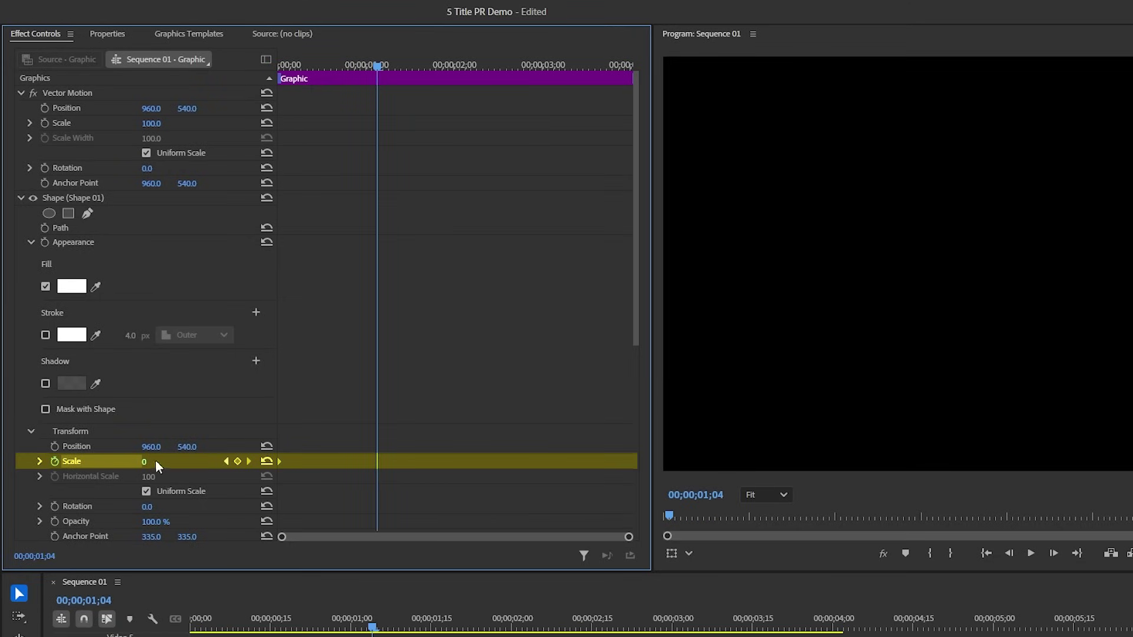
pyautogui.moveTo(144, 462); pyautogui.dragTo(213, 462)
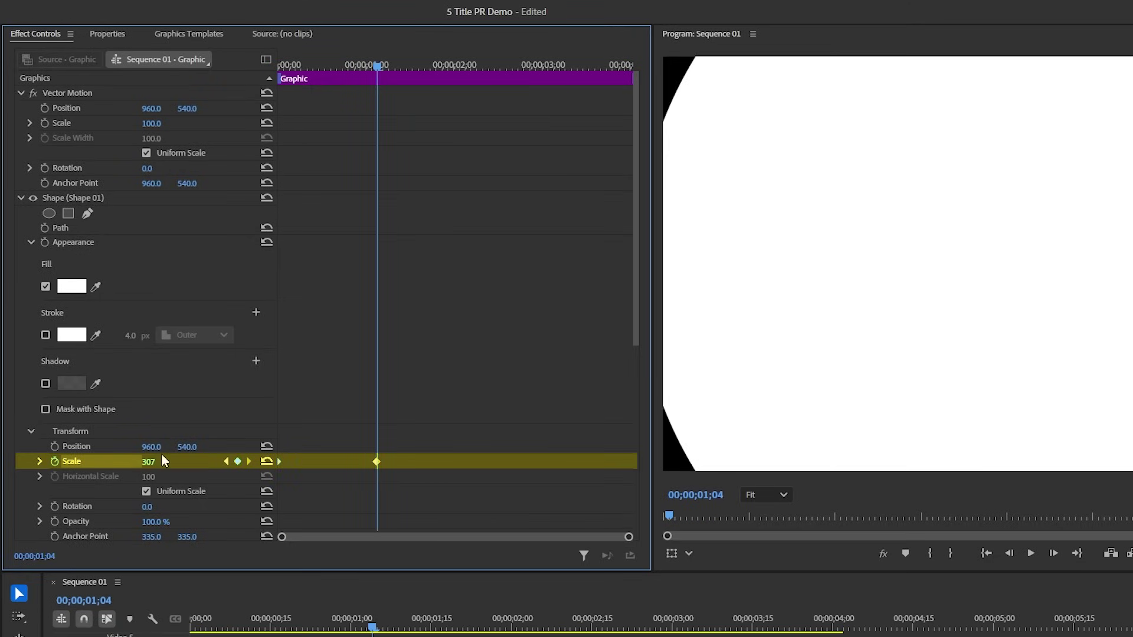
pyautogui.click(517, 79)
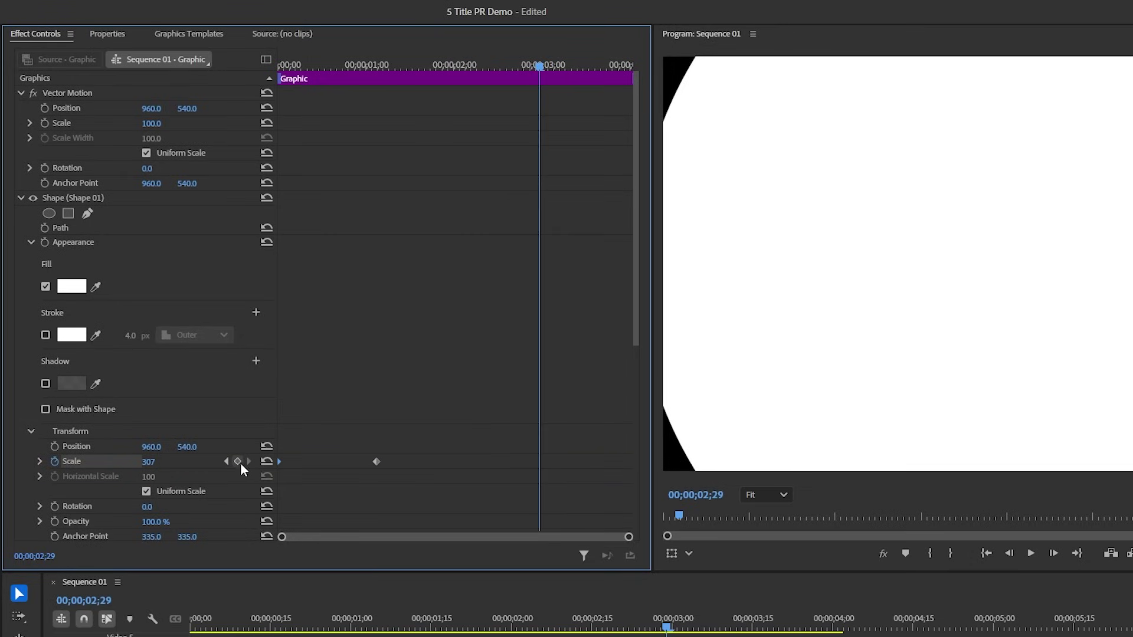
pyautogui.press('space')
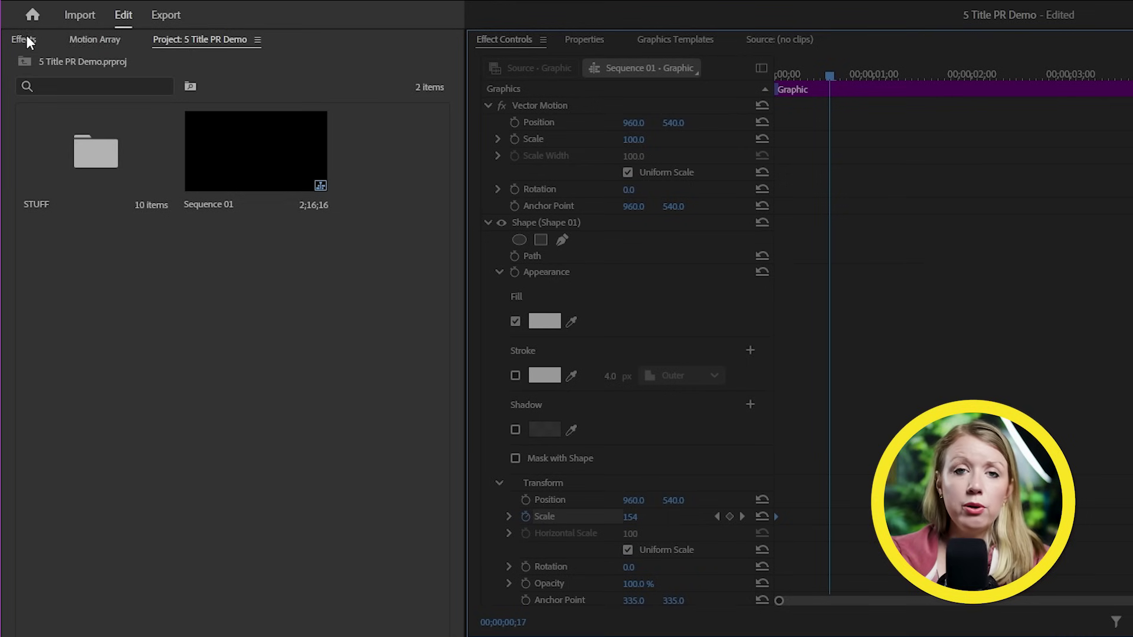
# Apply the Turbulent Displace effect, found by searching 'turbul', to the circle graphic
pyautogui.click(25, 39)
pyautogui.click(48, 65)
pyautogui.write('turbul')
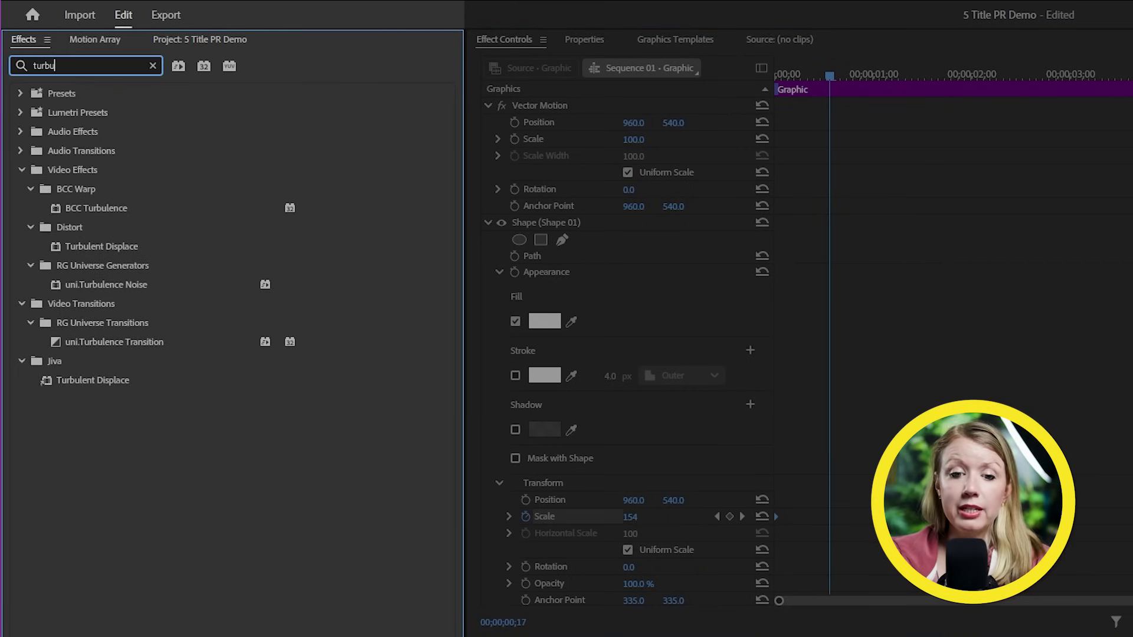
pyautogui.click(85, 247)
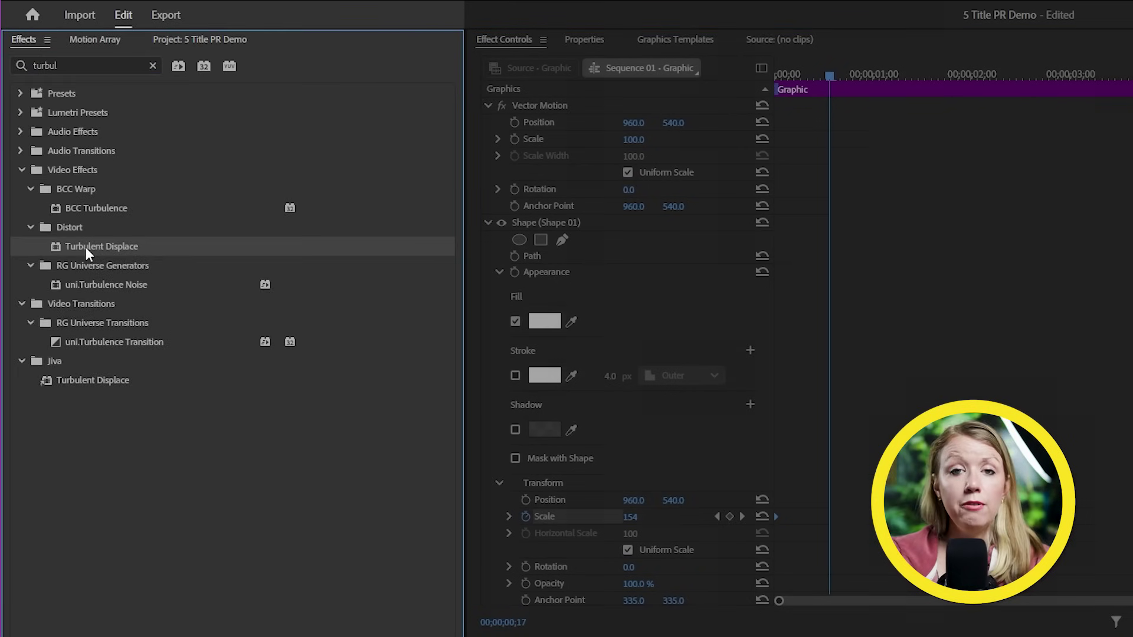
pyautogui.moveTo(77, 244); pyautogui.dragTo(326, 229)
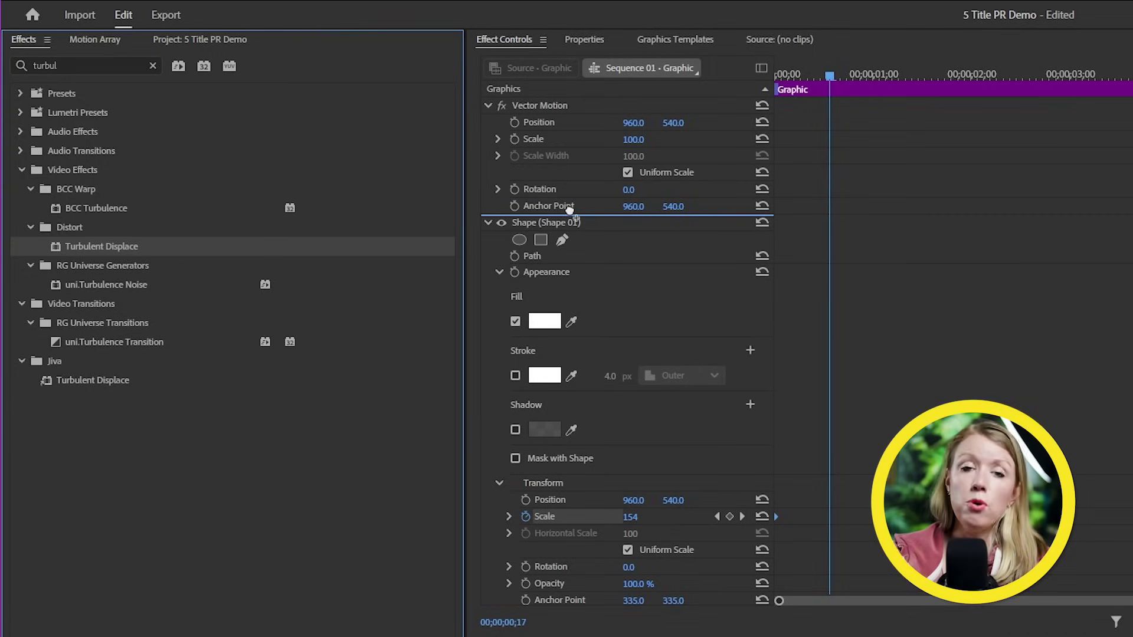
pyautogui.moveTo(569, 209); pyautogui.dragTo(569, 210)
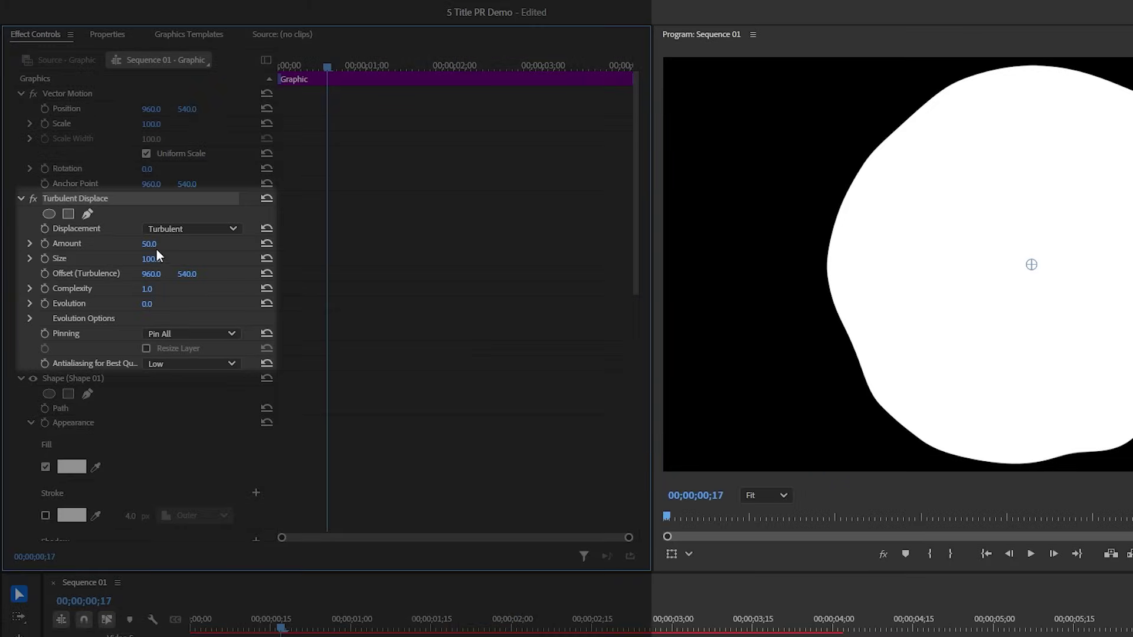
# Raise Turbulent Displace Amount to 312 and Complexity to 10, then preview
pyautogui.moveTo(155, 246); pyautogui.dragTo(160, 246)
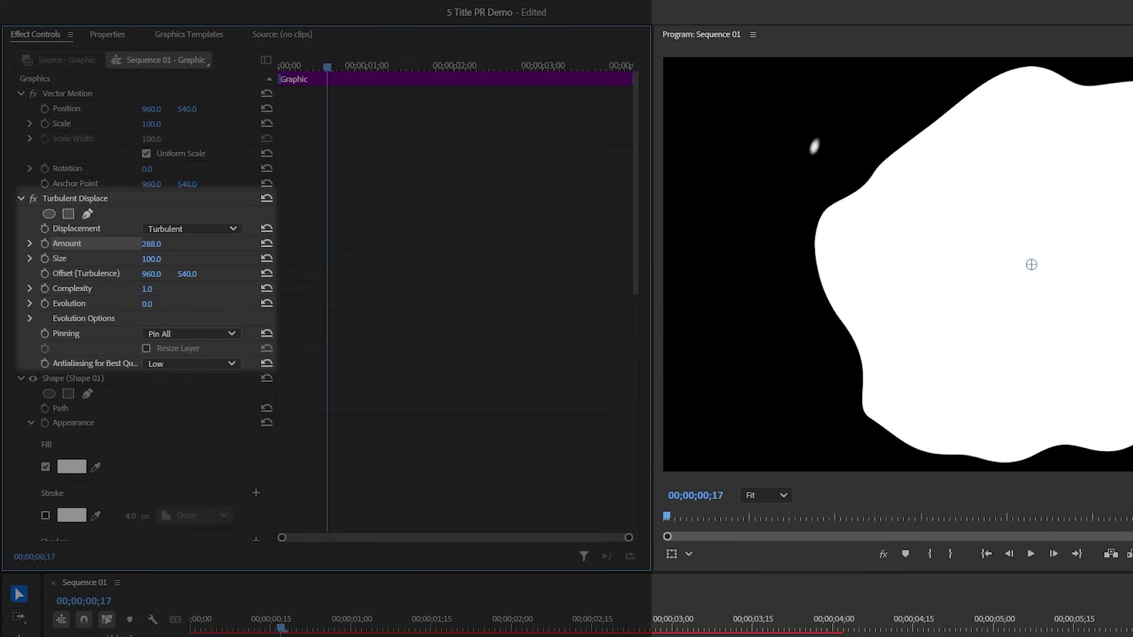
pyautogui.moveTo(148, 289); pyautogui.dragTo(162, 291)
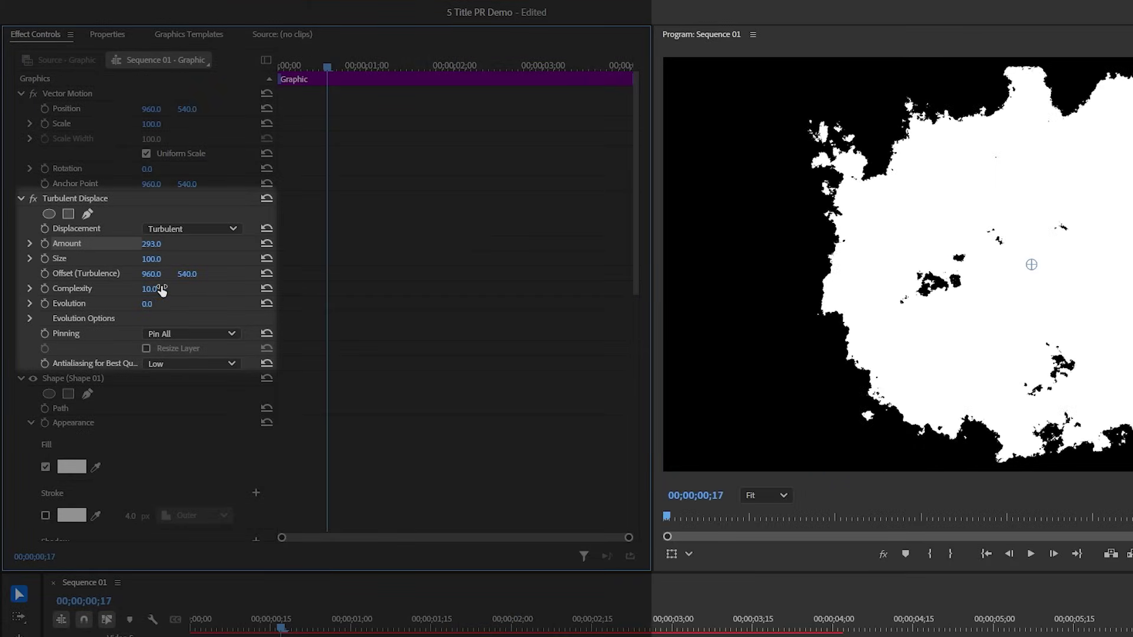
pyautogui.press('space')
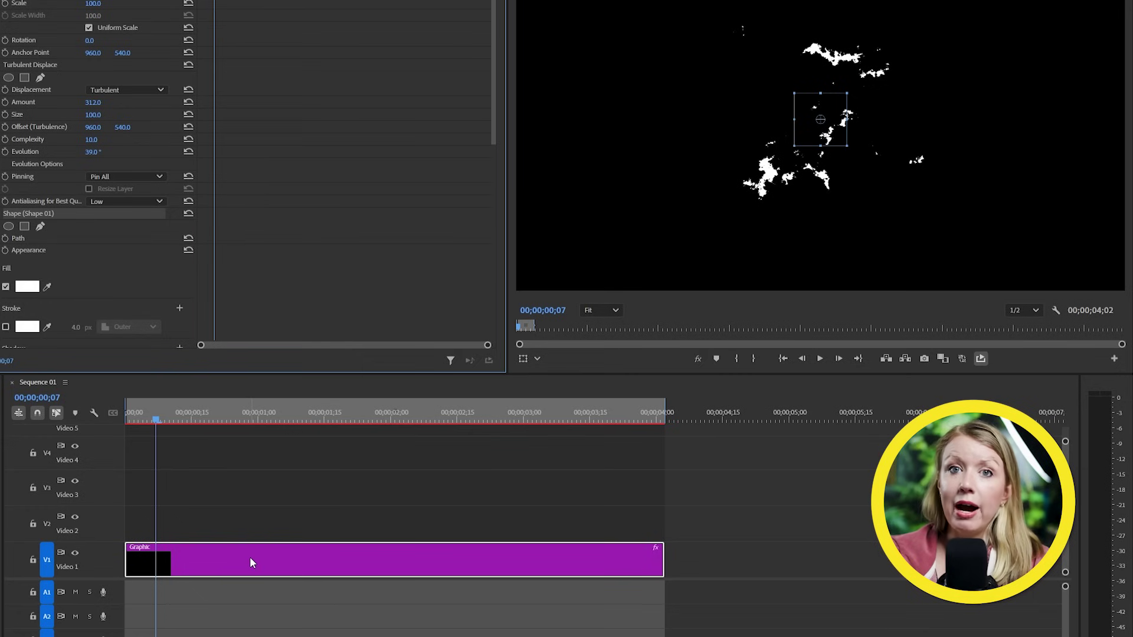
# Add a 'Premiere Gal' text layer to the graphic with Ctrl+T and select it
pyautogui.click(251, 562)
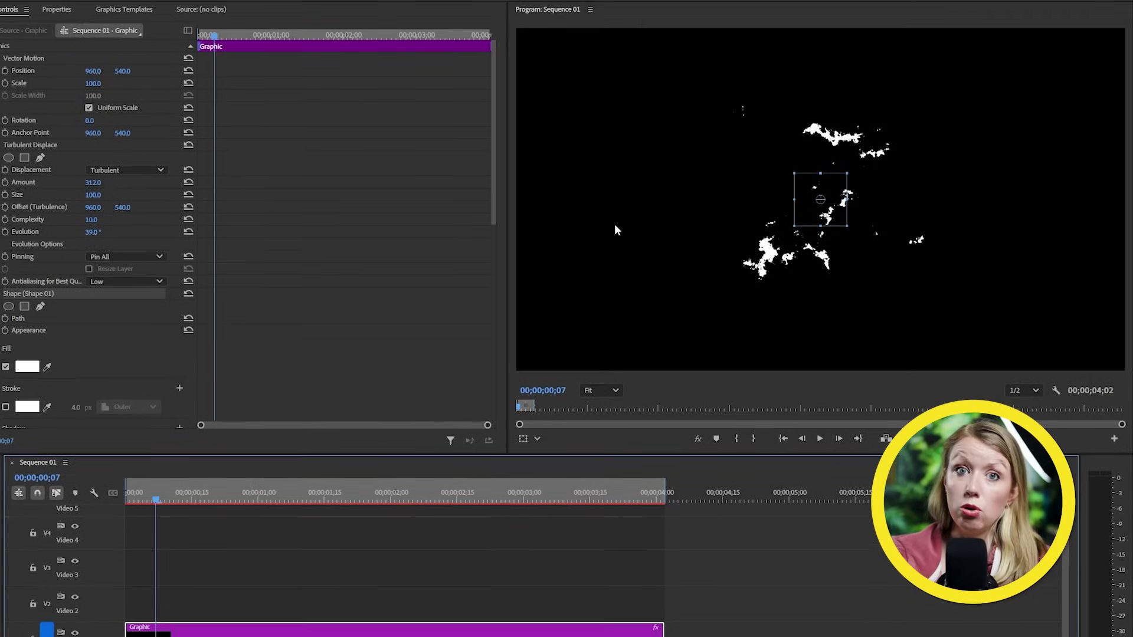
pyautogui.hotkey('ctrl', 't')
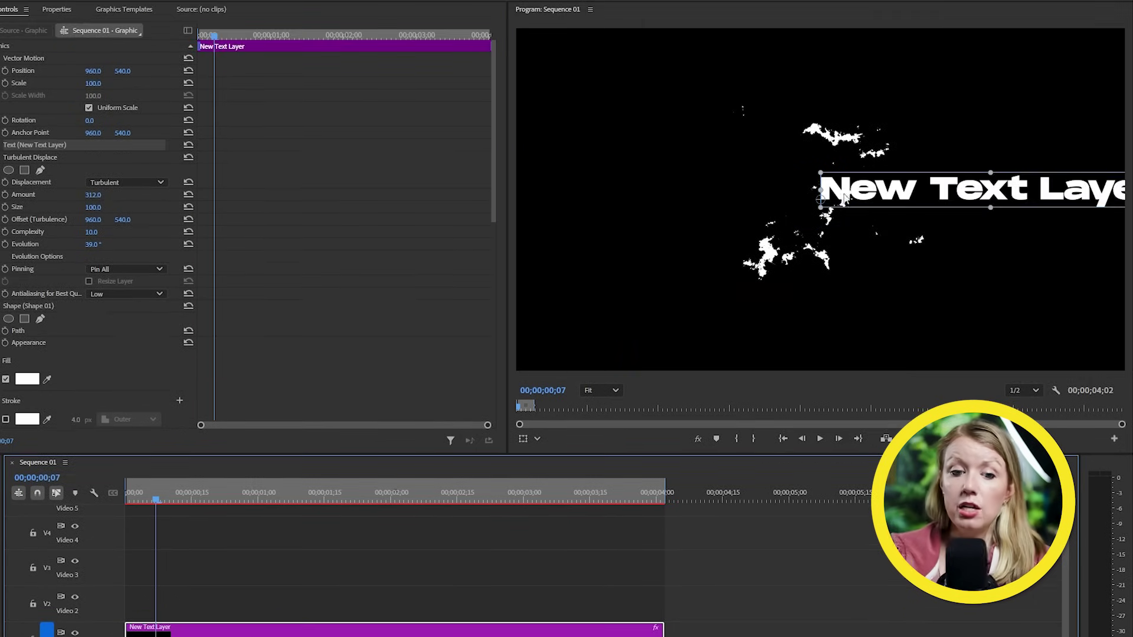
pyautogui.write('Premiere Gal')
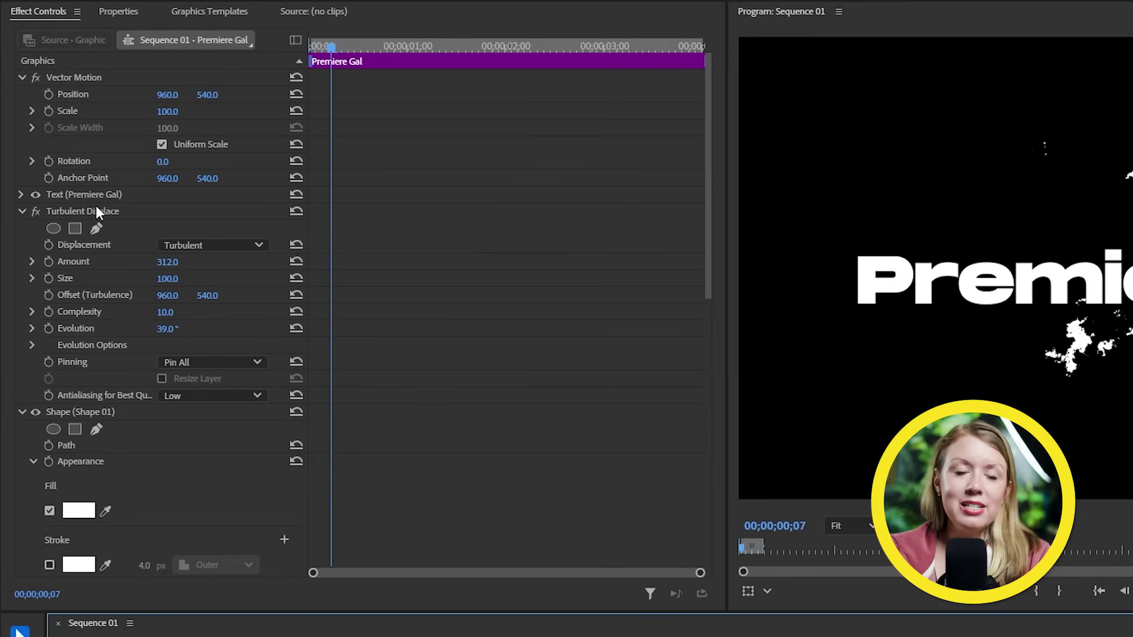
pyautogui.click(94, 195)
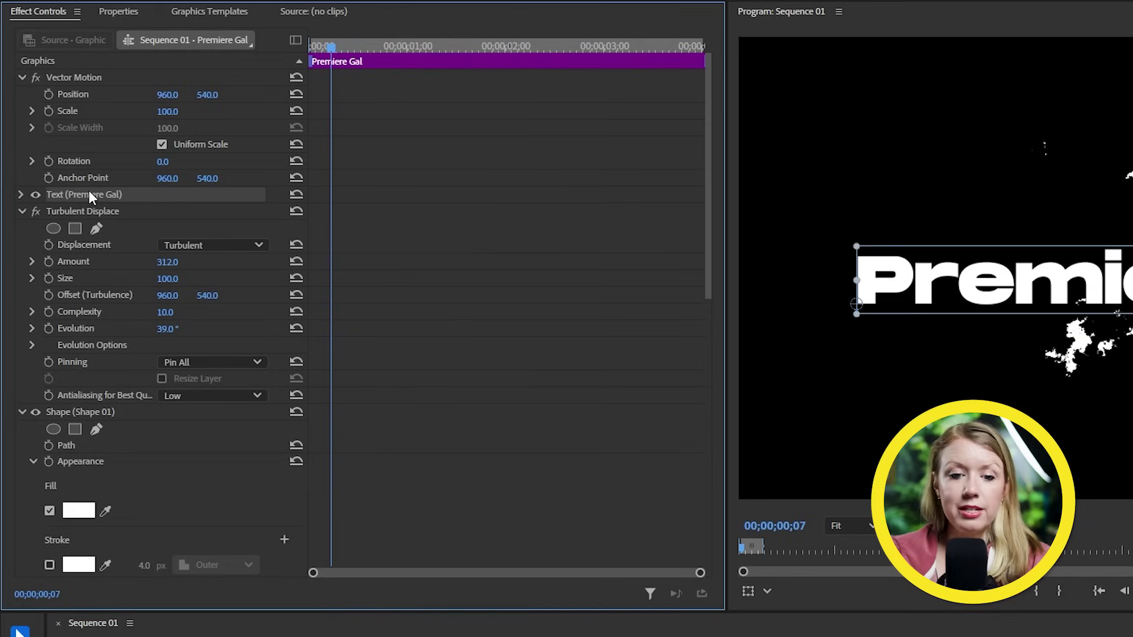
# Bring up the Properties panel listing the graphic's layers
pyautogui.click(118, 12)
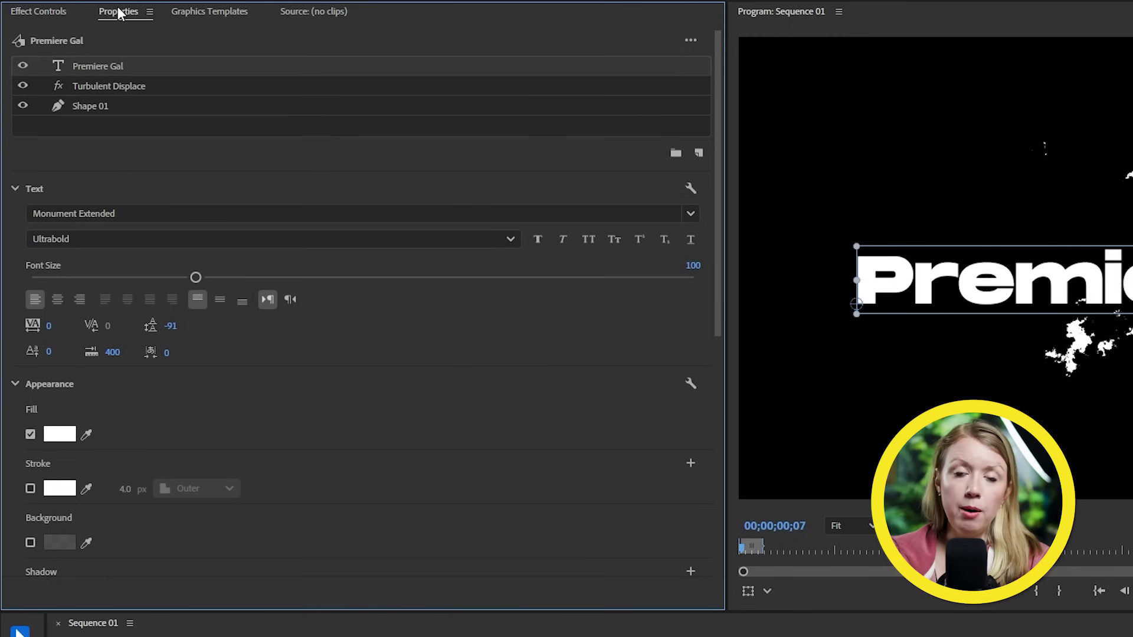
pyautogui.click(274, 9)
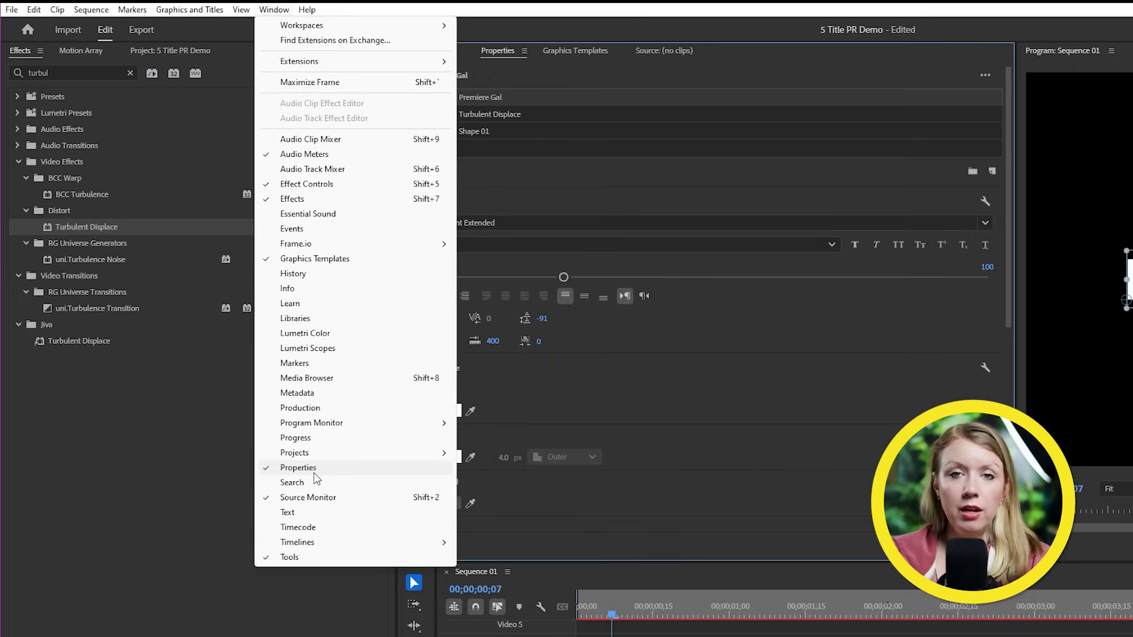
pyautogui.click(540, 80)
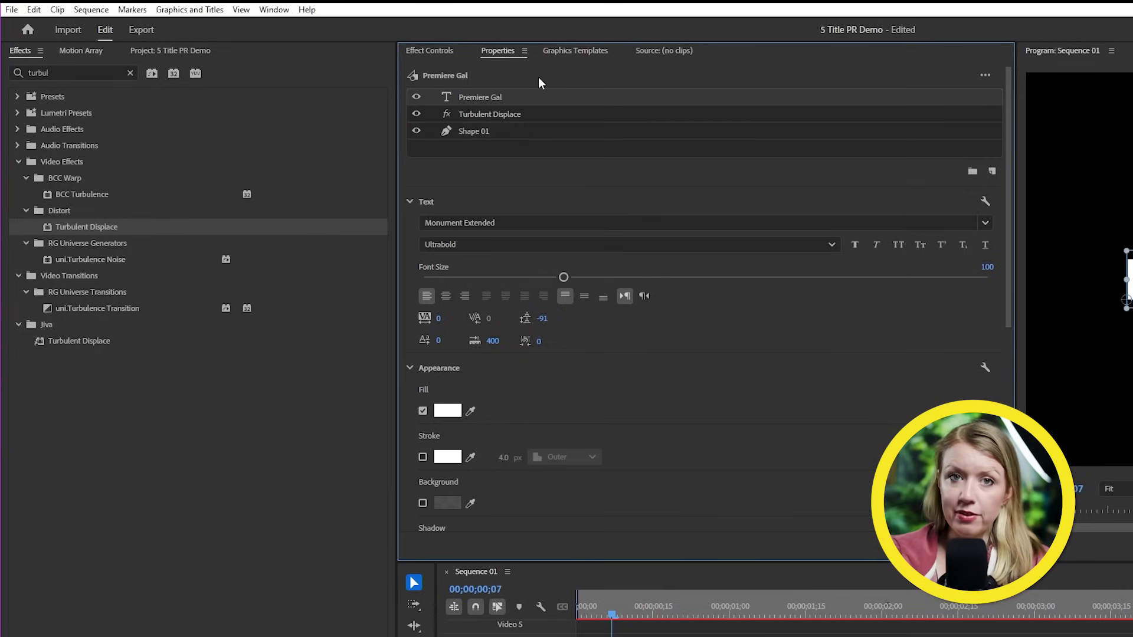
pyautogui.click(571, 50)
pyautogui.click(499, 53)
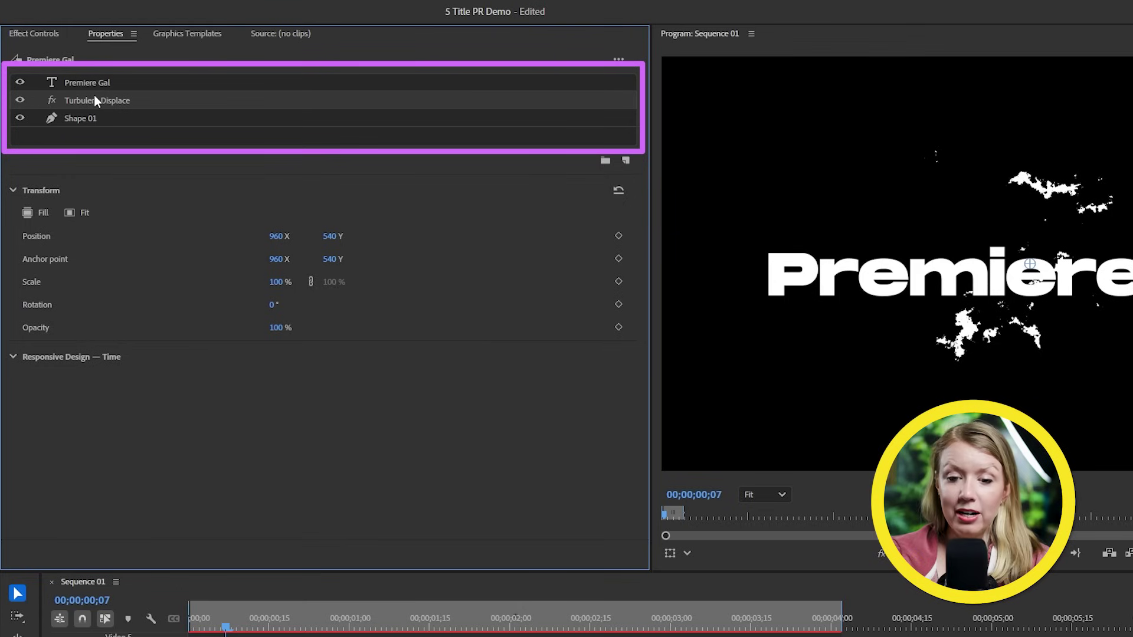
# Enable Mask with Text on the Premiere Gal text layer
pyautogui.click(94, 85)
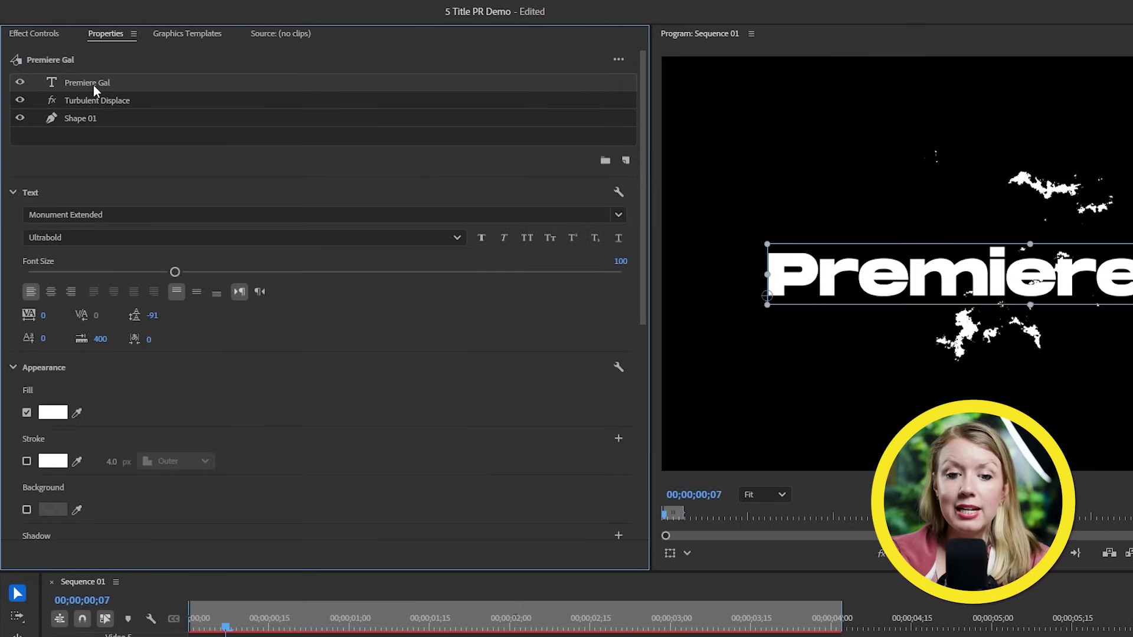
pyautogui.scroll(-5, 179, 366)
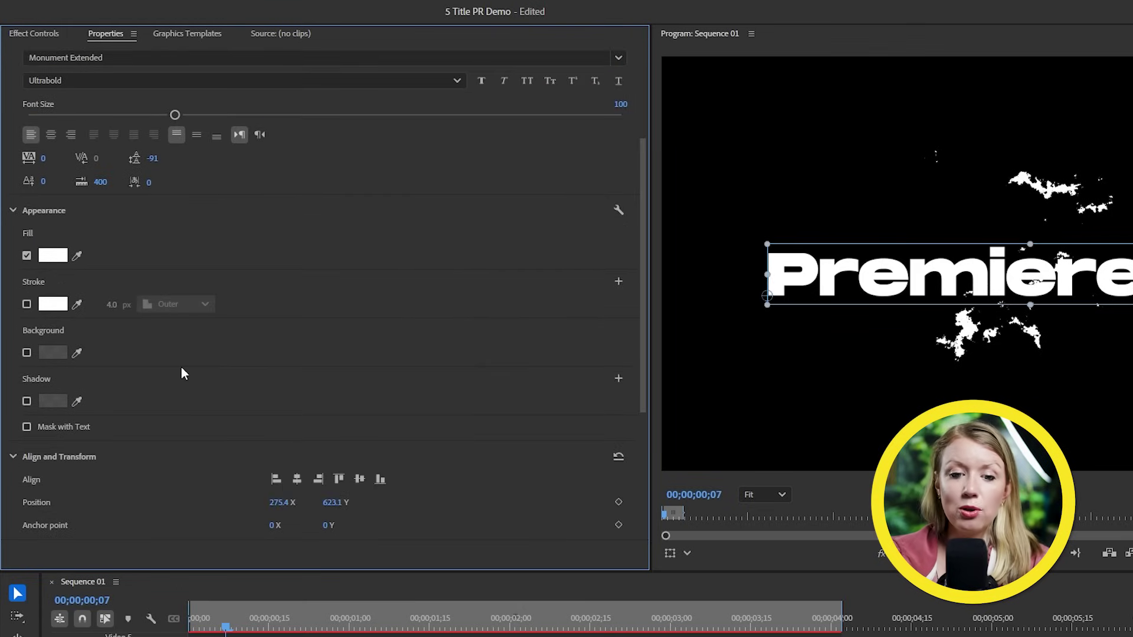
pyautogui.click(51, 427)
pyautogui.scroll(5, 52, 427)
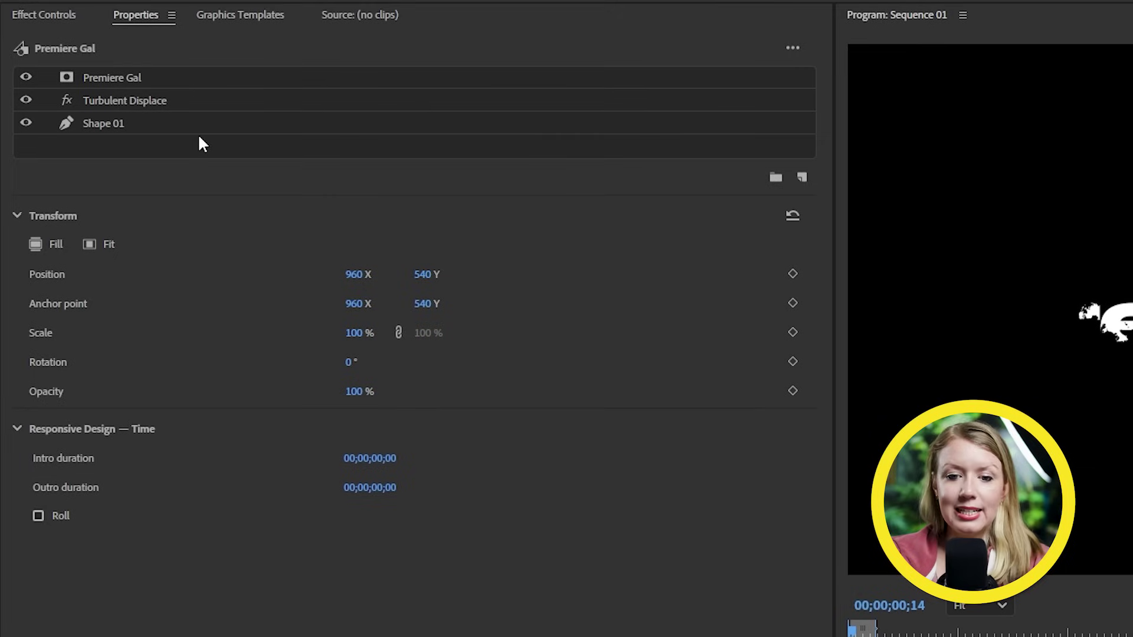
# Duplicate the Shape 01 layer and move the copy to the bottom of the stack
pyautogui.click(142, 123)
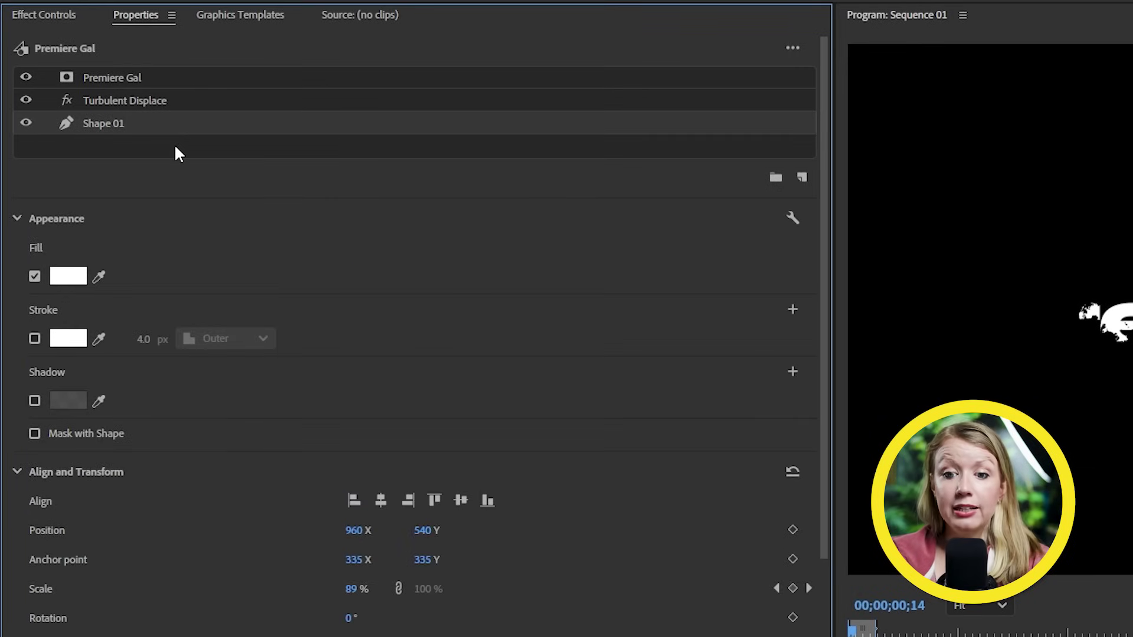
pyautogui.hotkey('ctrl', 'c')
pyautogui.hotkey('ctrl', 'v')
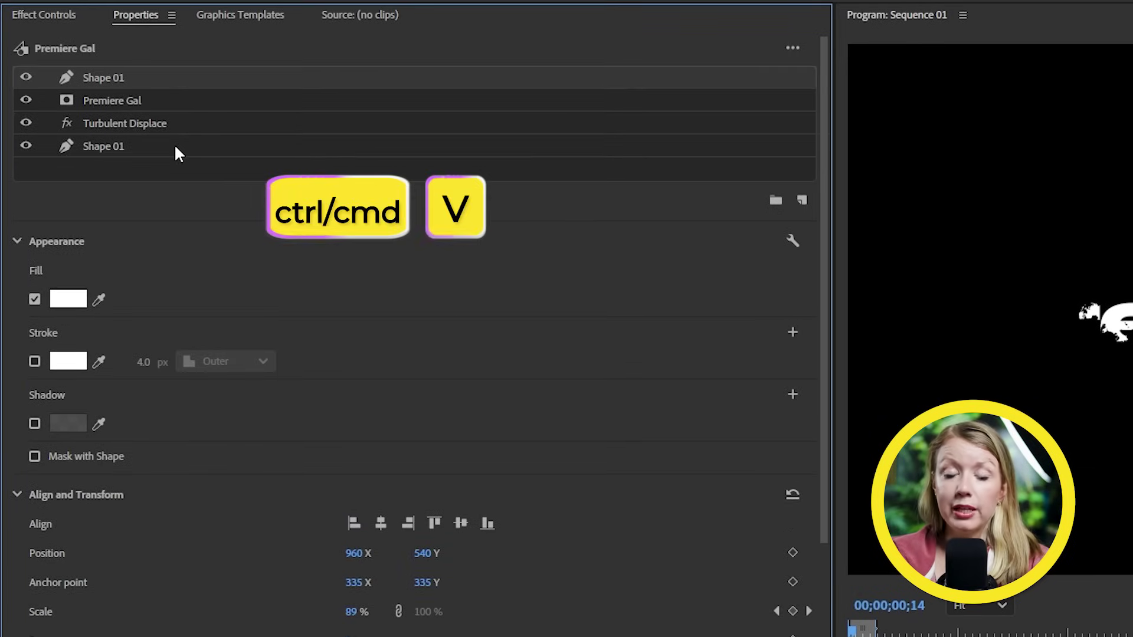
pyautogui.moveTo(154, 82); pyautogui.dragTo(154, 161)
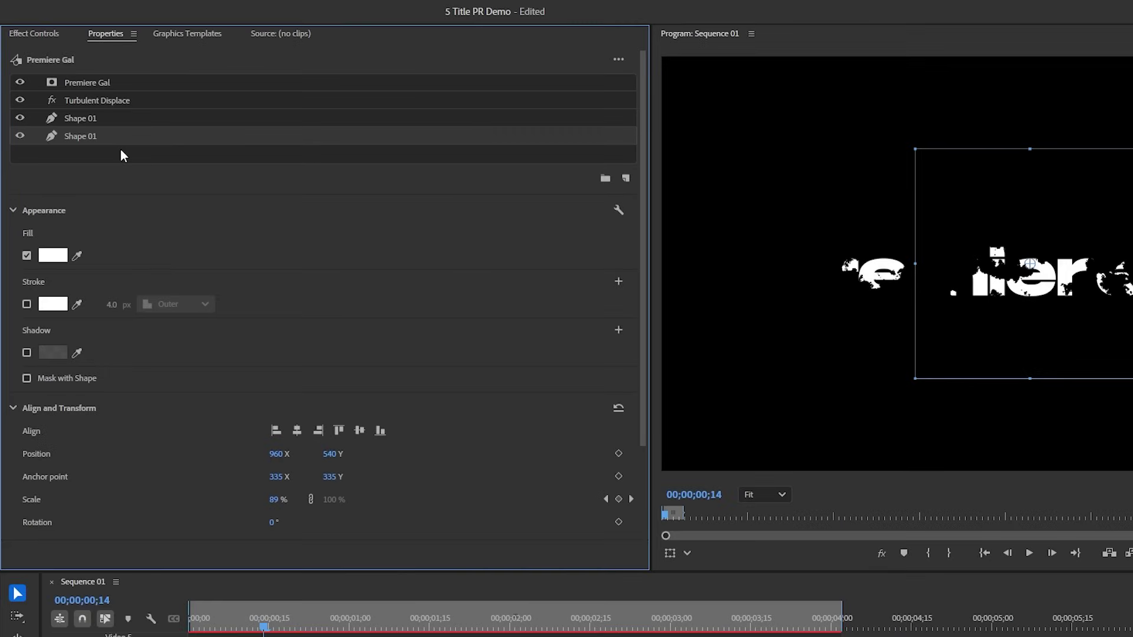
# Apply Gaussian Blur with Blurriness 220 to the bottom Shape 01 copy
pyautogui.write('gaussi')
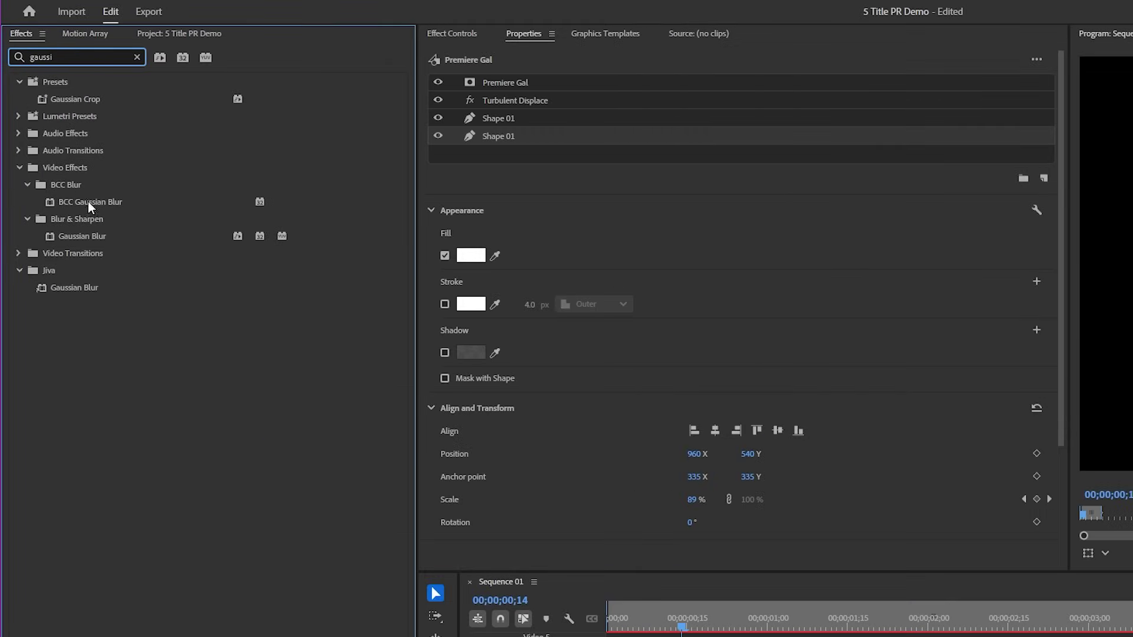
pyautogui.click(81, 236)
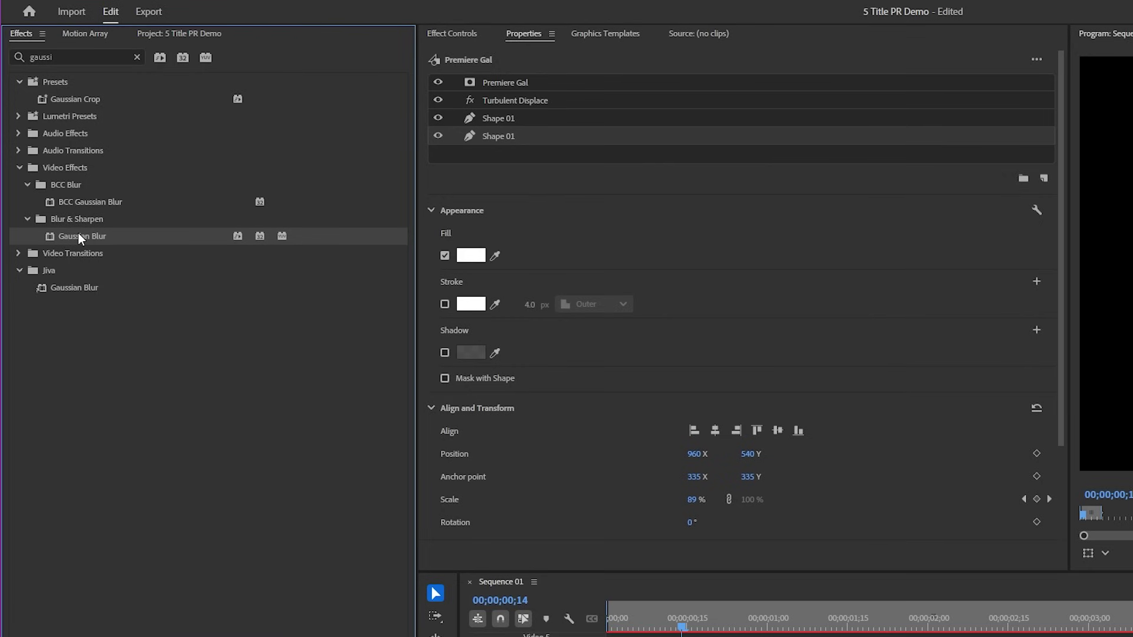
pyautogui.moveTo(79, 233); pyautogui.dragTo(547, 130)
pyautogui.click(458, 34)
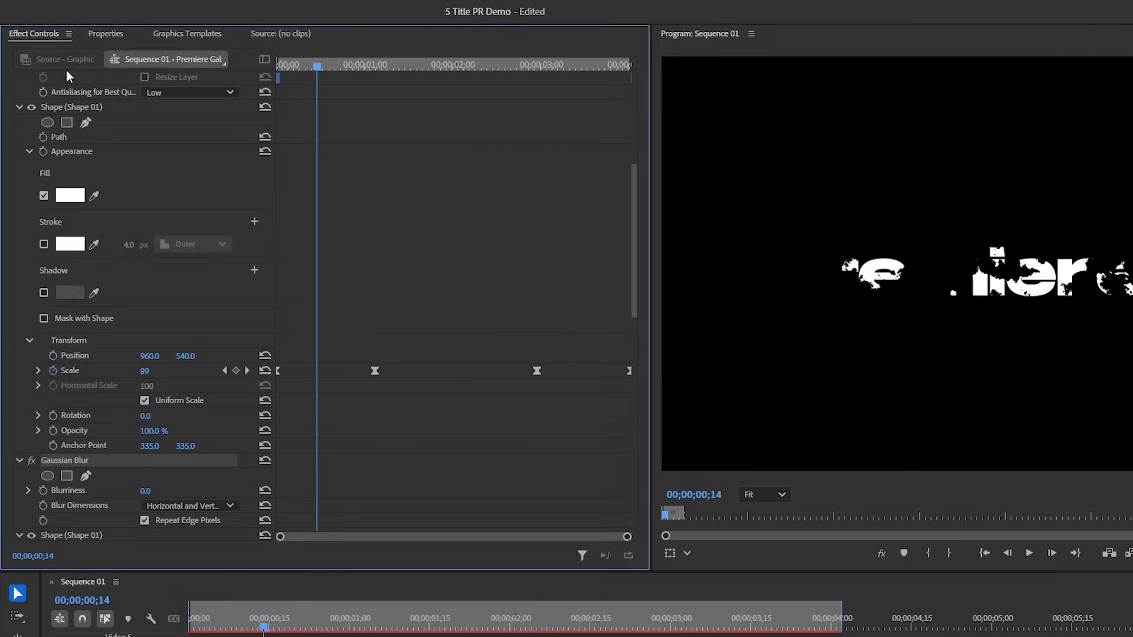
pyautogui.scroll(-4, 120, 232)
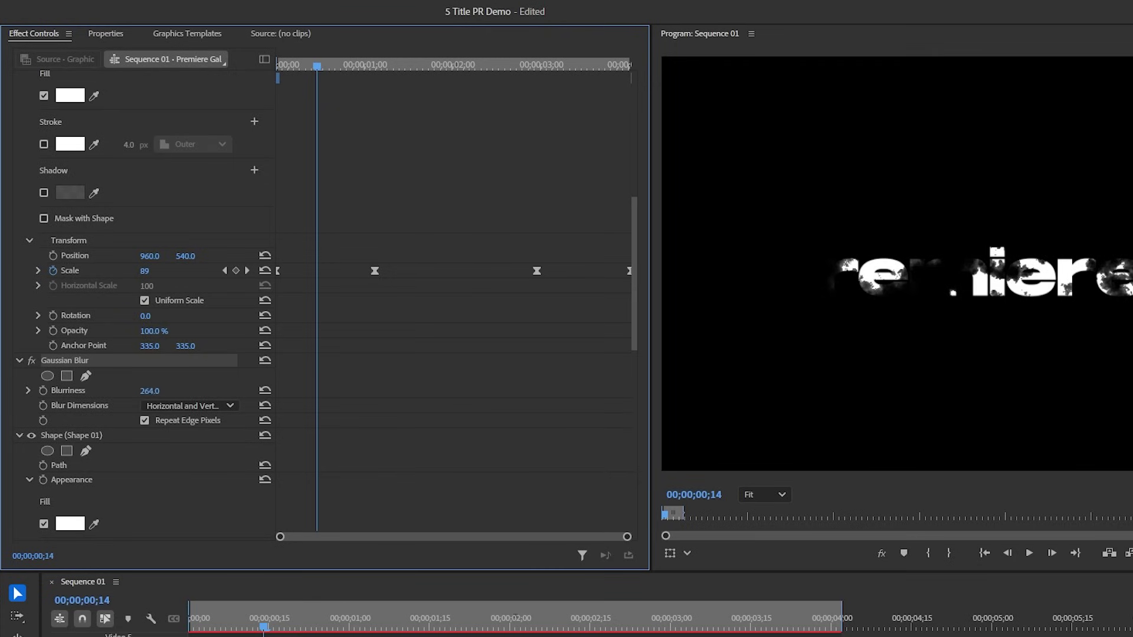
# Set the bottom Shape 01 fill to red and preview the red fringes
pyautogui.click(94, 436)
pyautogui.scroll(-2, 97, 481)
pyautogui.click(71, 466)
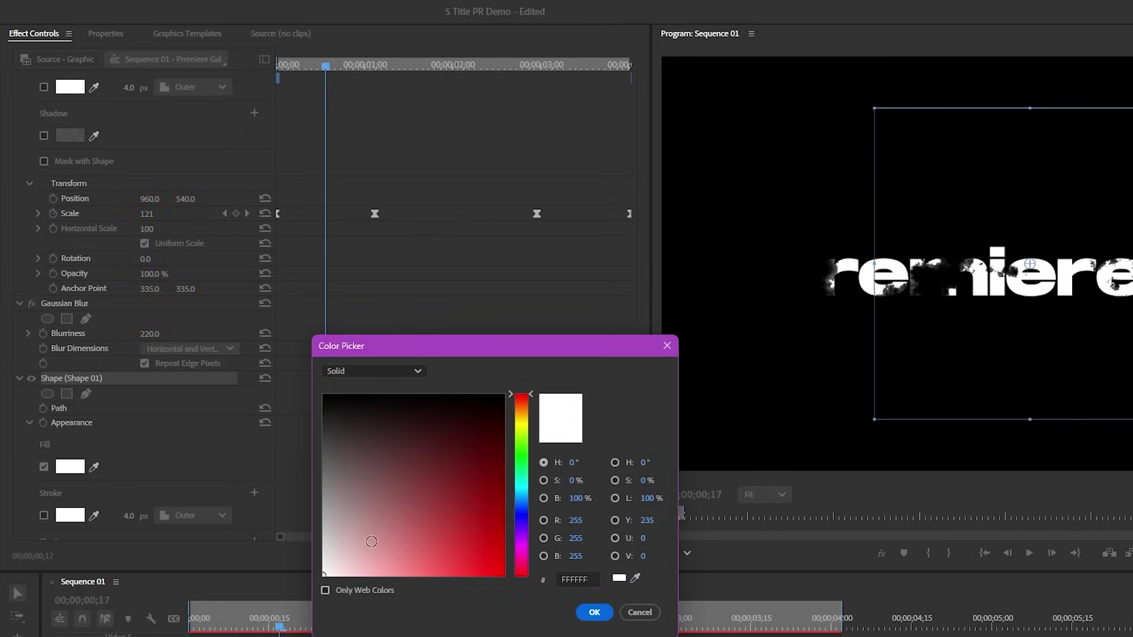
pyautogui.click(594, 613)
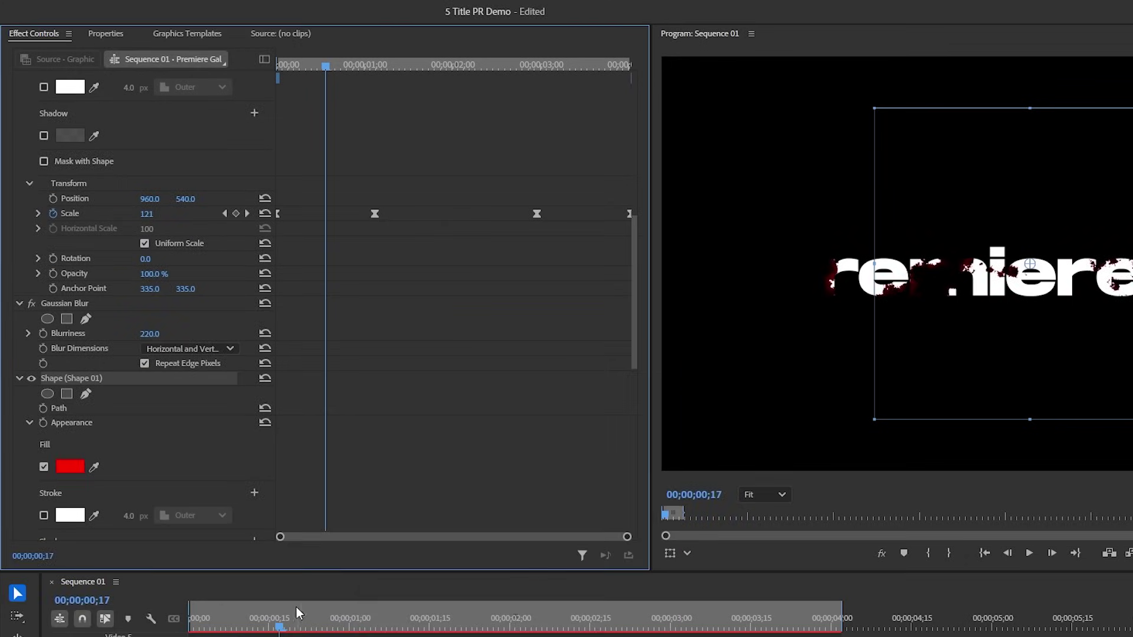
pyautogui.press('space')
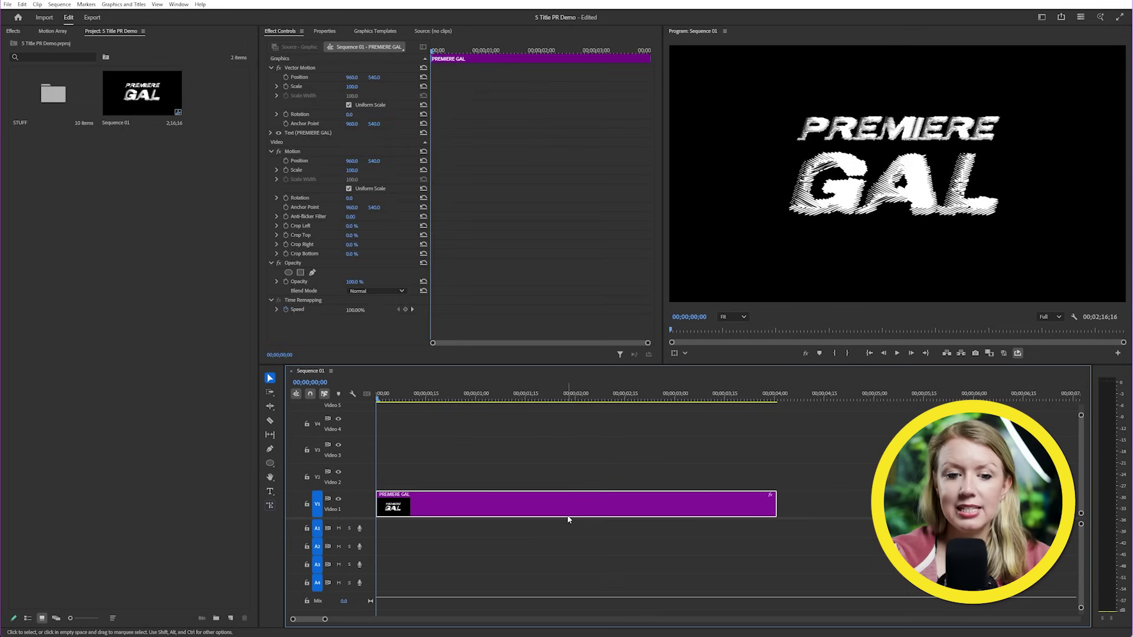
# Keyframe the title's Vector Motion Scale from 82 at the start to 114 at the end
pyautogui.click(897, 142)
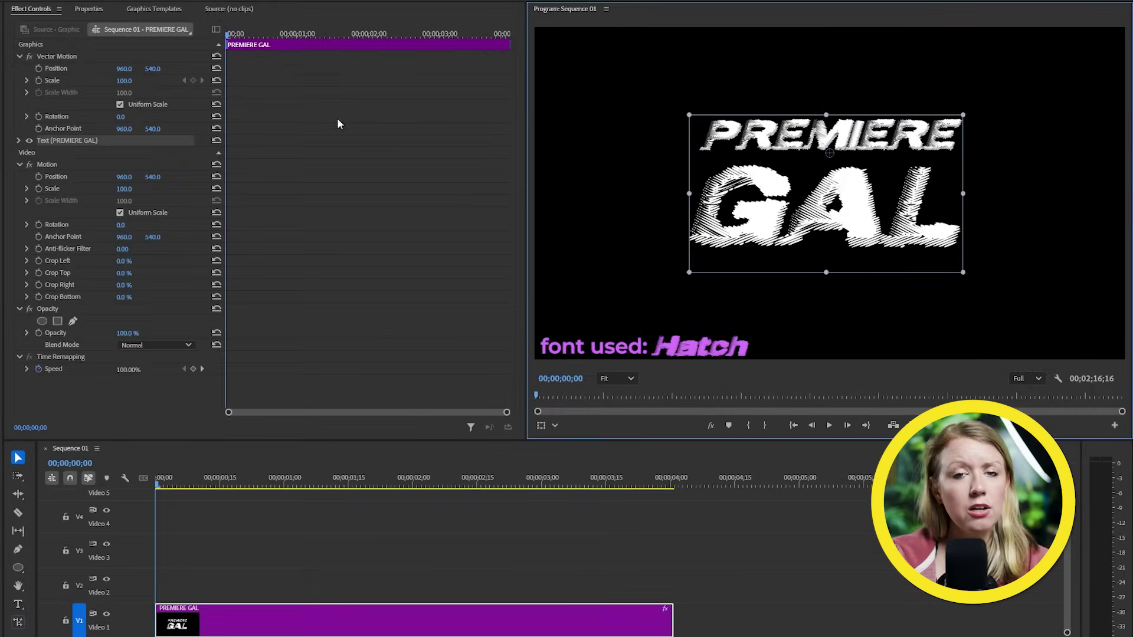
pyautogui.click(89, 57)
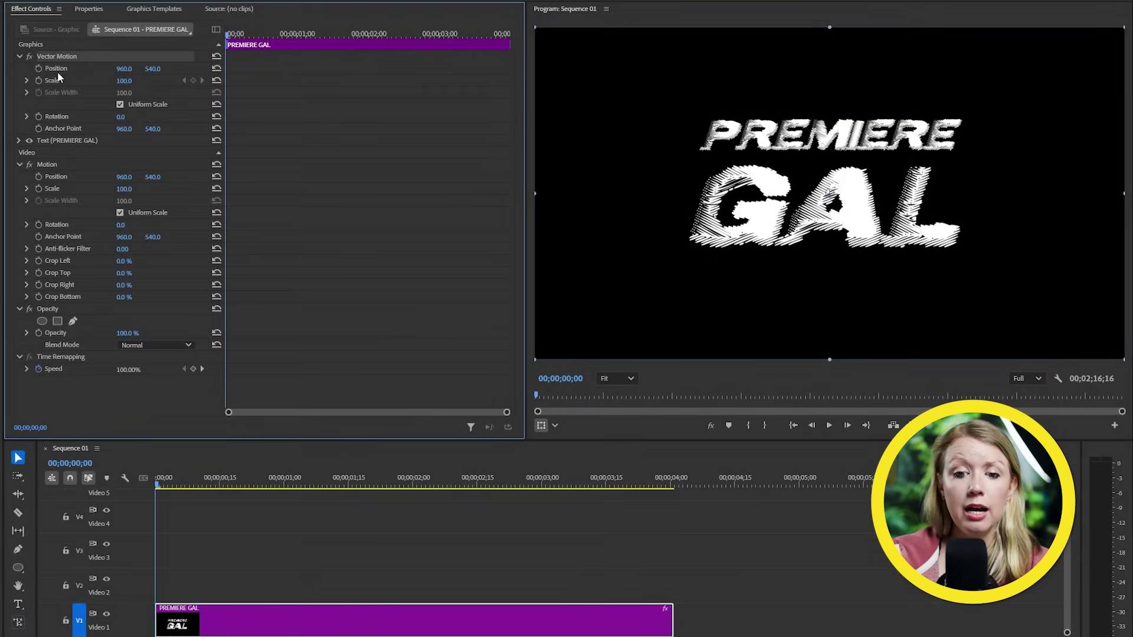
pyautogui.click(38, 80)
pyautogui.moveTo(124, 81); pyautogui.dragTo(132, 82)
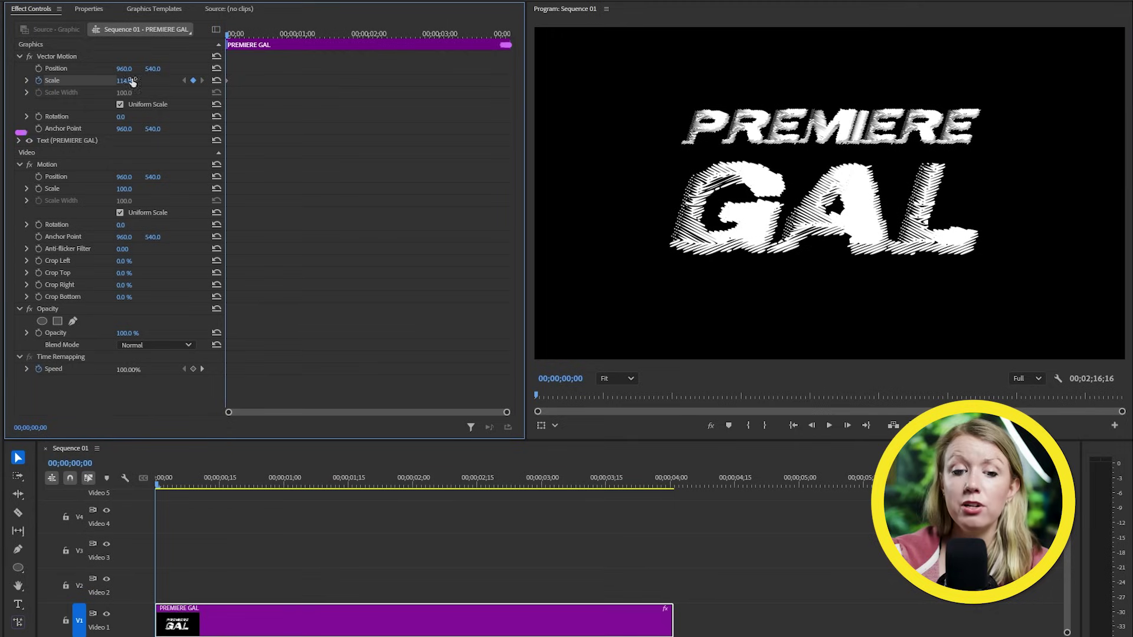
pyautogui.moveTo(228, 80); pyautogui.dragTo(504, 94)
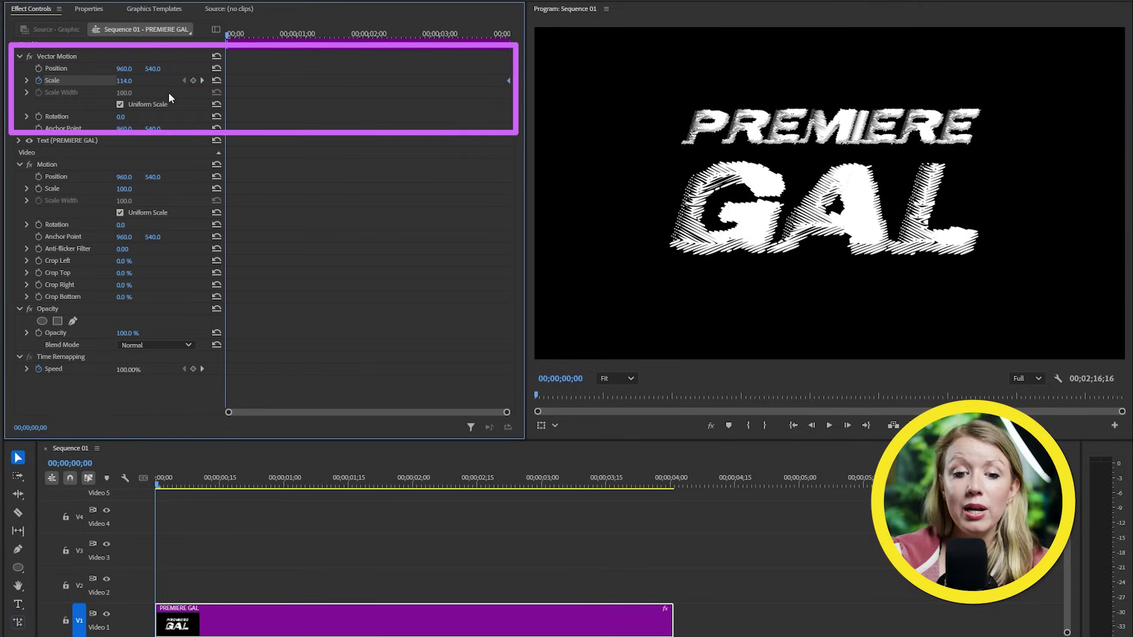
pyautogui.moveTo(124, 80); pyautogui.dragTo(207, 92)
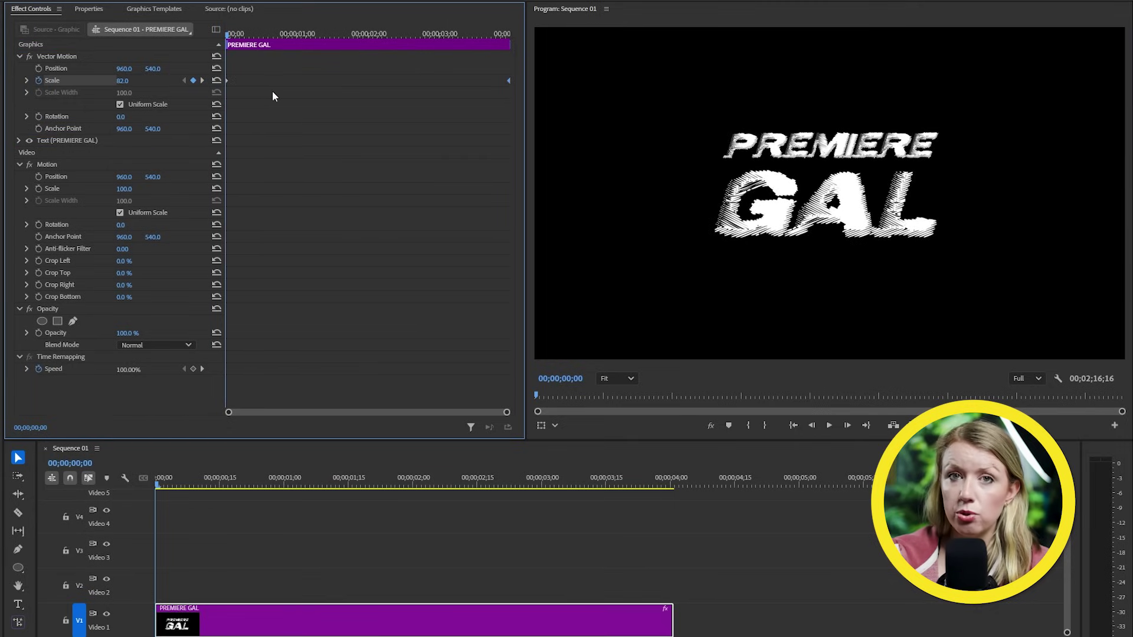
pyautogui.press('space')
pyautogui.press('space')
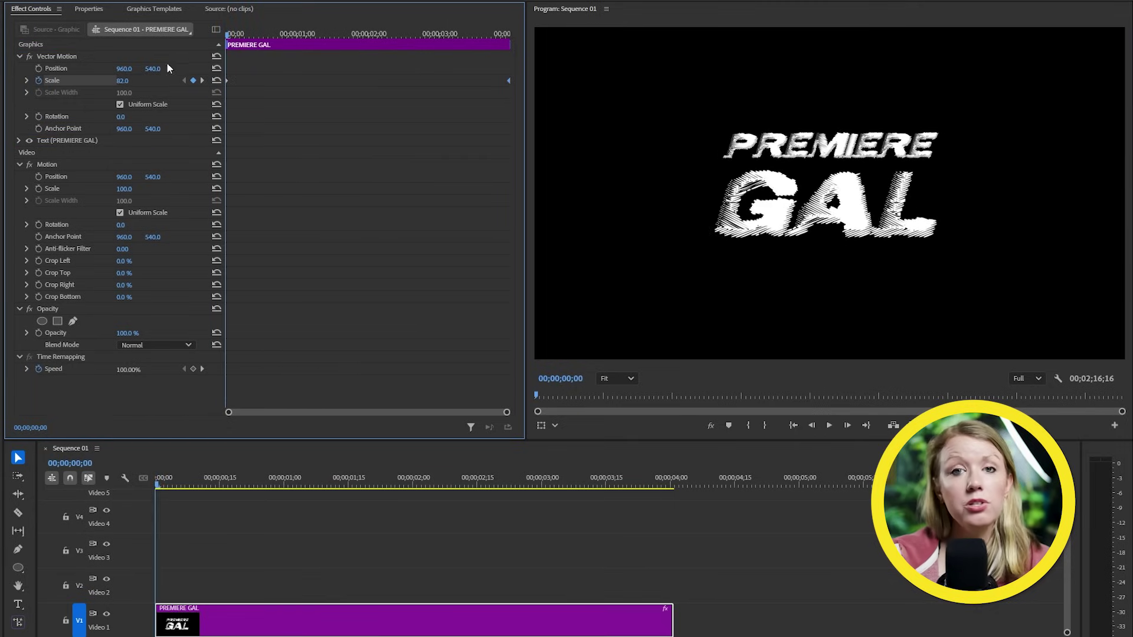
pyautogui.press('space')
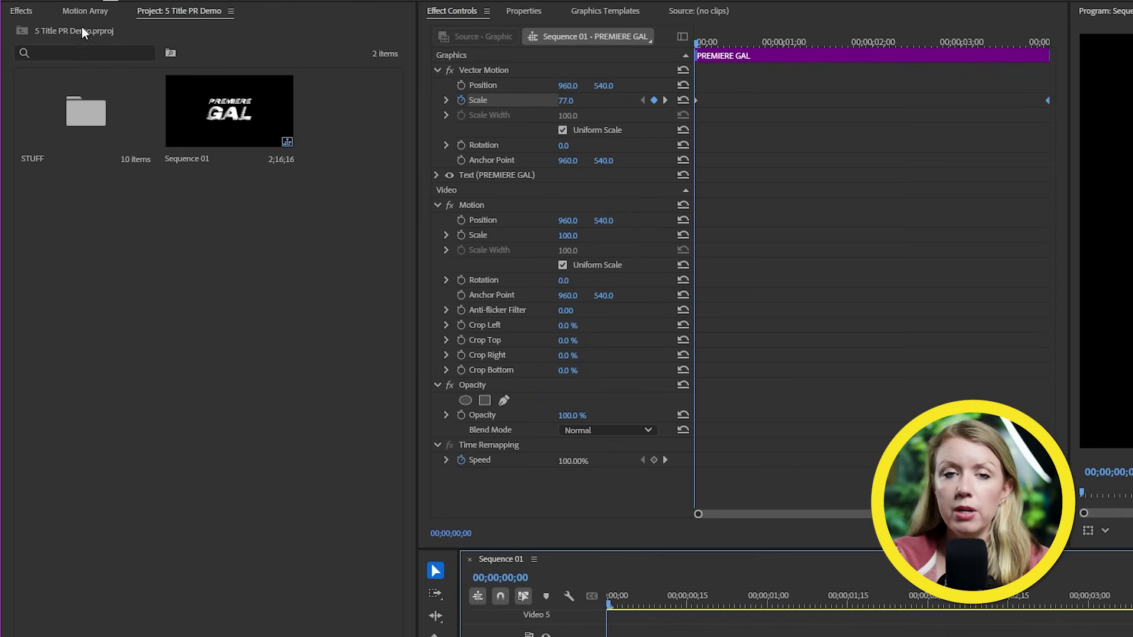
# Search Motion Array for 'powder explode black background' and download the blue powder clip
pyautogui.click(84, 12)
pyautogui.write('p')
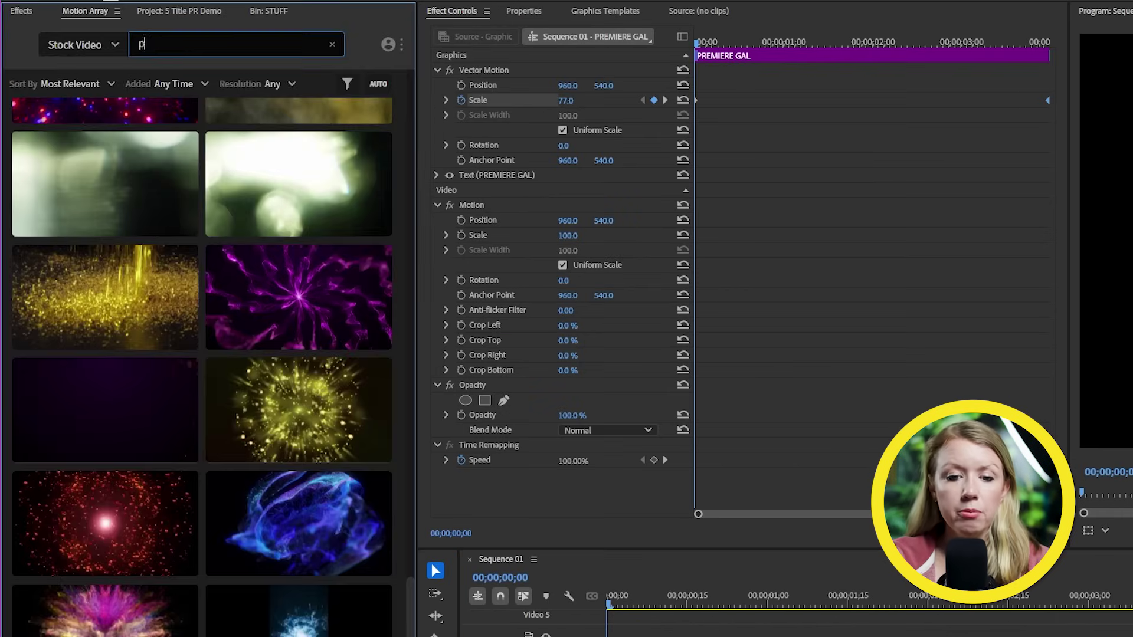
pyautogui.write('owder explode black background')
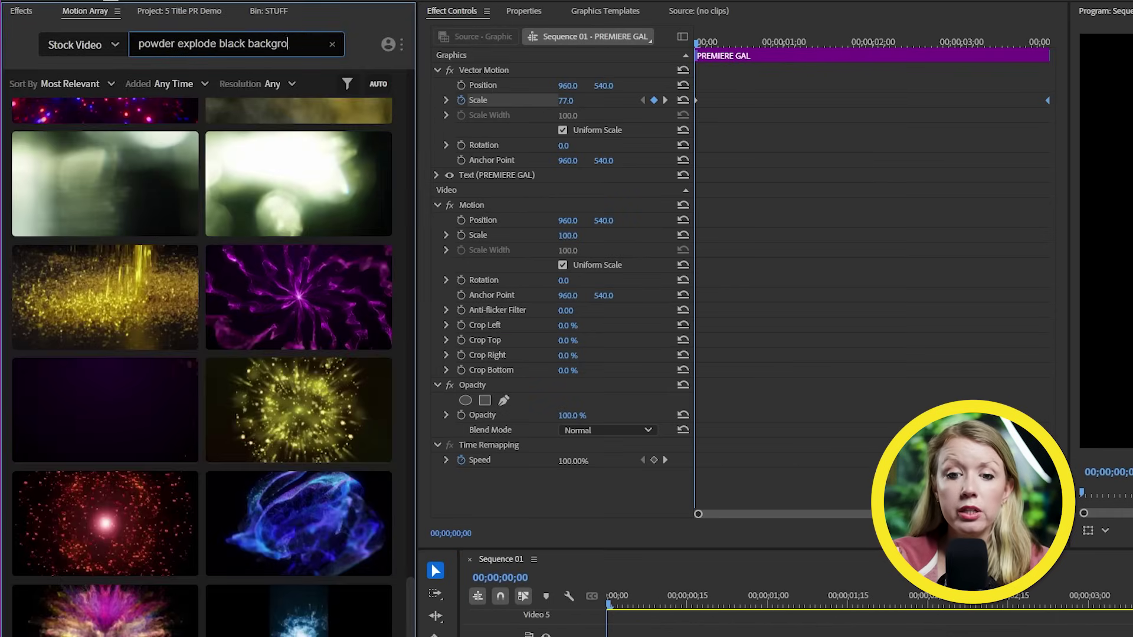
pyautogui.press('Return')
pyautogui.moveTo(131, 455)
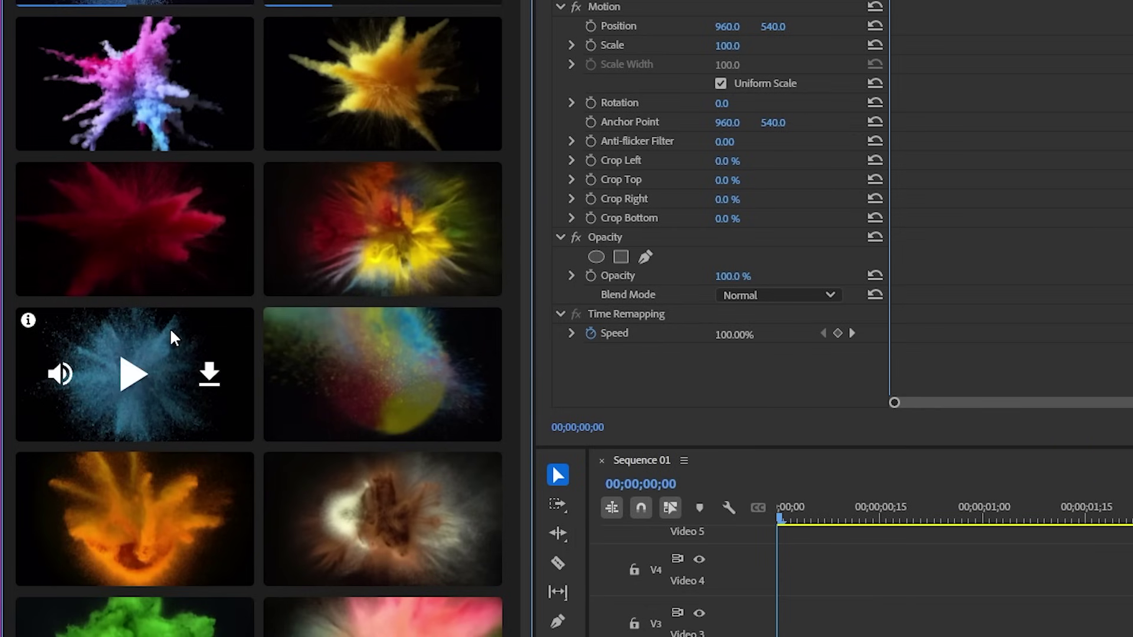
pyautogui.click(131, 373)
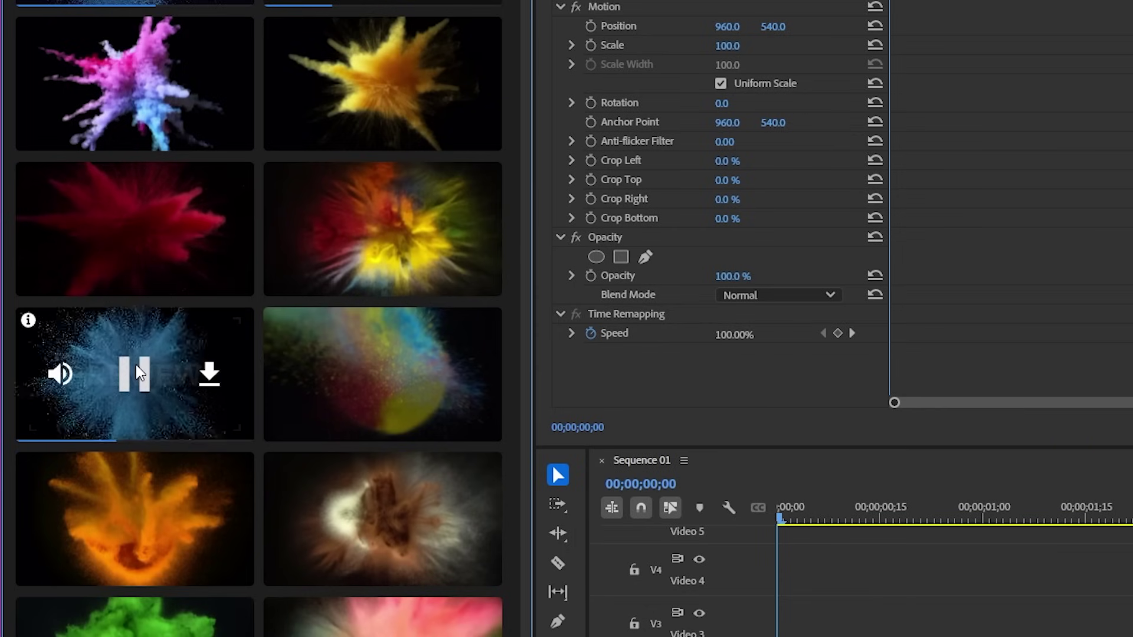
pyautogui.click(209, 373)
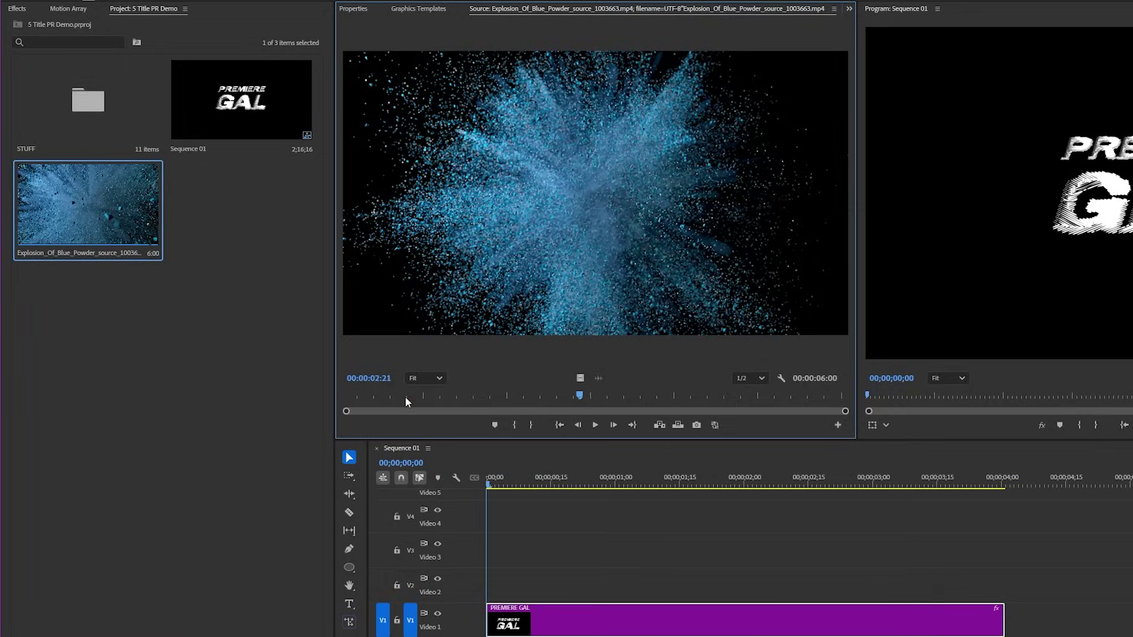
pyautogui.moveTo(405, 401); pyautogui.dragTo(608, 398)
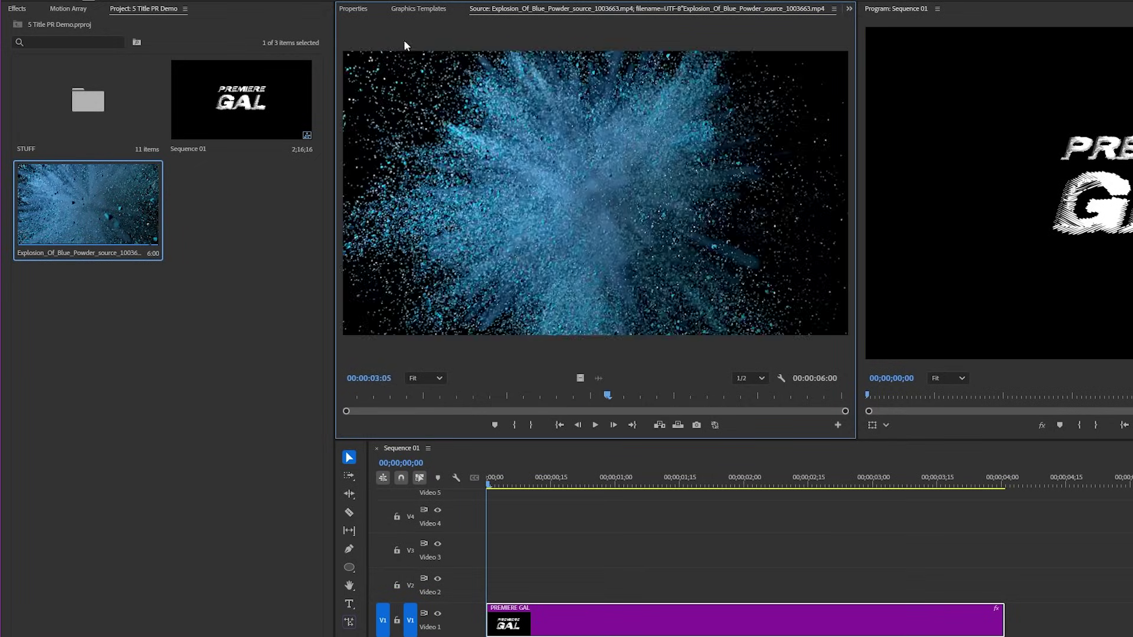
pyautogui.click(356, 9)
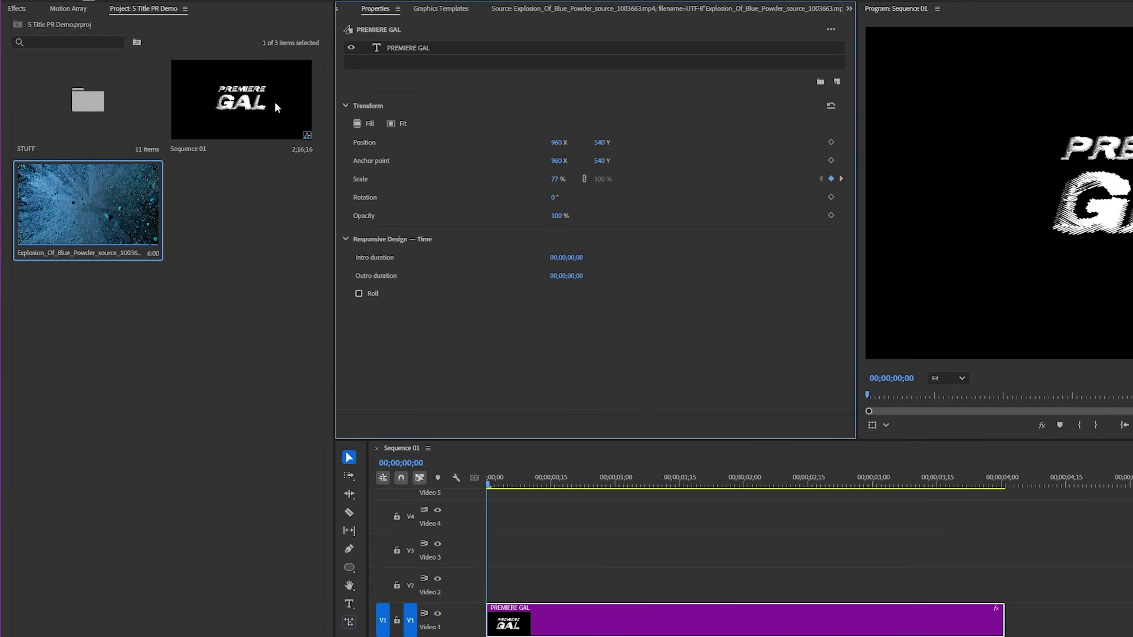
# Add the blue powder explosion clip as a layer in the graphic at 49% scale
pyautogui.moveTo(91, 191); pyautogui.dragTo(344, 128)
pyautogui.moveTo(430, 64); pyautogui.dragTo(431, 63)
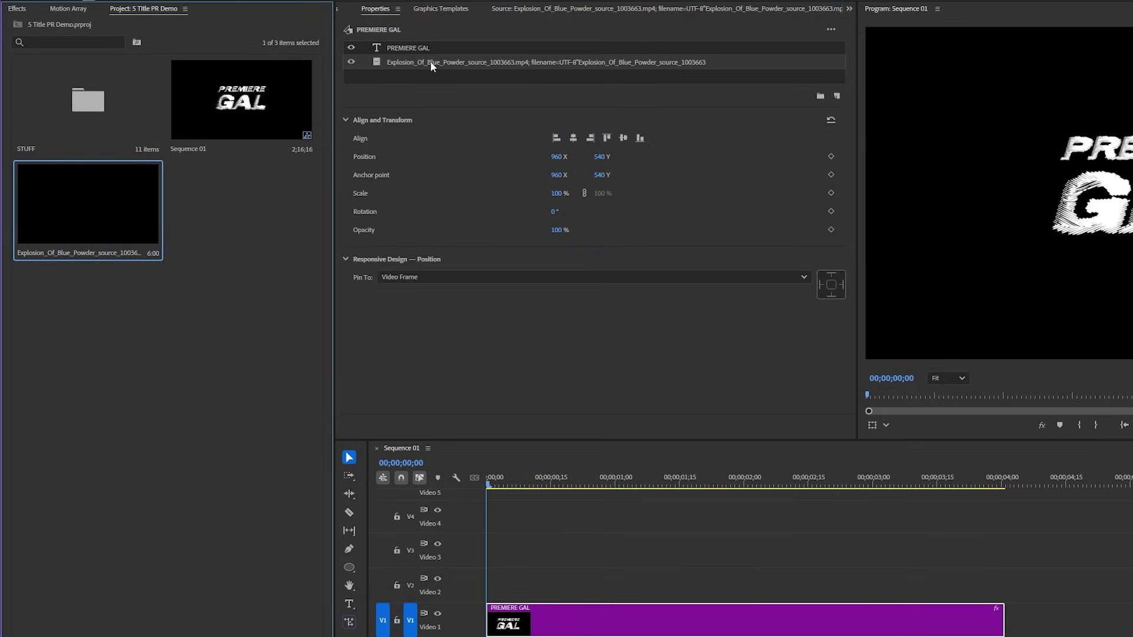
pyautogui.click(683, 479)
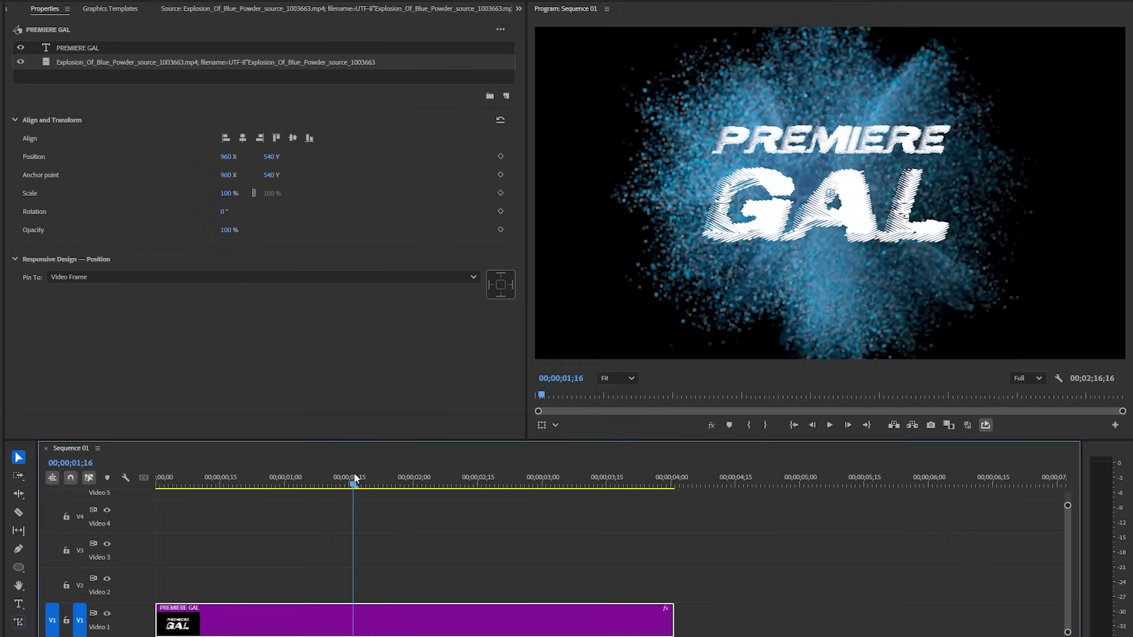
pyautogui.moveTo(227, 194); pyautogui.dragTo(197, 193)
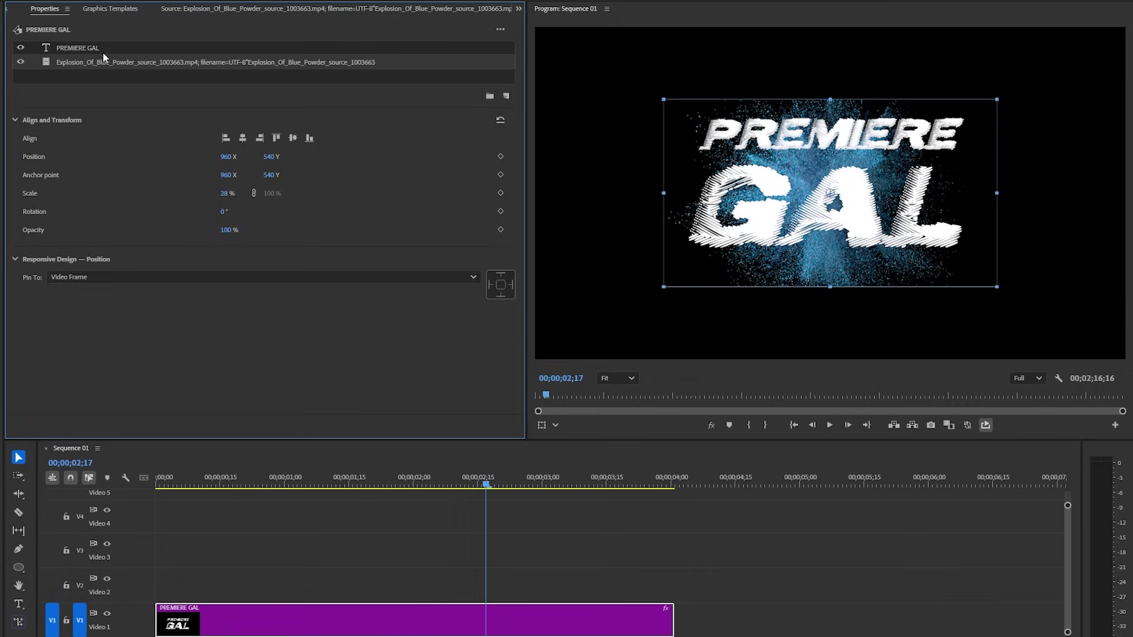
# Enable Mask with Text on the PREMIERE GAL layer and play from the start
pyautogui.click(93, 48)
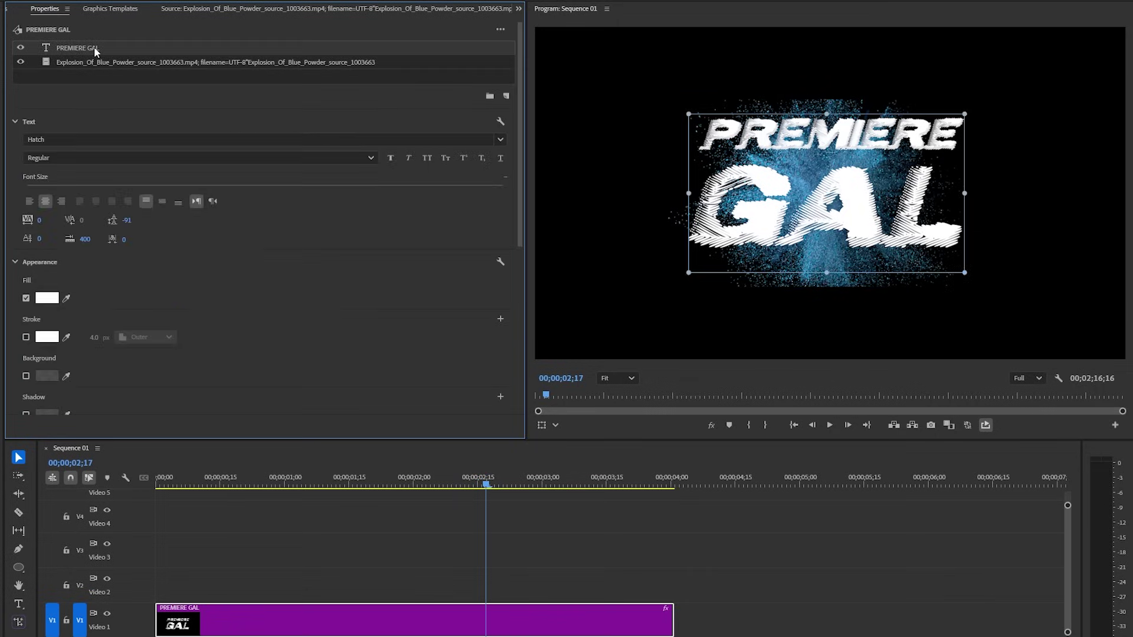
pyautogui.scroll(-4, 169, 234)
pyautogui.click(26, 332)
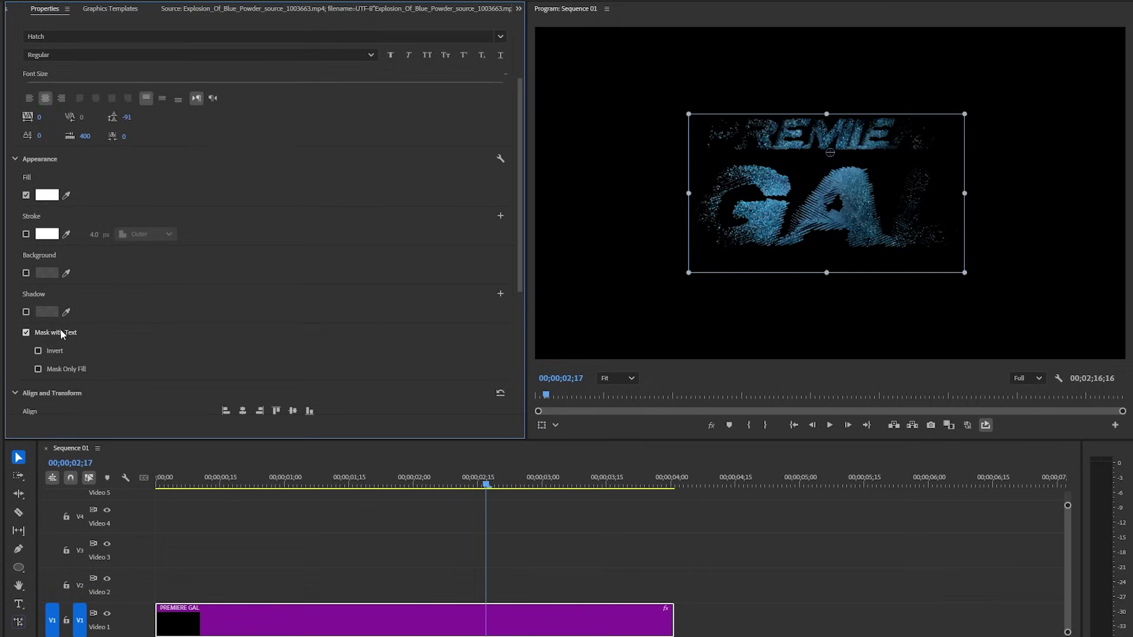
pyautogui.click(292, 561)
pyautogui.press('Home')
pyautogui.press('space')
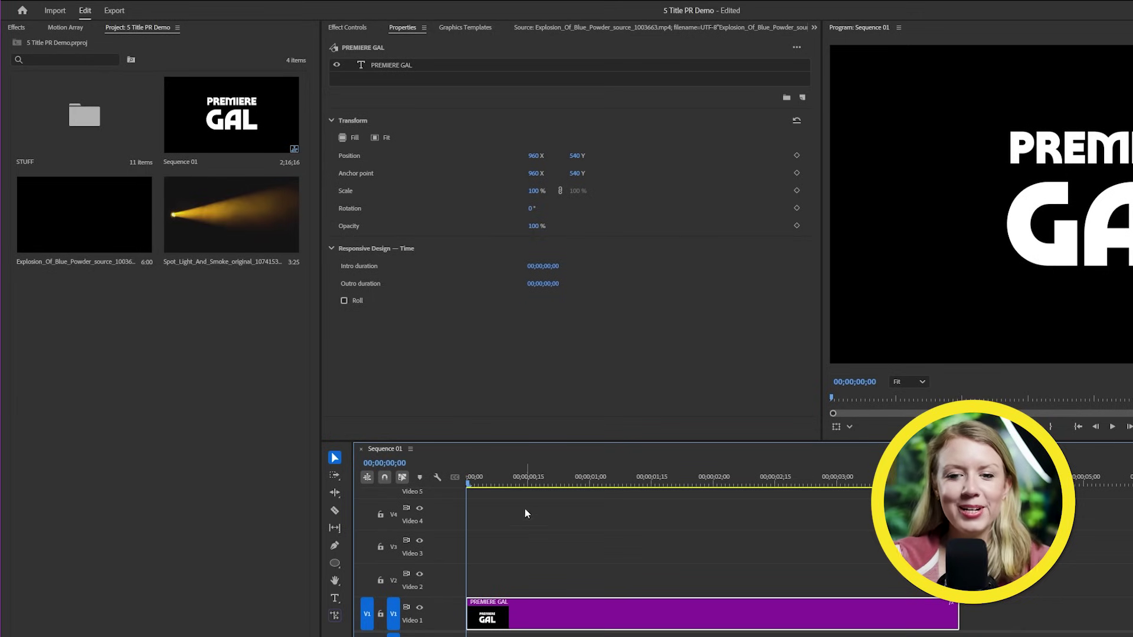
# Add the Spot_Light_And_Smoke clip into the PREMIERE GAL graphic at 54% scale
pyautogui.click(590, 483)
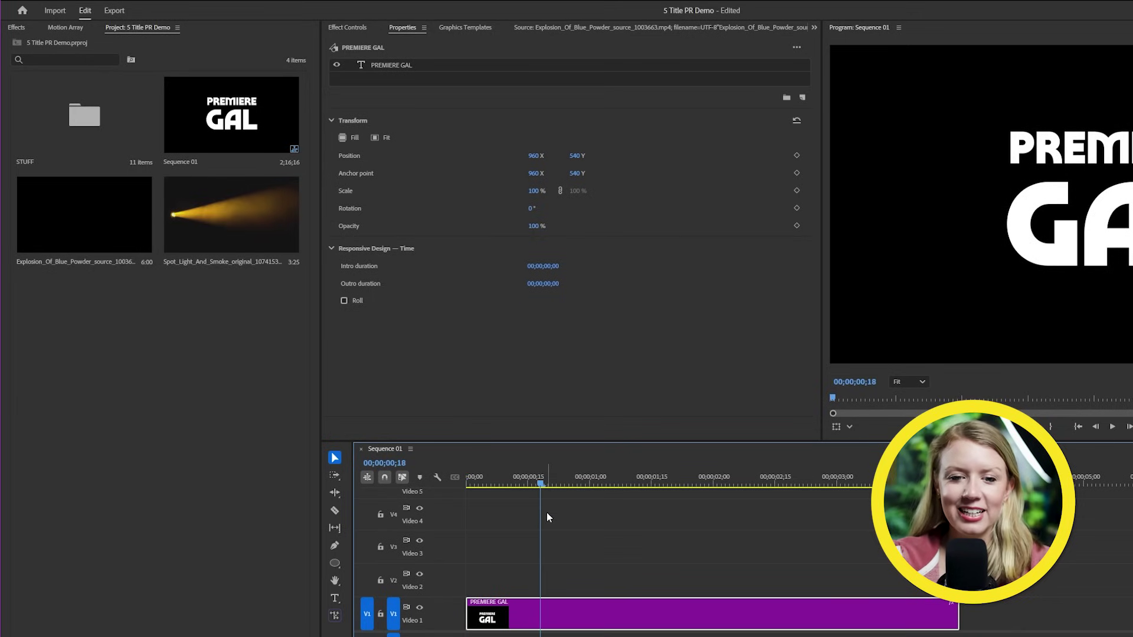
pyautogui.doubleClick(269, 216)
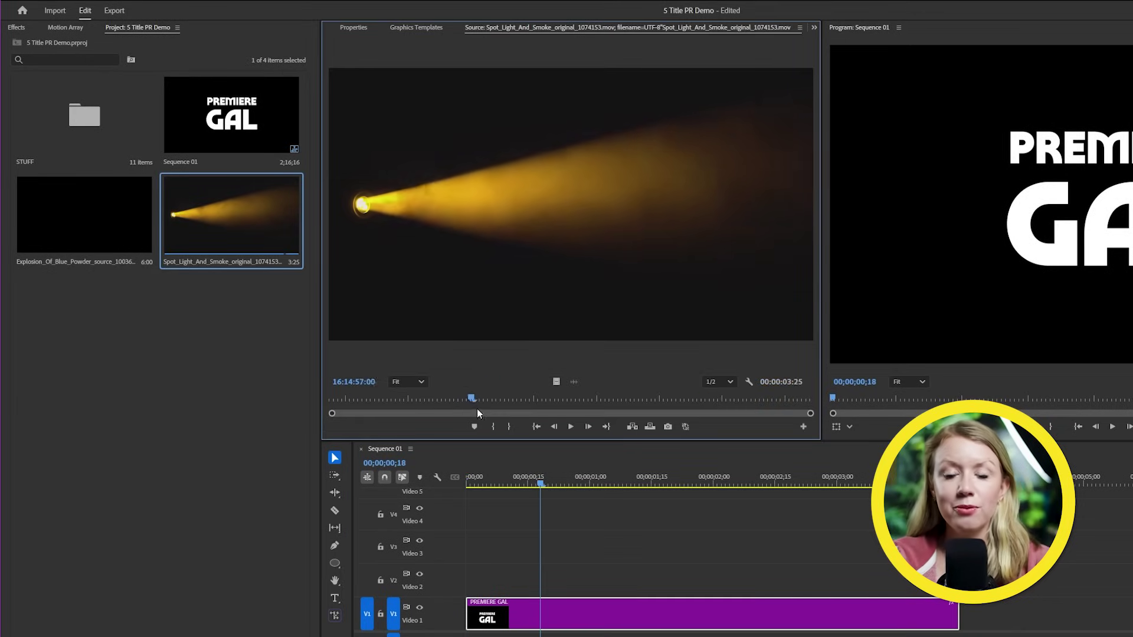
pyautogui.click(356, 30)
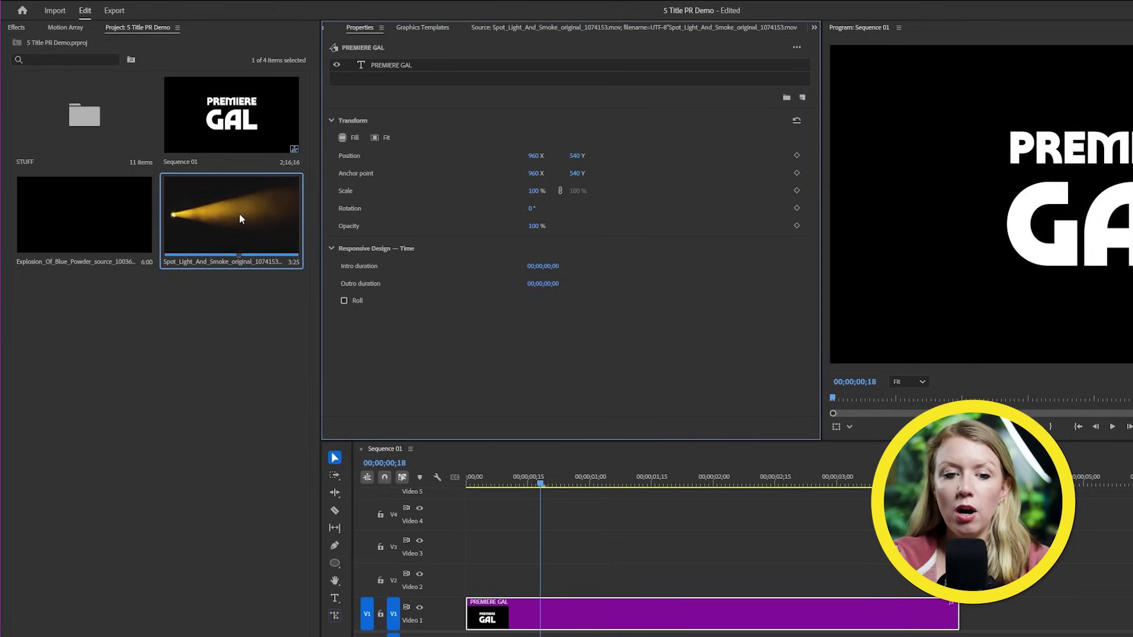
pyautogui.moveTo(239, 219); pyautogui.dragTo(413, 86)
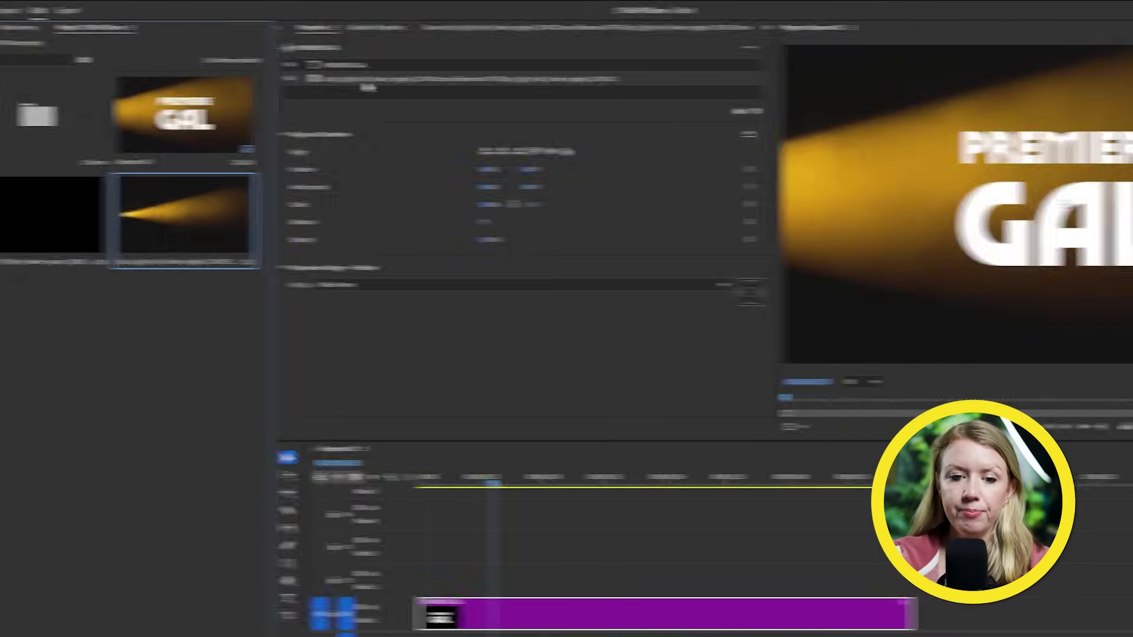
pyautogui.moveTo(266, 205); pyautogui.dragTo(242, 206)
pyautogui.click(134, 67)
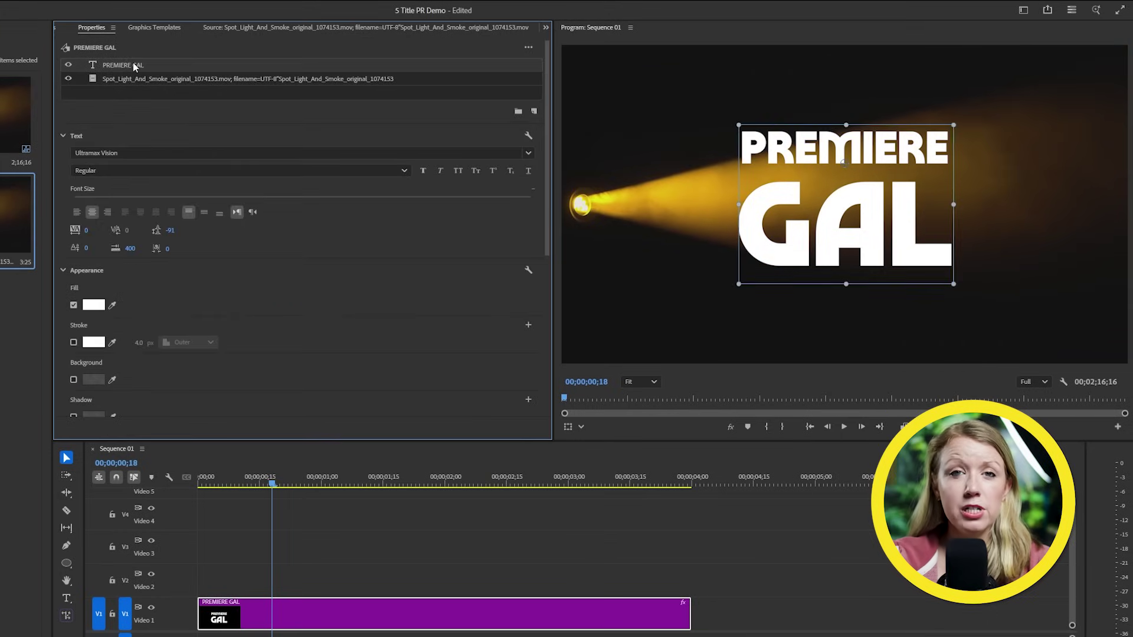
pyautogui.click(59, 28)
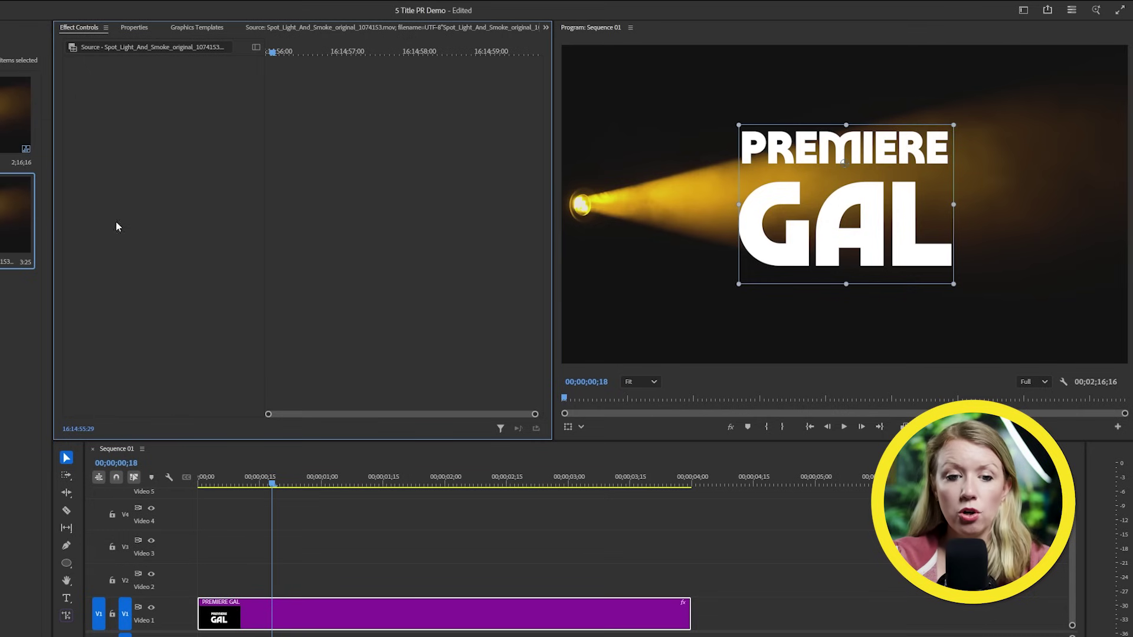
# Select the spotlight clip layer in the PREMIERE GAL graphic and move its anchor point onto the lamp
pyautogui.click(247, 601)
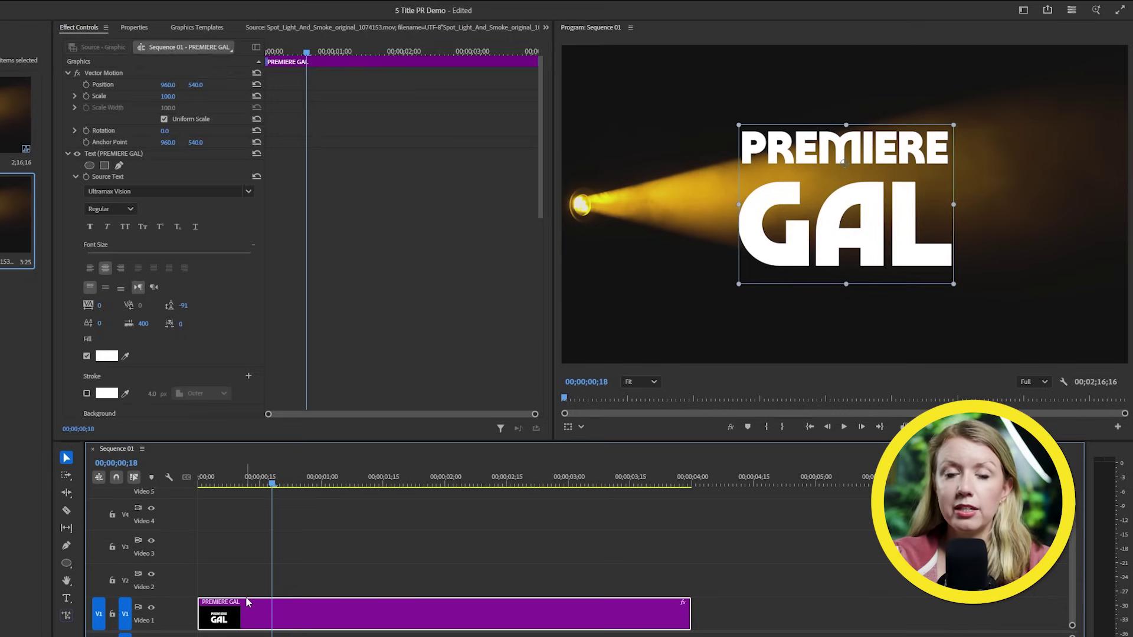
pyautogui.click(78, 156)
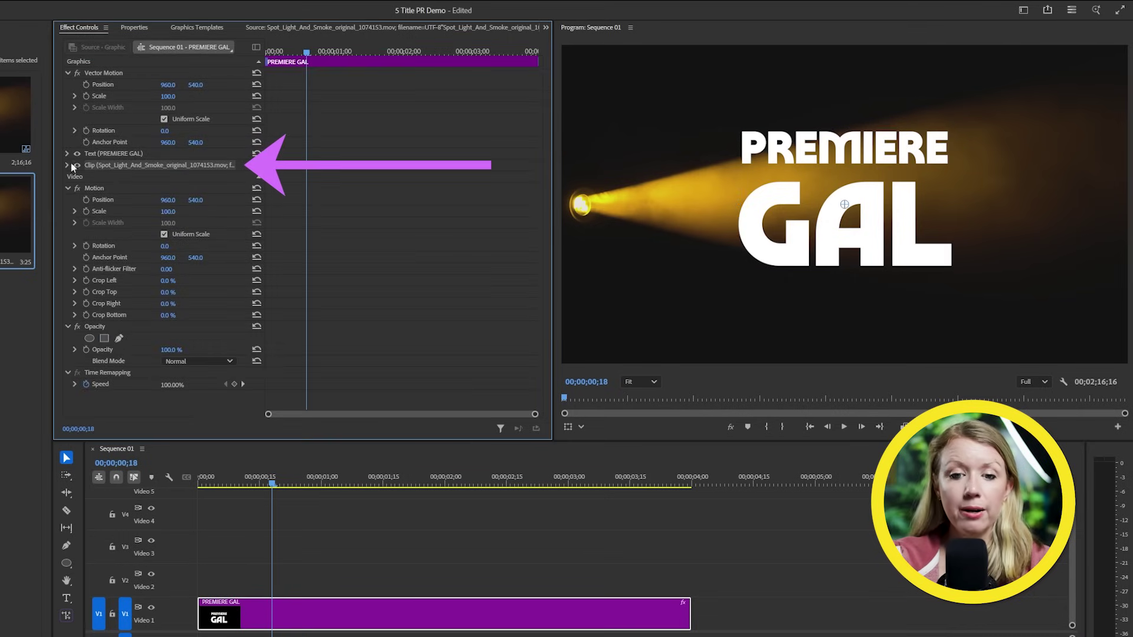
pyautogui.click(68, 162)
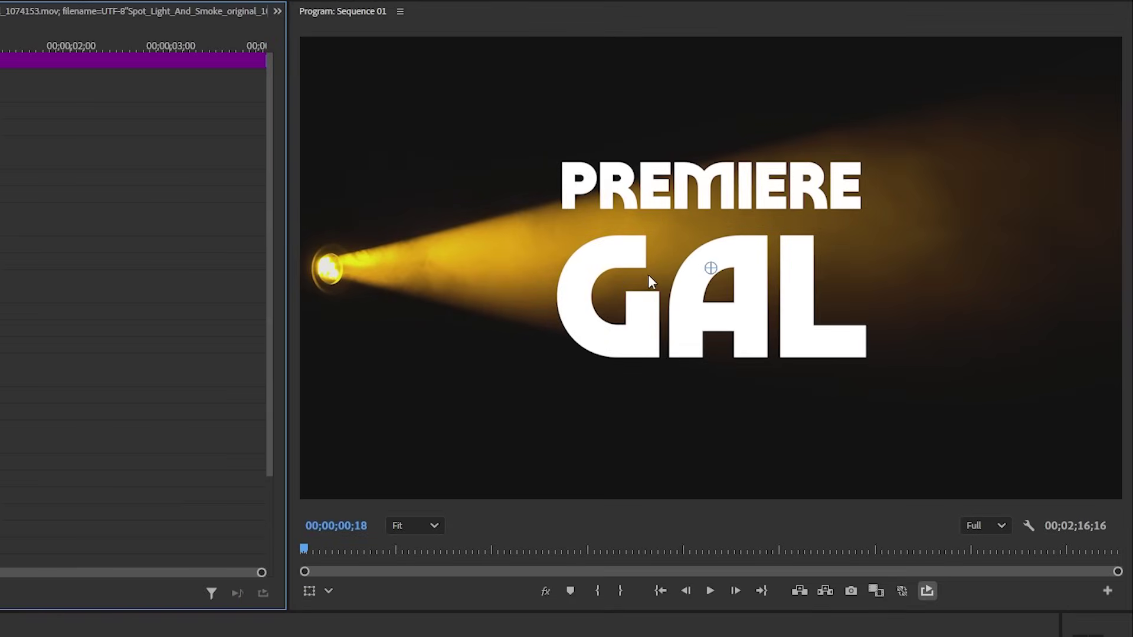
pyautogui.moveTo(710, 269); pyautogui.dragTo(633, 272)
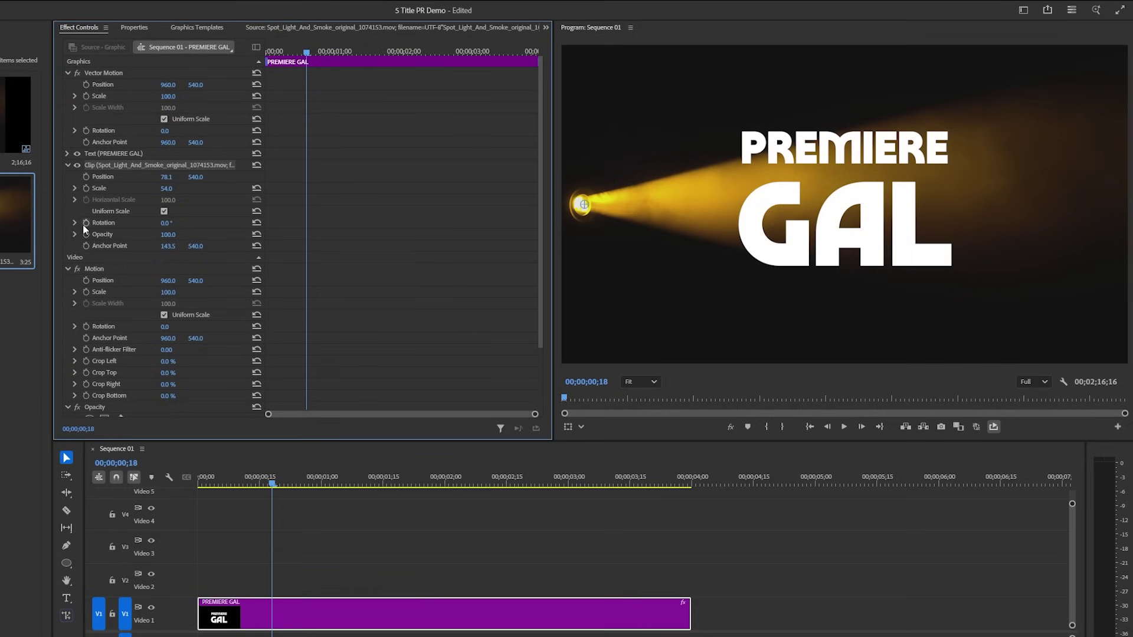
# Keyframe the spotlight's Rotation at -28°, 16°, -7°, 4° and 0° over successive times
pyautogui.click(86, 223)
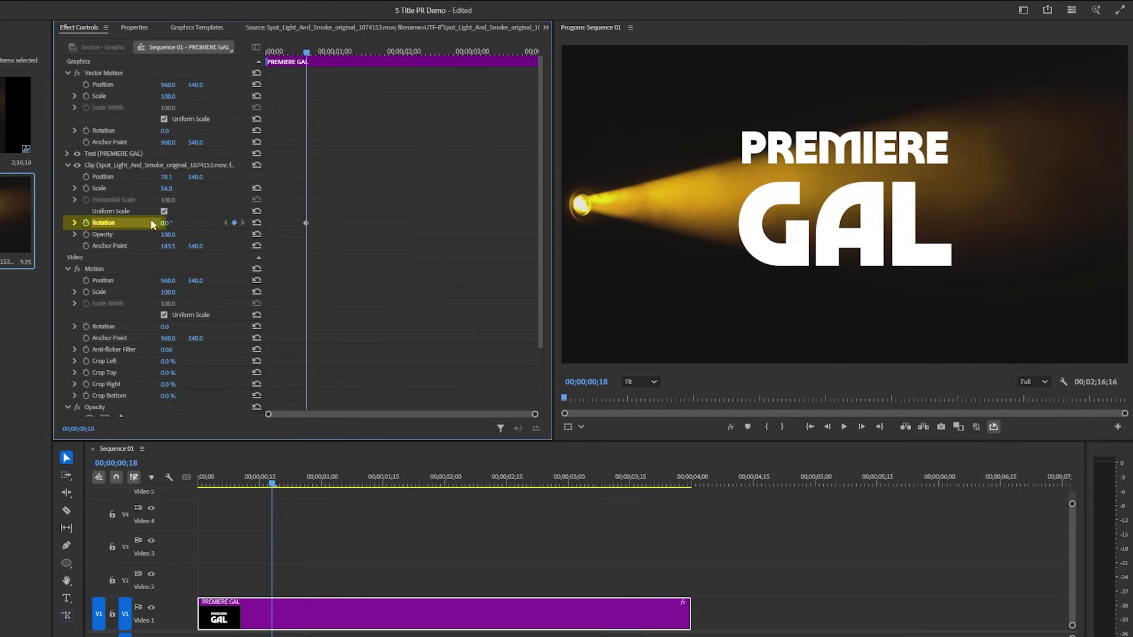
pyautogui.moveTo(167, 222); pyautogui.dragTo(200, 224)
pyautogui.click(324, 55)
pyautogui.moveTo(324, 55); pyautogui.dragTo(347, 55)
pyautogui.moveTo(168, 223); pyautogui.dragTo(151, 222)
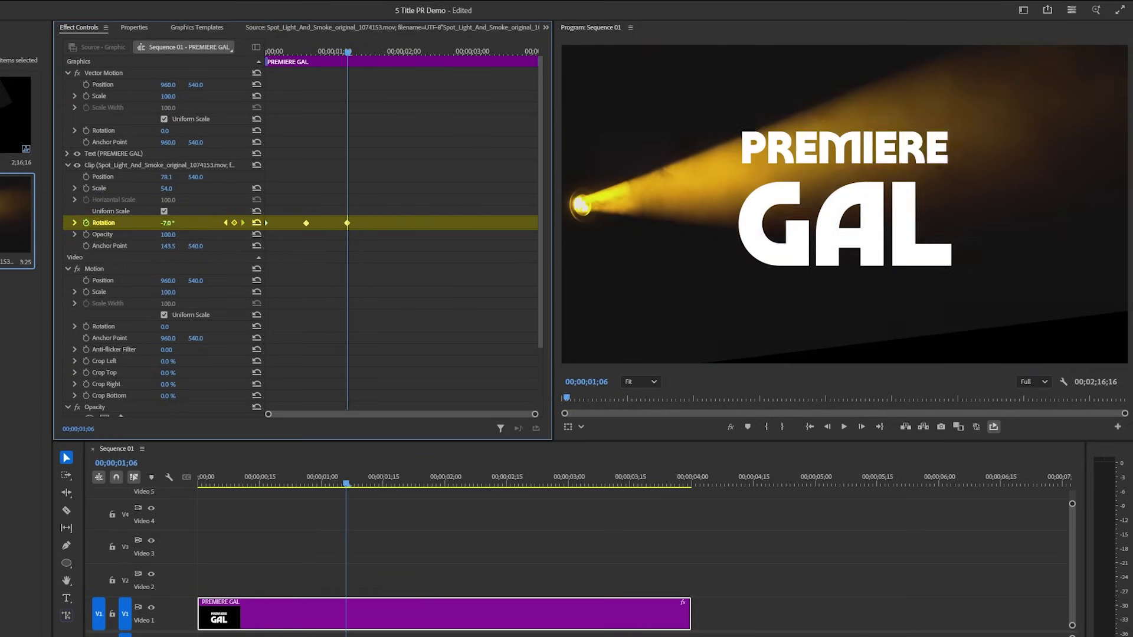
pyautogui.click(395, 55)
pyautogui.write('4')
pyautogui.press('Return')
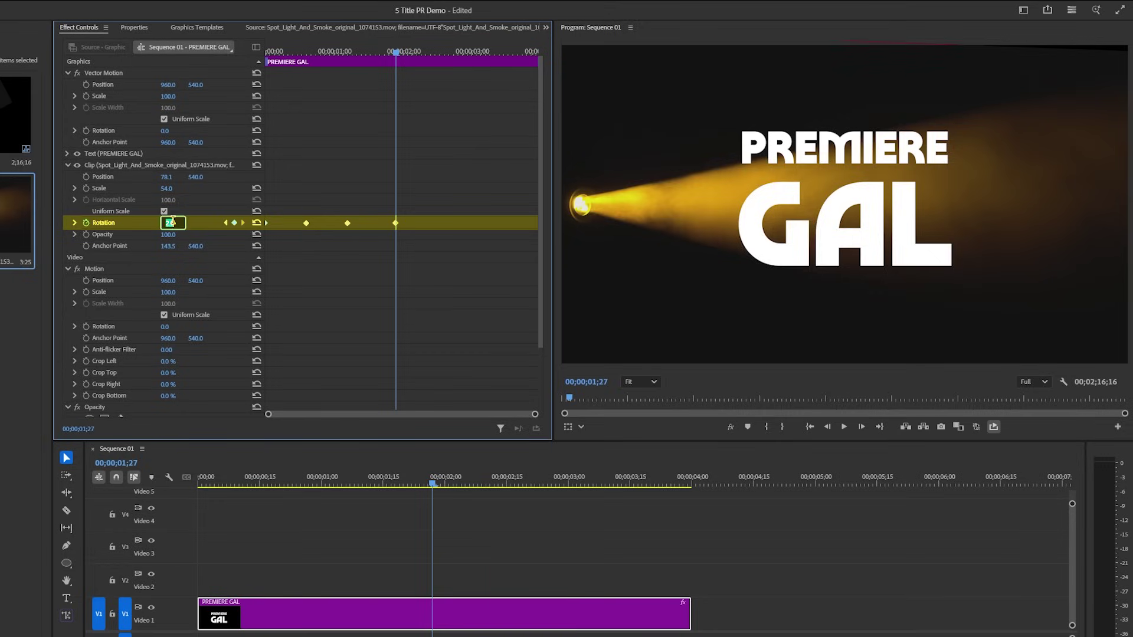
pyautogui.click(445, 55)
pyautogui.write('0')
pyautogui.press('Return')
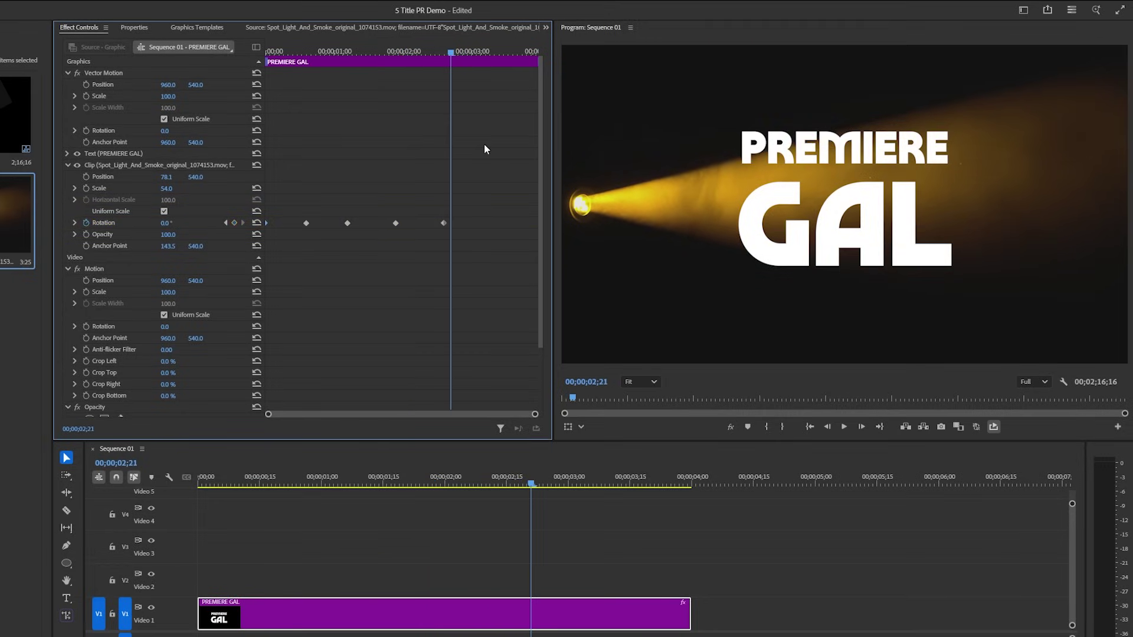
# Make the rotation keyframes Auto Bezier and play the animation from the start
pyautogui.rightClick(307, 224)
pyautogui.click(347, 328)
pyautogui.press('Home')
pyautogui.press('space')
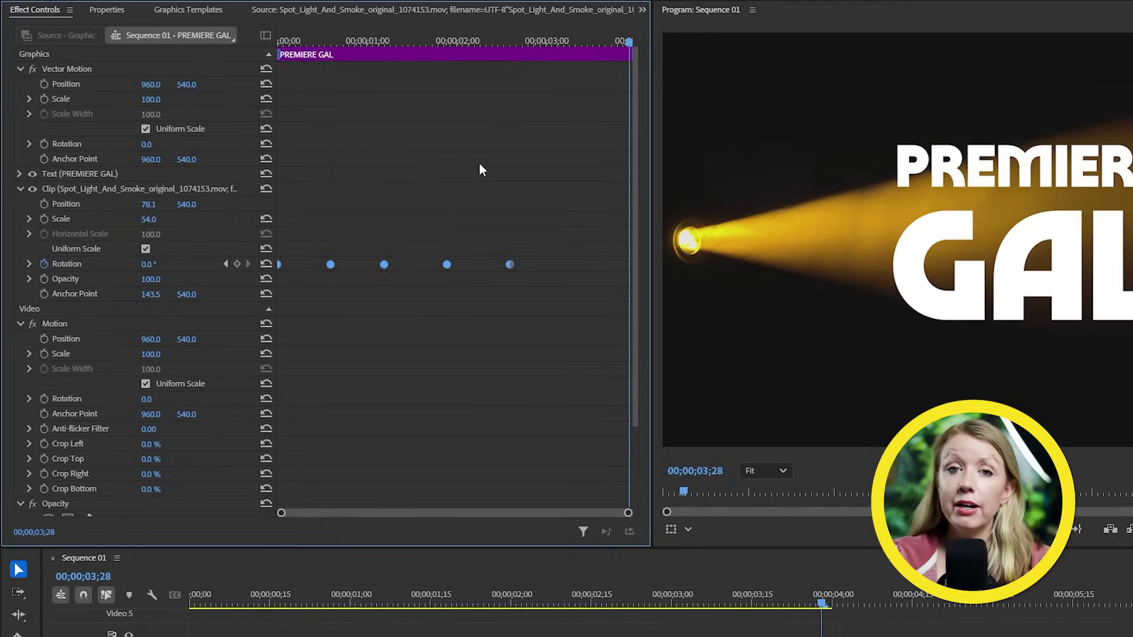
# Enable Mask with Text on the PREMIERE GAL text layer and play the title from the start
pyautogui.click(109, 12)
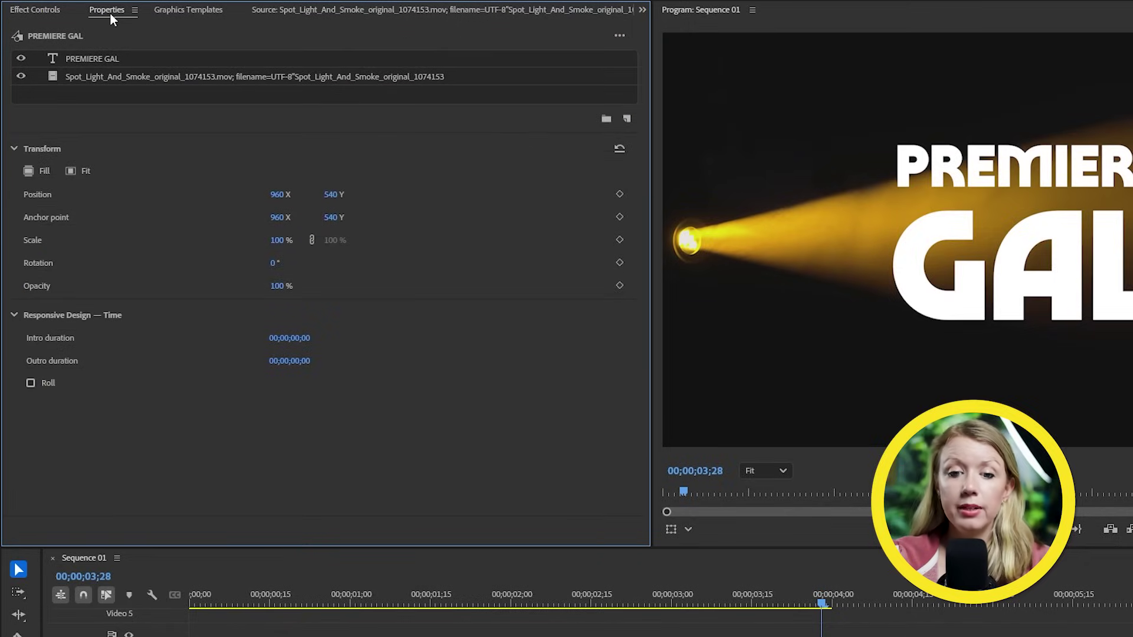
pyautogui.click(101, 56)
pyautogui.scroll(-5, 235, 324)
pyautogui.scroll(-2, 250, 339)
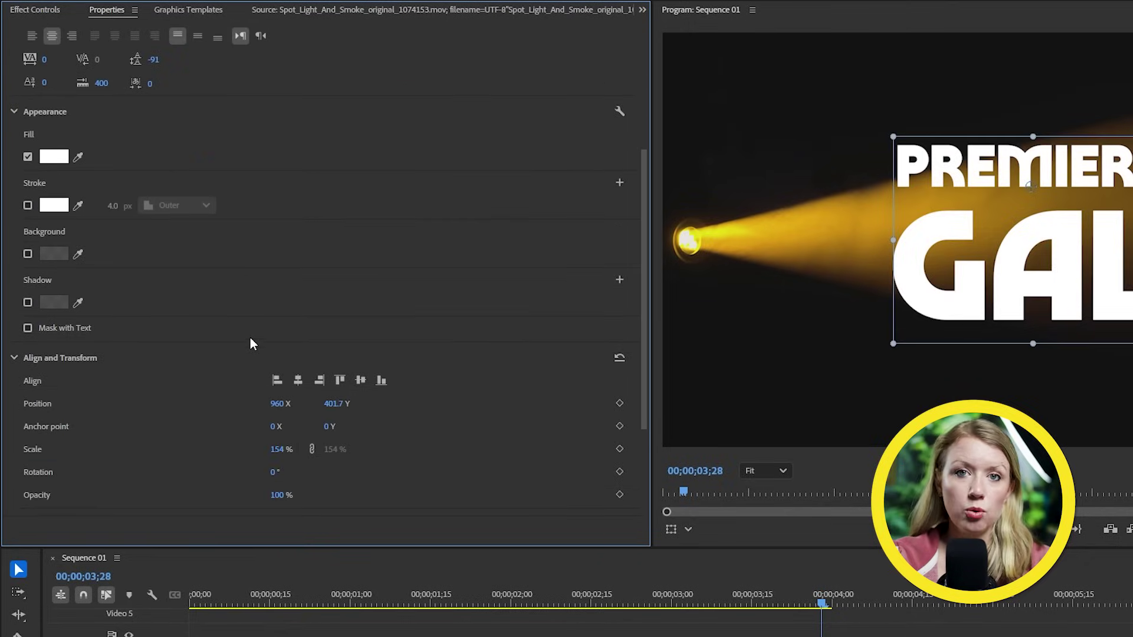
pyautogui.click(65, 329)
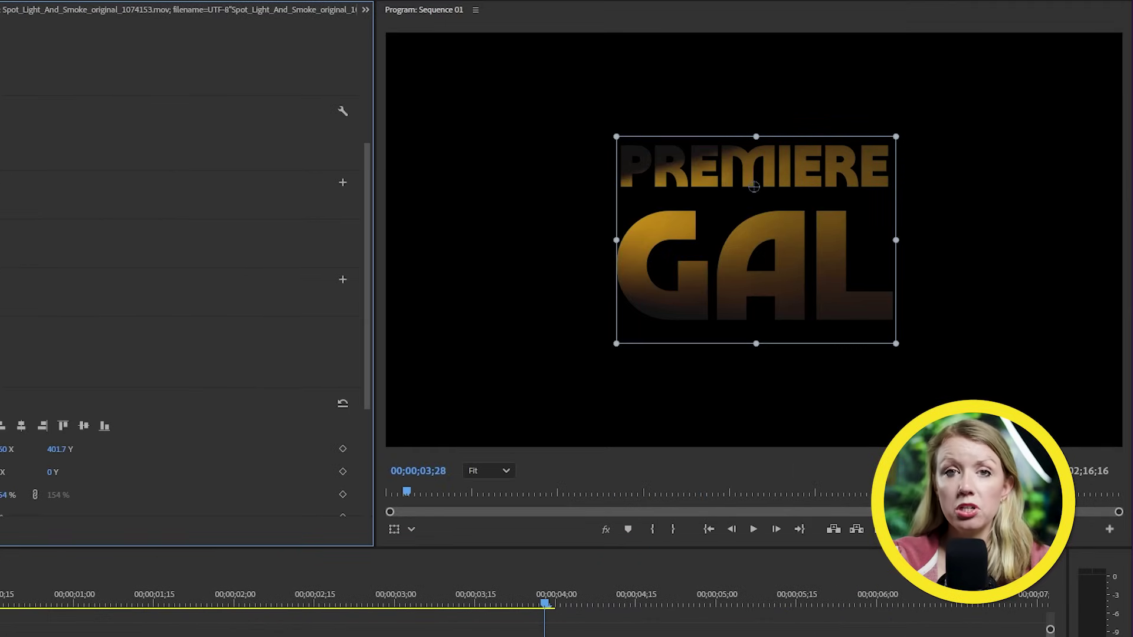
pyautogui.press('Home')
pyautogui.press('space')
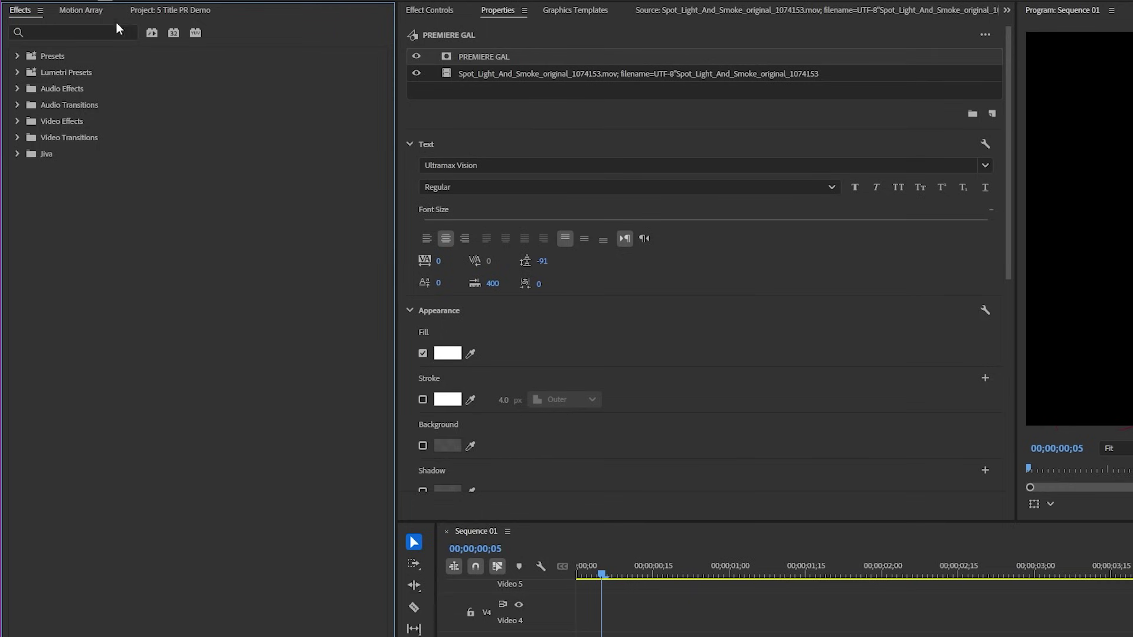
# Apply the Lumetri Color effect to the title graphic
pyautogui.click(74, 28)
pyautogui.write('lumetri color')
pyautogui.click(75, 159)
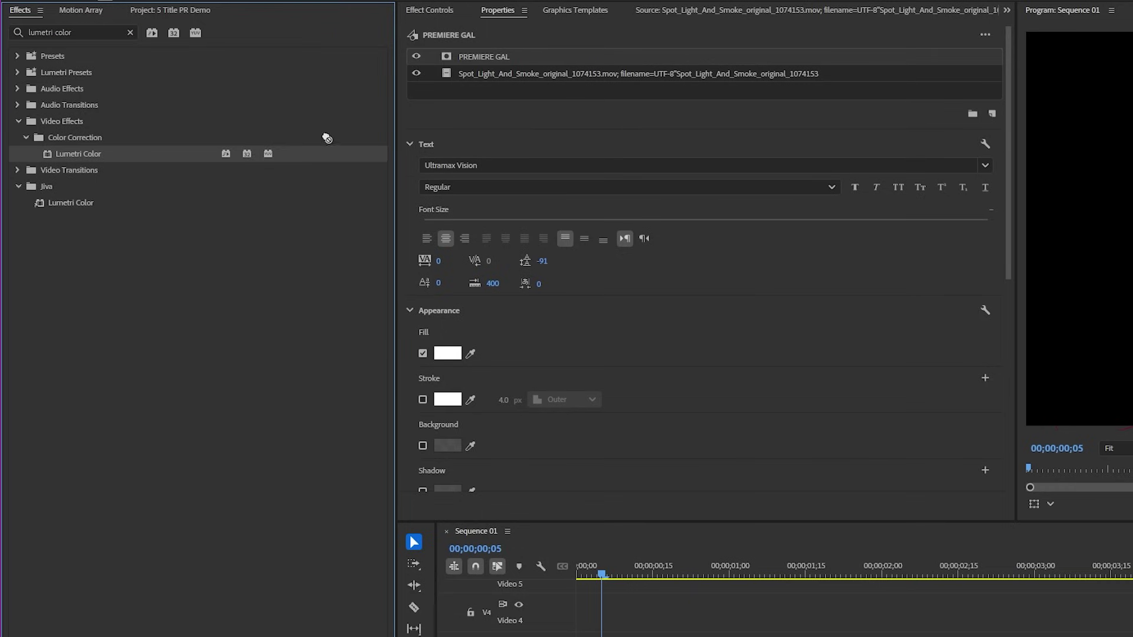
pyautogui.moveTo(507, 67); pyautogui.dragTo(506, 67)
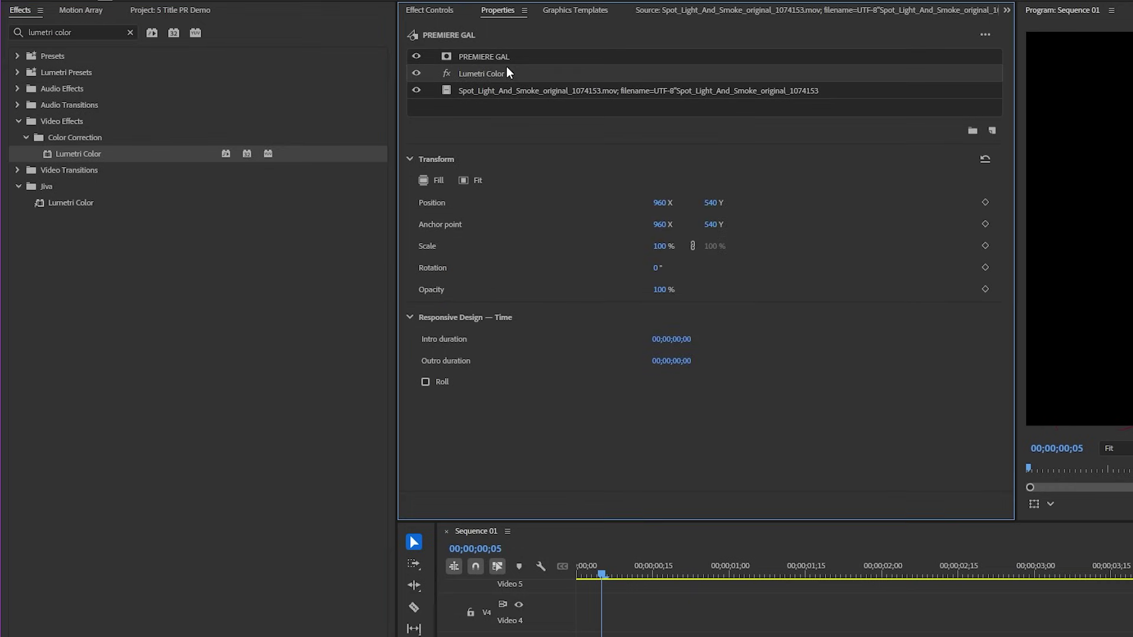
# Drag the Lumetri RGB curve's black point right to crush the shadows, then play it back
pyautogui.click(437, 12)
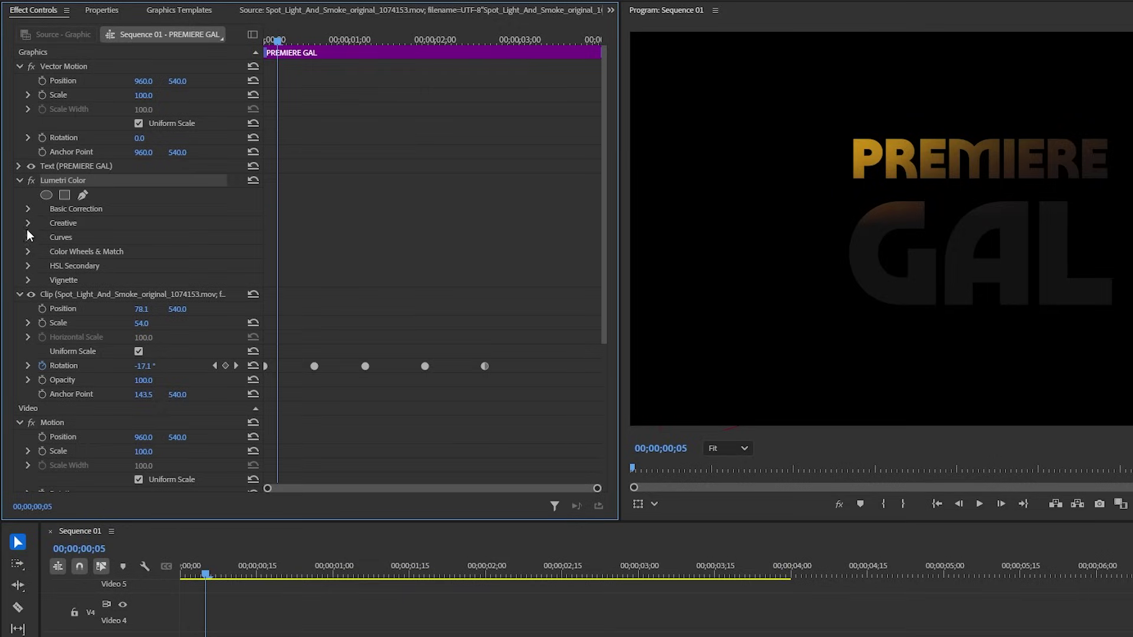
pyautogui.click(27, 238)
pyautogui.scroll(-4, 37, 238)
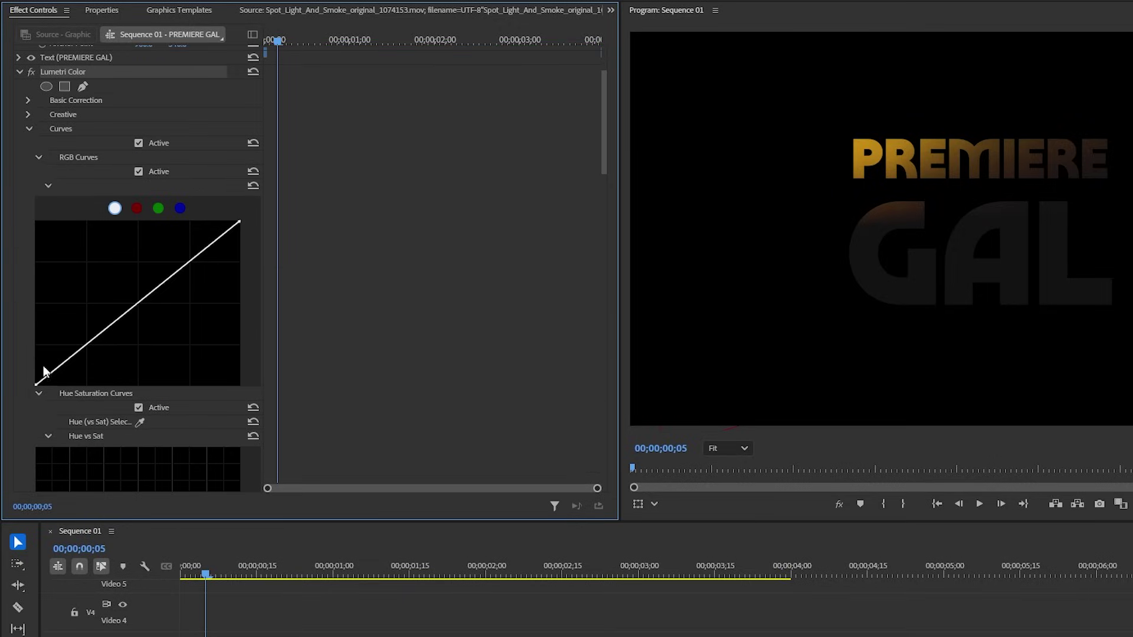
pyautogui.moveTo(38, 383); pyautogui.dragTo(60, 384)
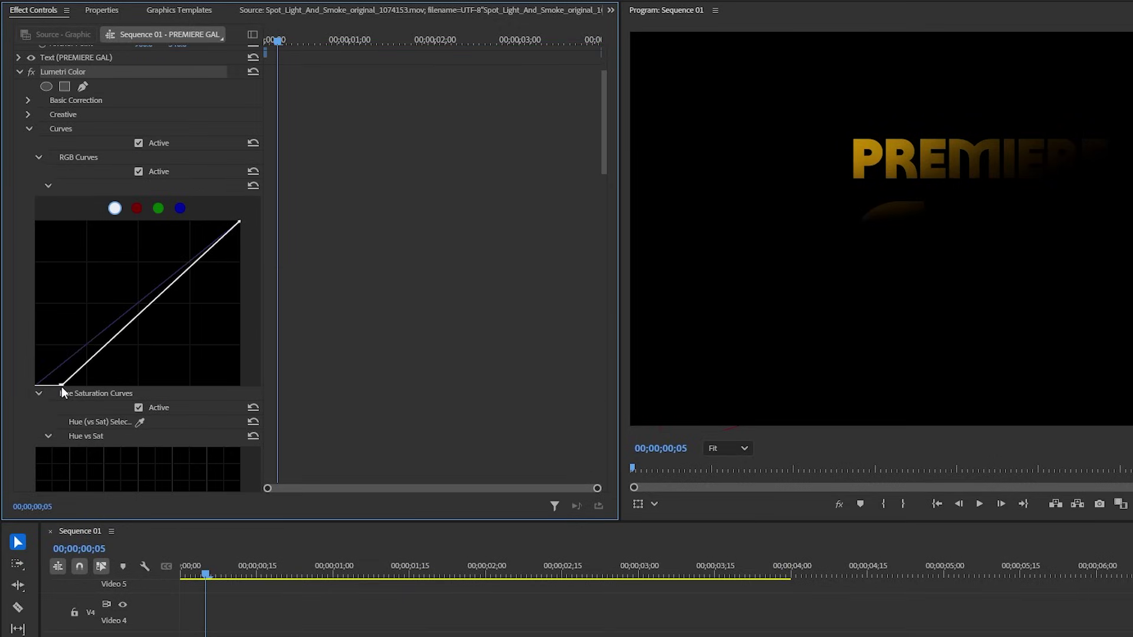
pyautogui.press('space')
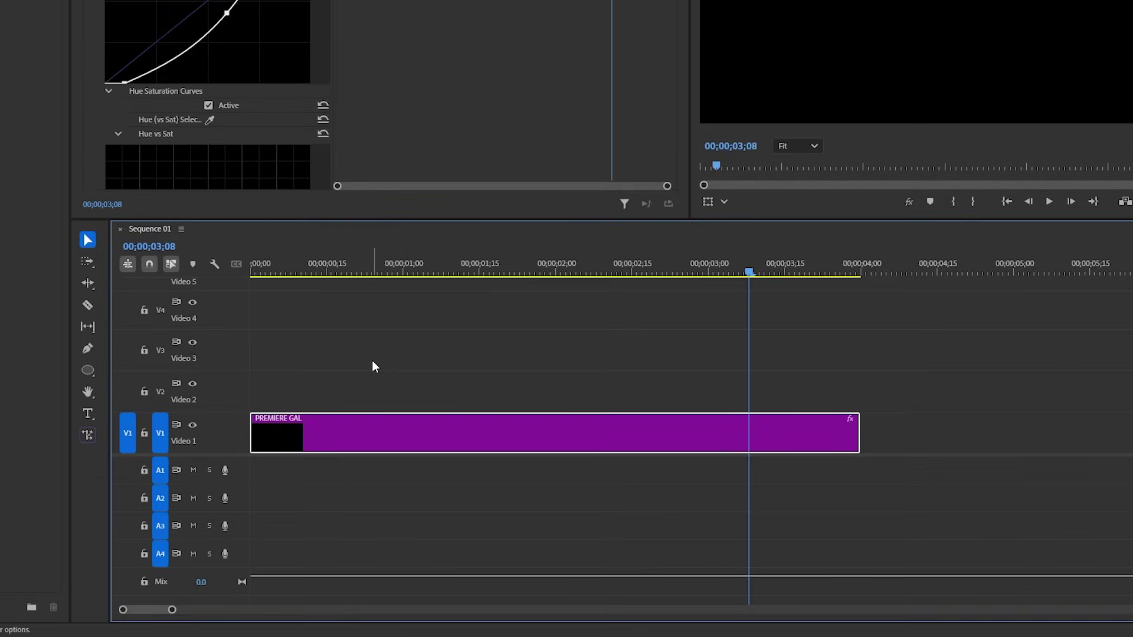
# Duplicate the PREMIERE GAL clip onto Video 2 and move the playhead to 00;00;01;08
pyautogui.press('alt')
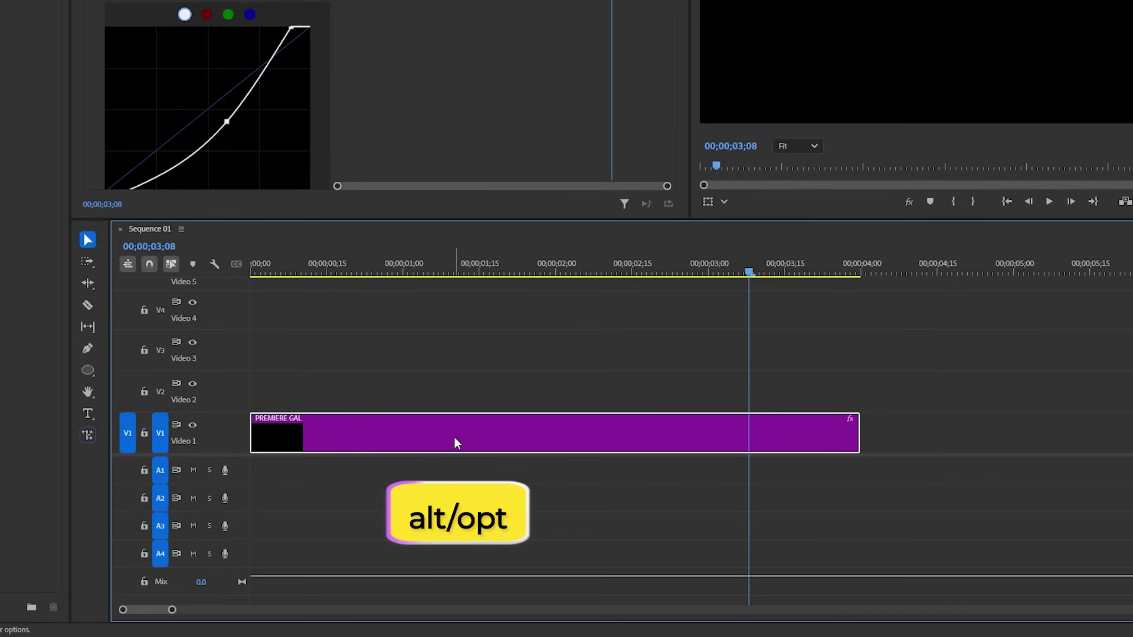
pyautogui.moveTo(455, 443); pyautogui.dragTo(452, 386)
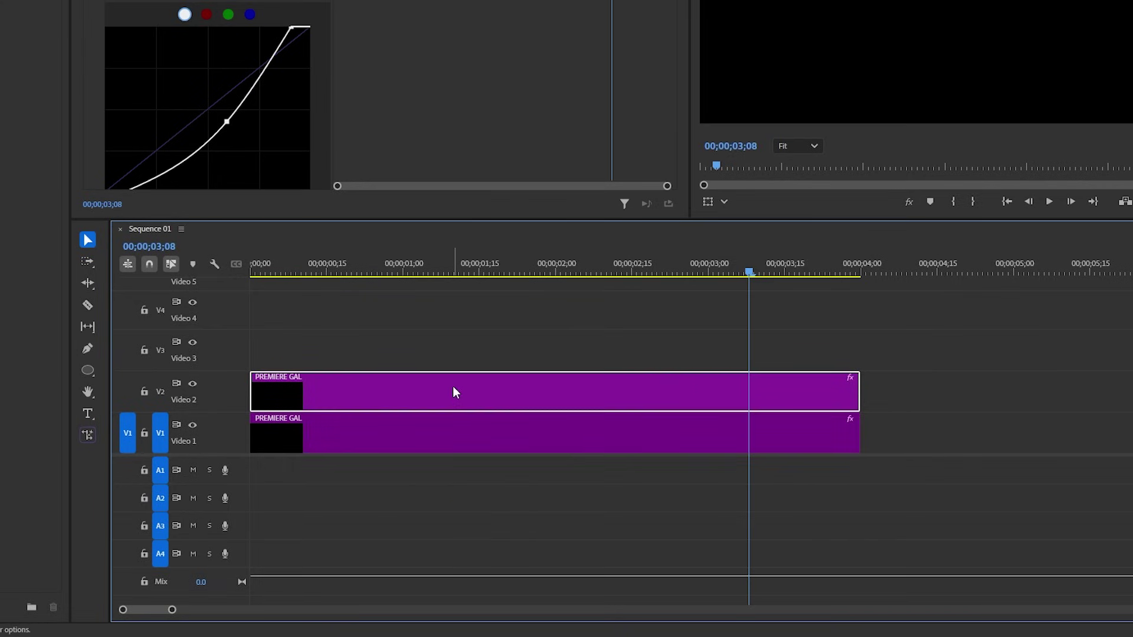
pyautogui.moveTo(458, 271); pyautogui.dragTo(447, 271)
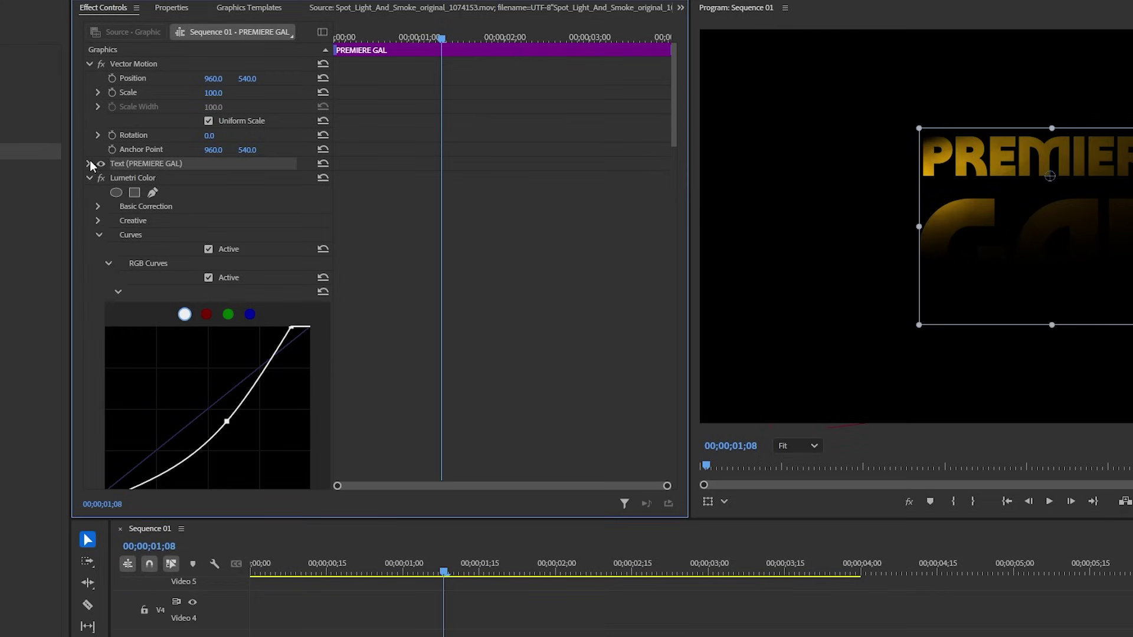
# Turn on Stroke for the PREMIERE GAL text with a 1.0 px width
pyautogui.click(90, 164)
pyautogui.scroll(-3, 90, 219)
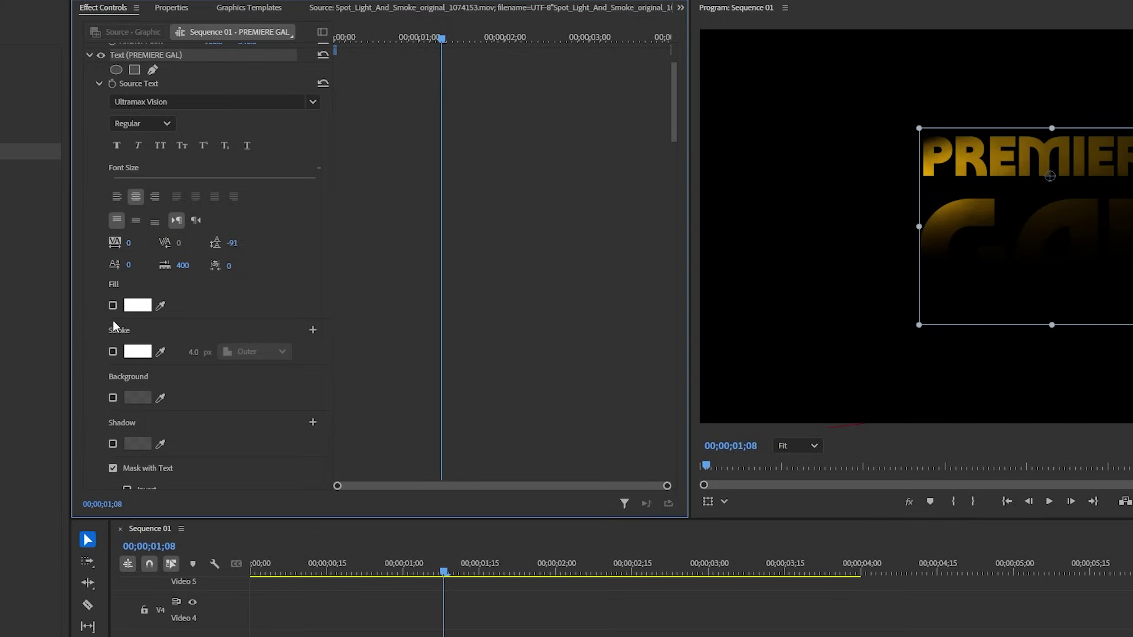
pyautogui.click(113, 352)
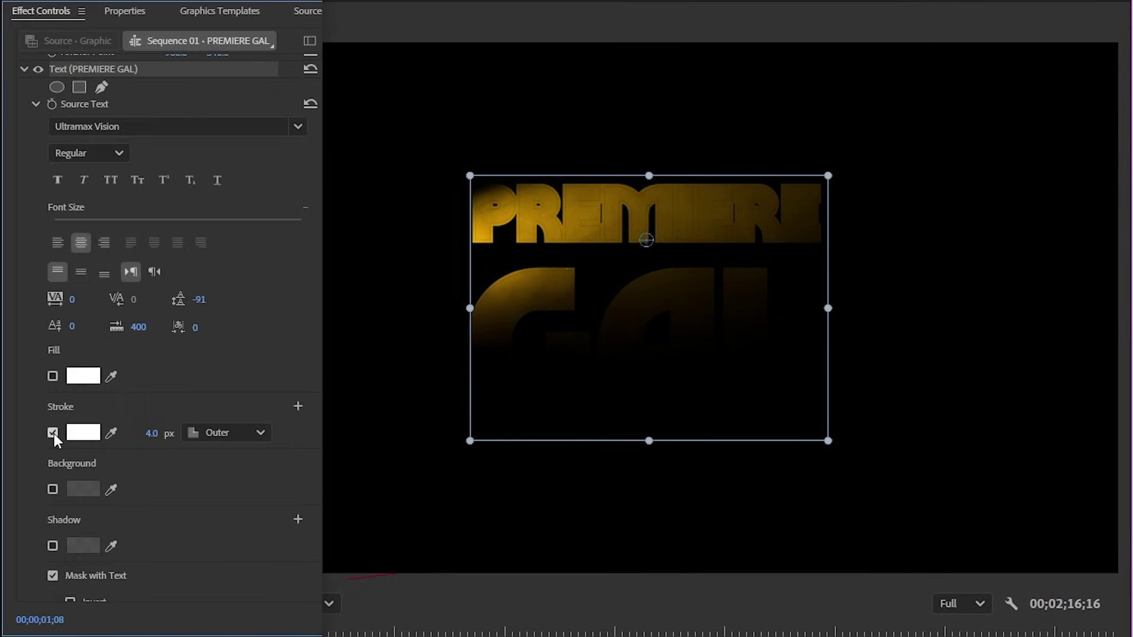
pyautogui.click(143, 433)
pyautogui.press('Return')
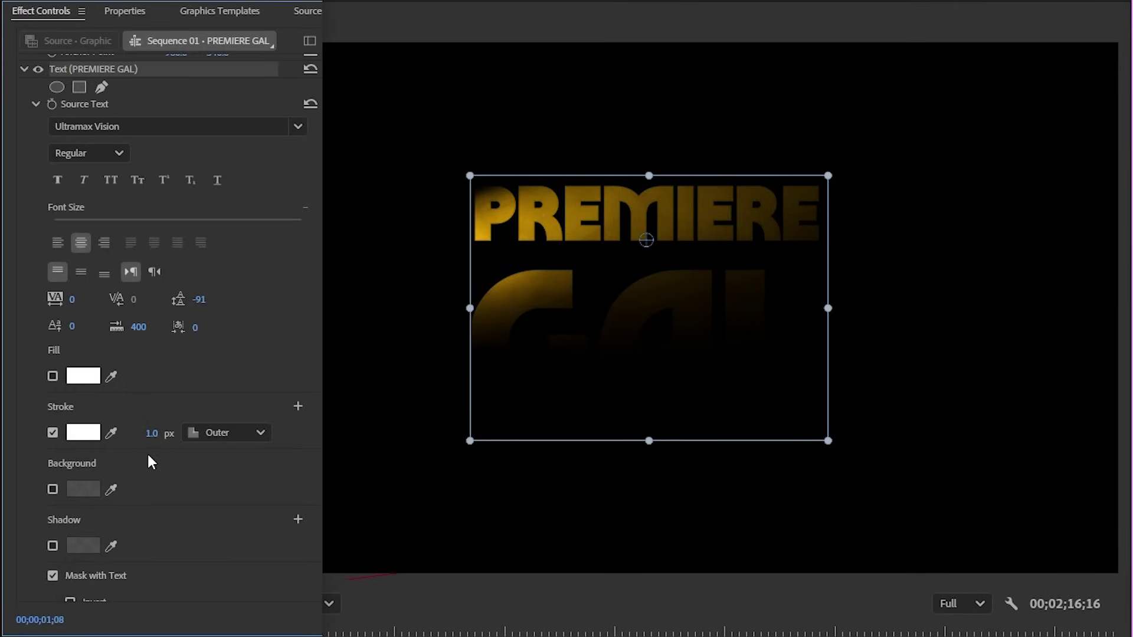
# Expand Lumetri Color's basic correction section, then collapse the colour grading settings
pyautogui.scroll(-8, 147, 448)
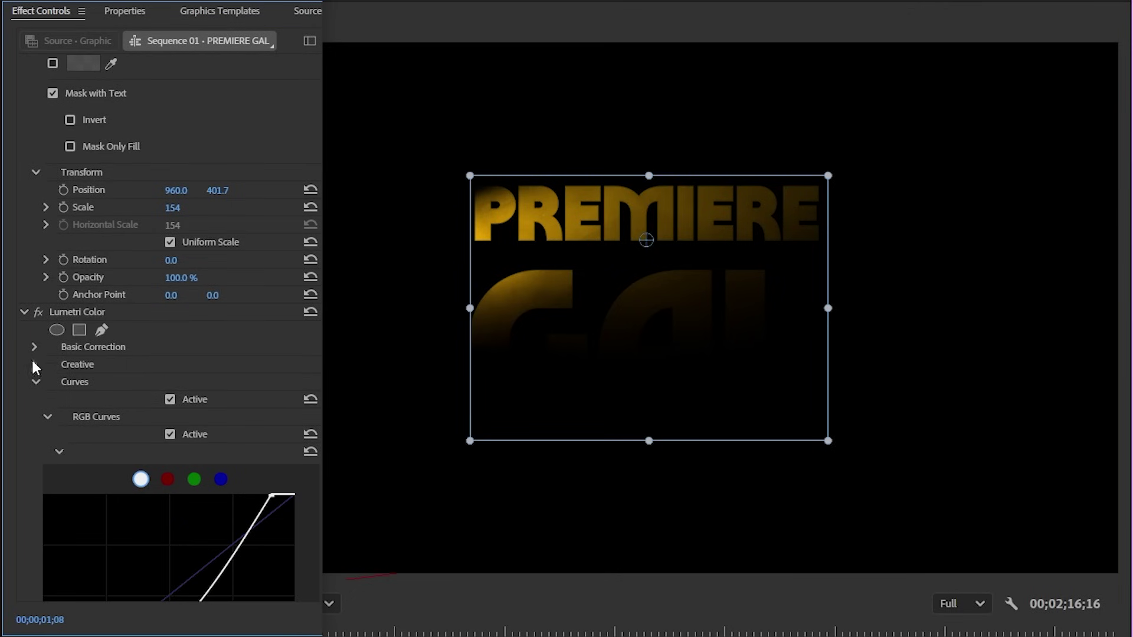
pyautogui.click(34, 348)
pyautogui.scroll(-5, 33, 349)
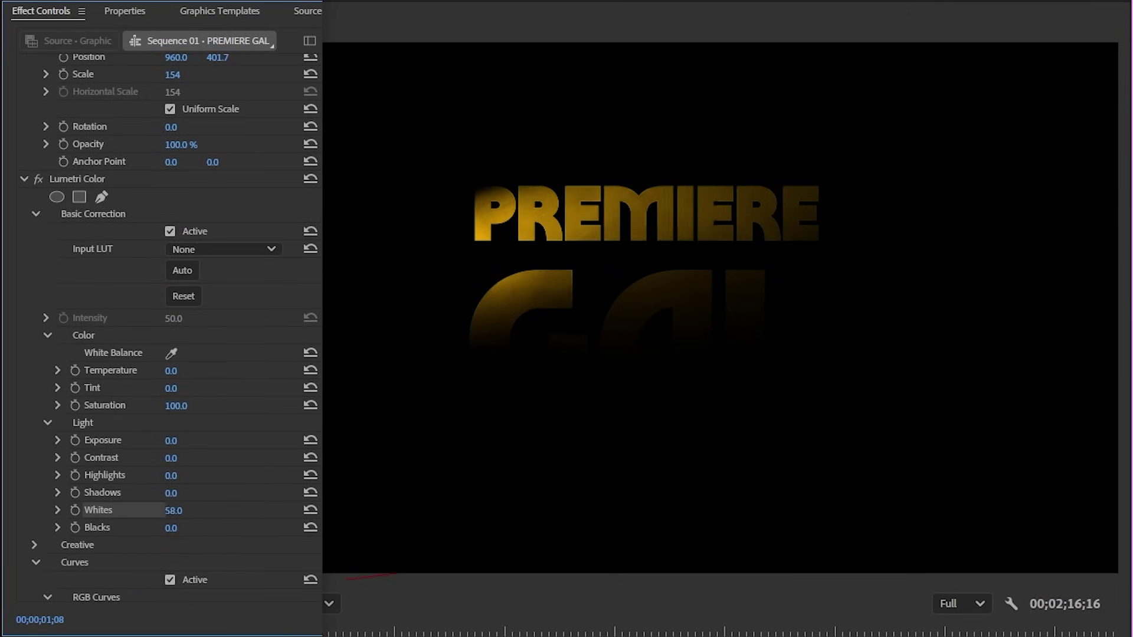
pyautogui.click(23, 179)
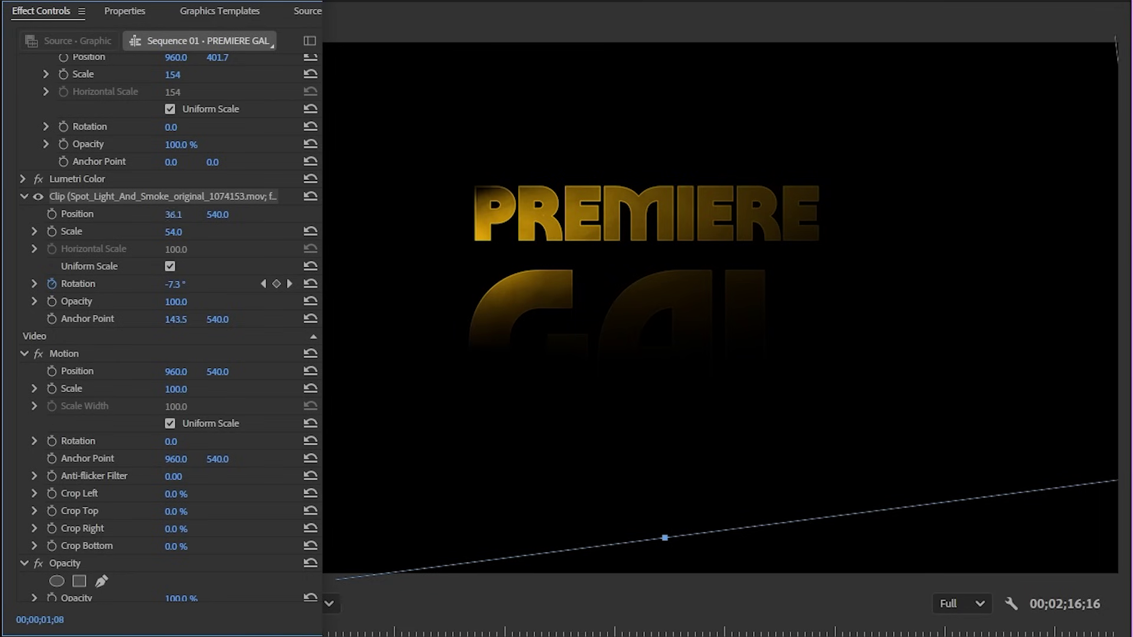
# Slide the spotlight clip's Position X across the frame and settle it at 282.1
pyautogui.moveTo(173, 214); pyautogui.dragTo(283, 214)
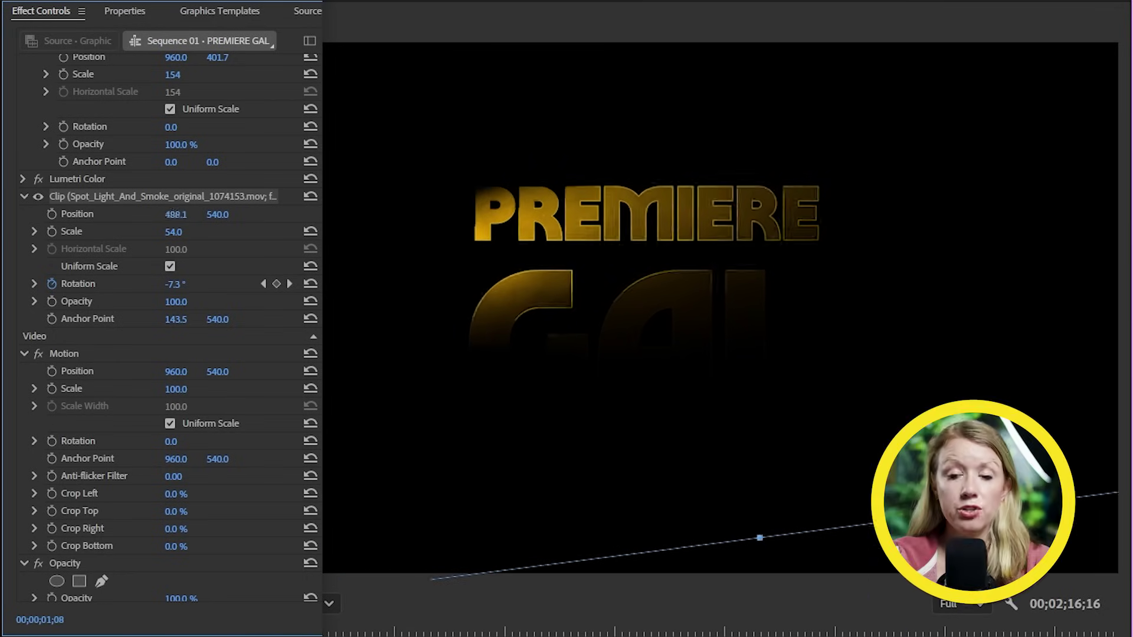
pyautogui.moveTo(422, 307); pyautogui.dragTo(243, 308)
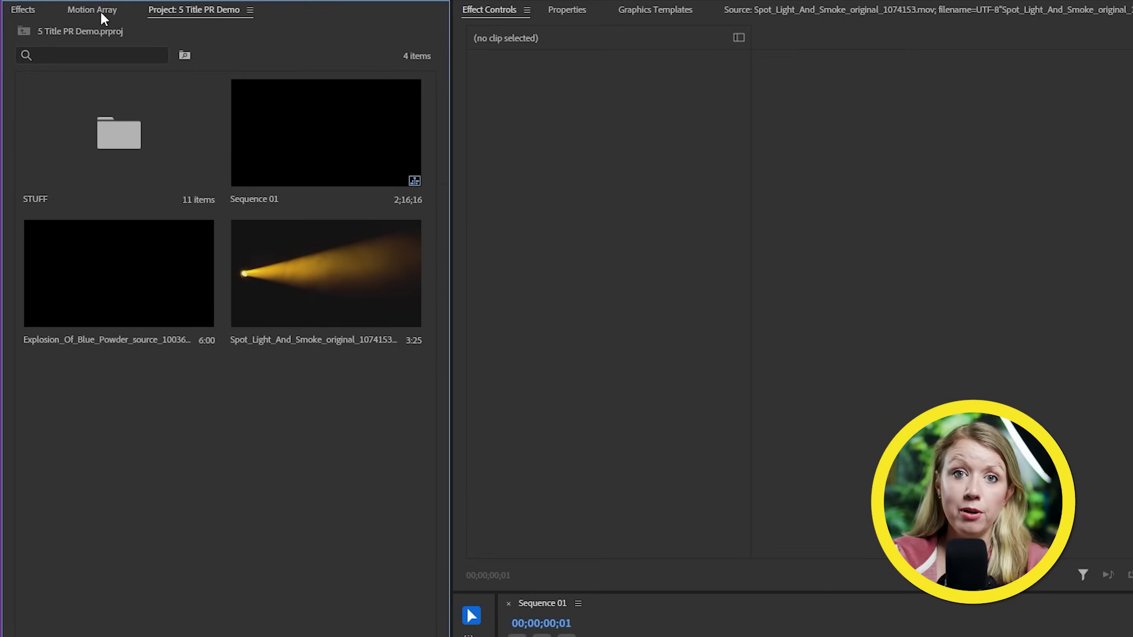
# Browse Motion Graphics Templates in the Motion Array panel, then view the installed graphics templates
pyautogui.click(100, 11)
pyautogui.click(107, 47)
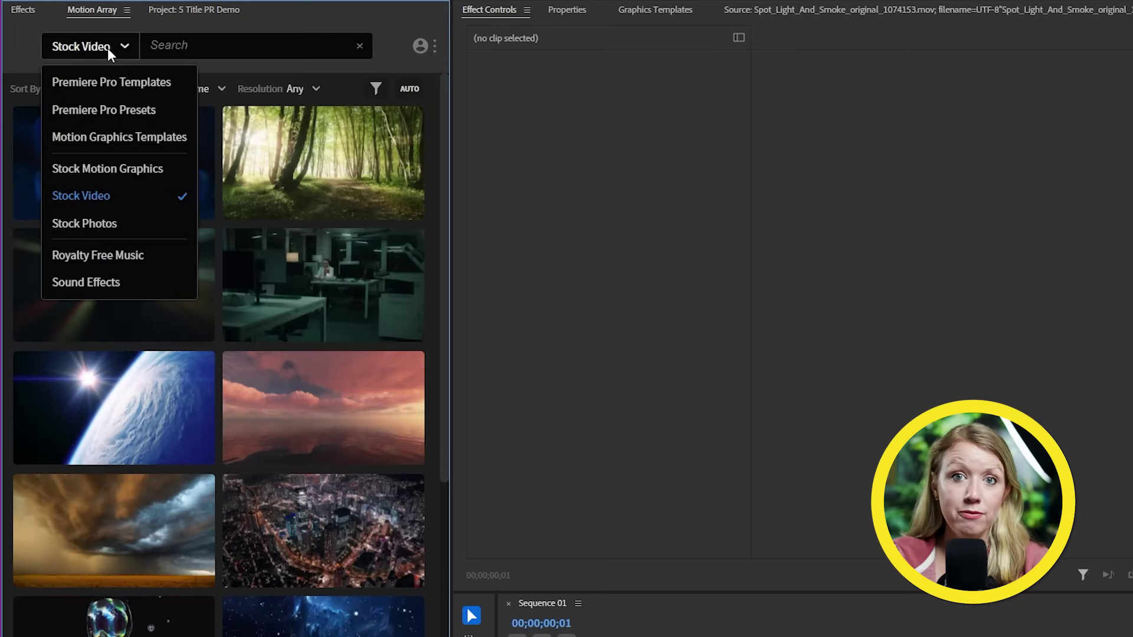
pyautogui.click(124, 140)
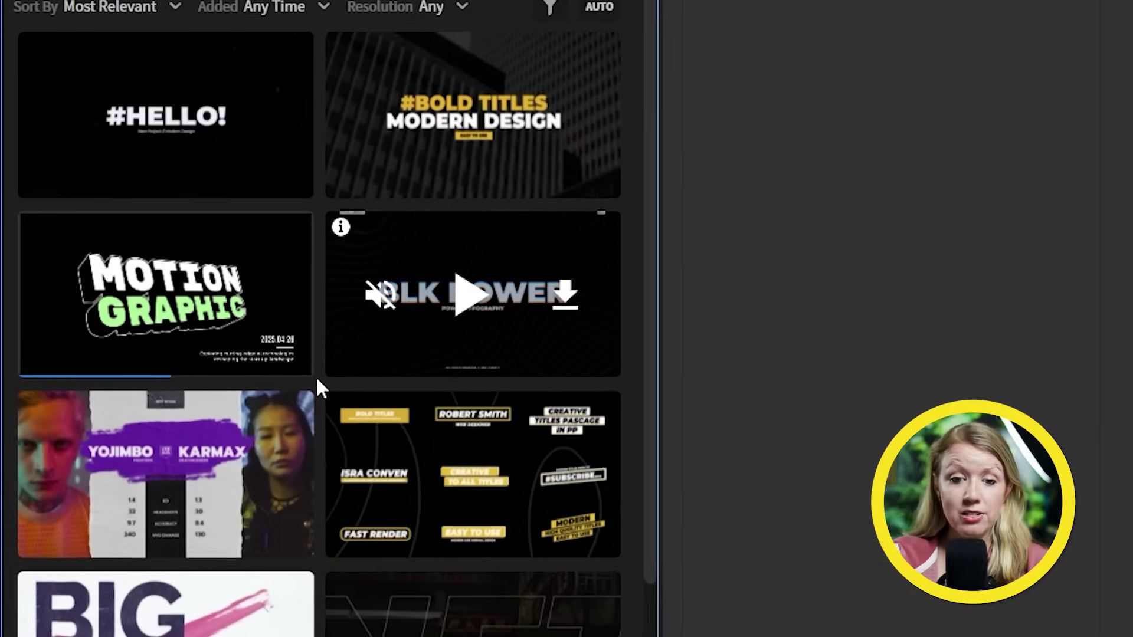
pyautogui.moveTo(255, 321)
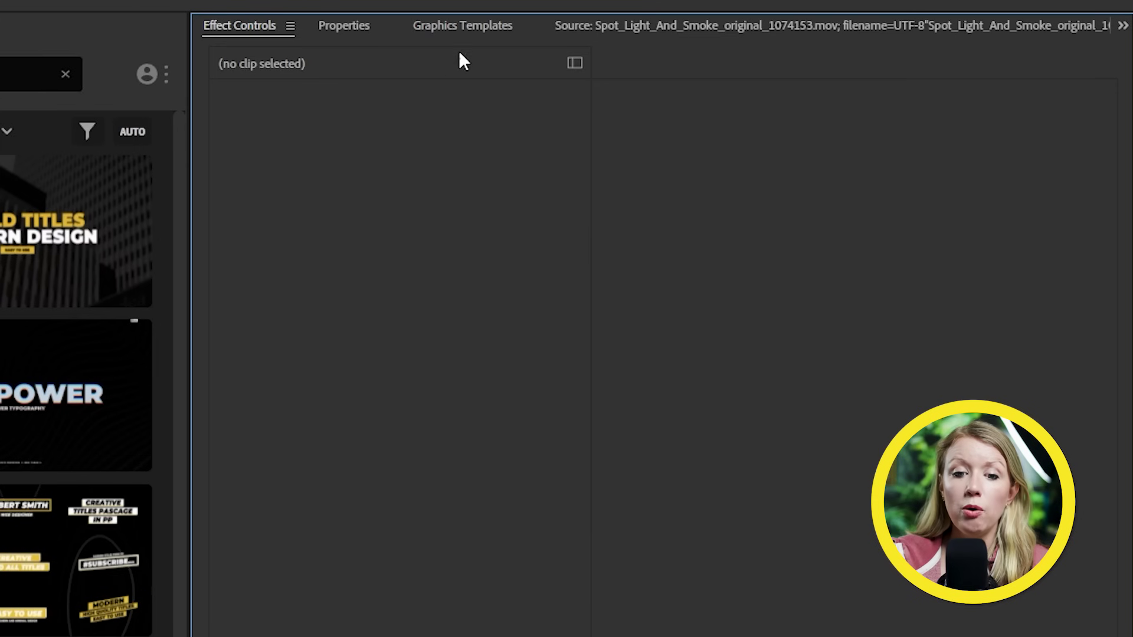
pyautogui.click(463, 25)
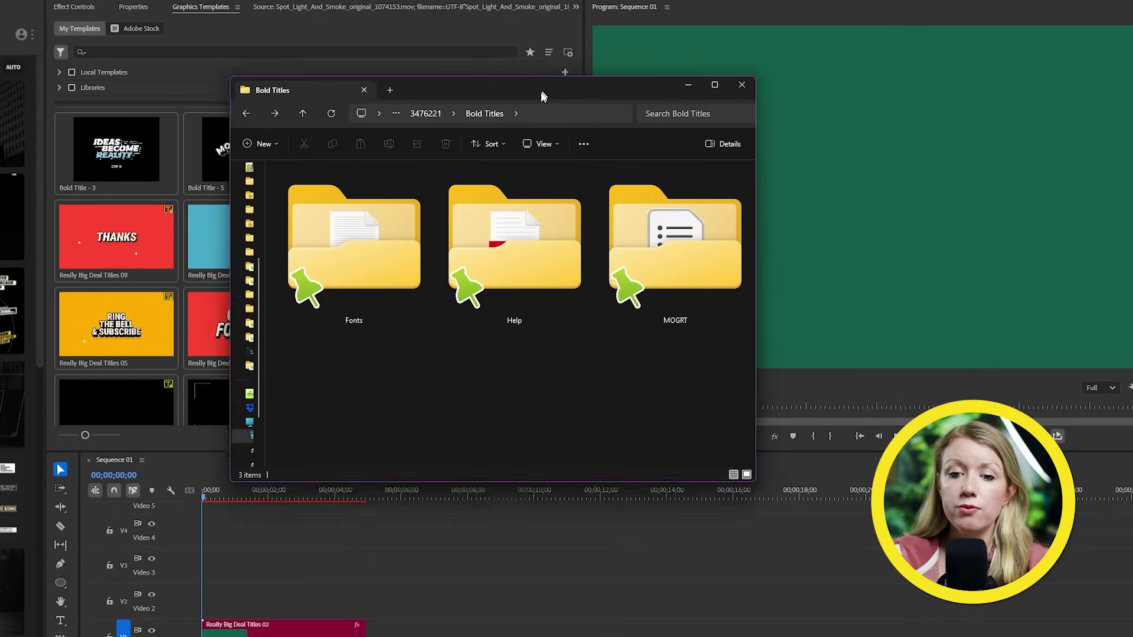
# Move the Bold Titles window into view, open its Fonts folder and select Font Link.txt
pyautogui.moveTo(541, 93); pyautogui.dragTo(518, 118)
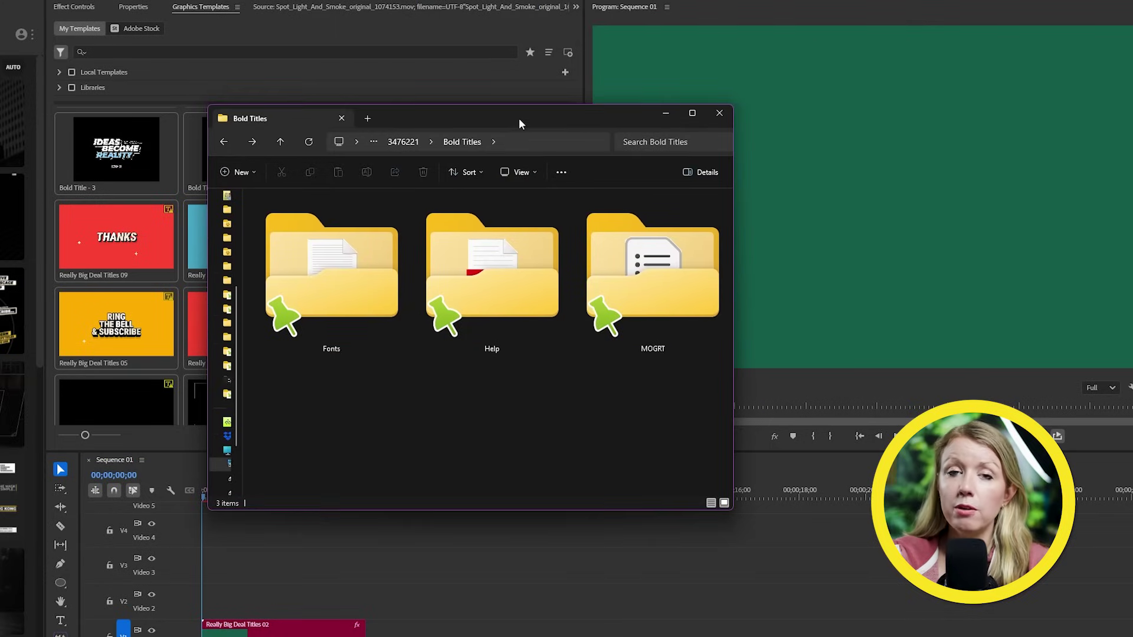
pyautogui.doubleClick(337, 316)
pyautogui.click(329, 262)
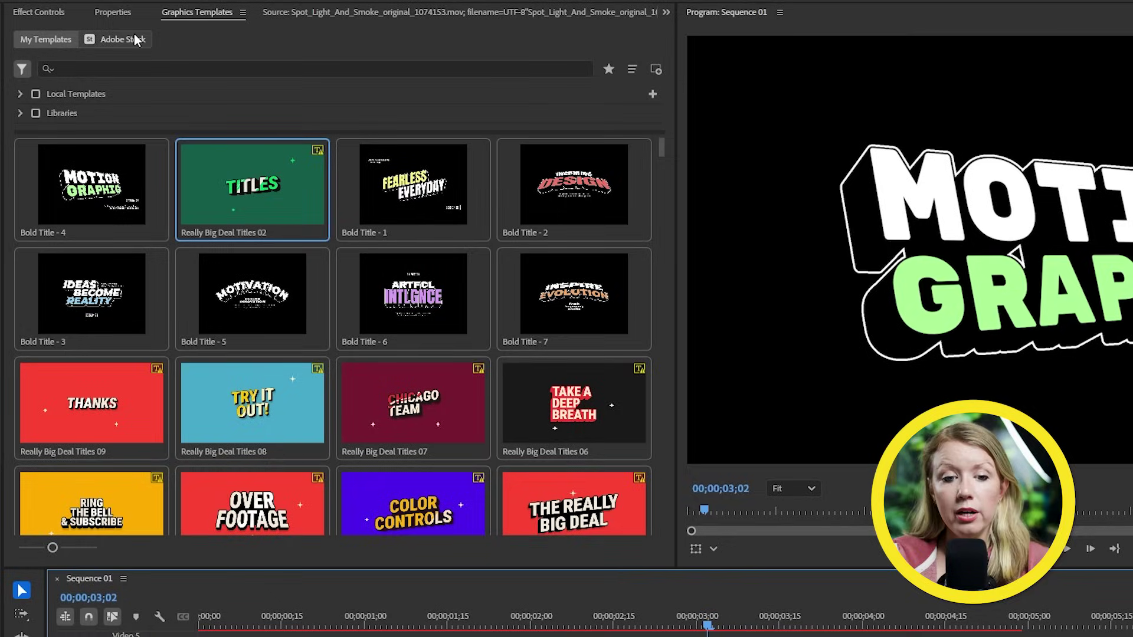
pyautogui.click(114, 12)
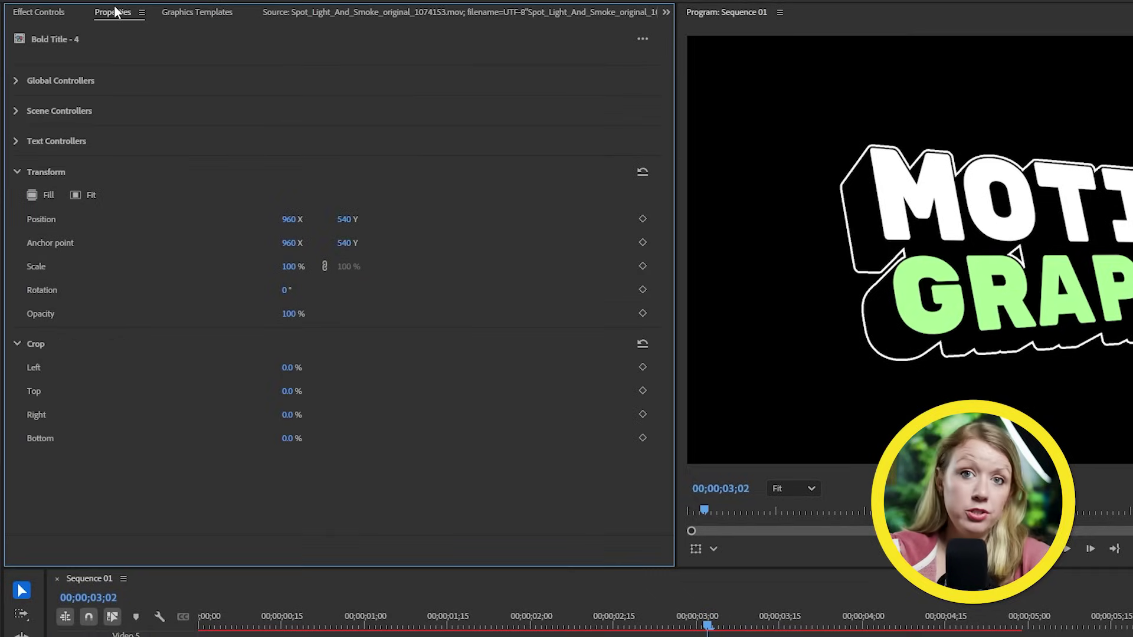
# Set the Bold Title text to Montserrat ExtraBold, recolour GAL yellow, and play it back
pyautogui.click(14, 140)
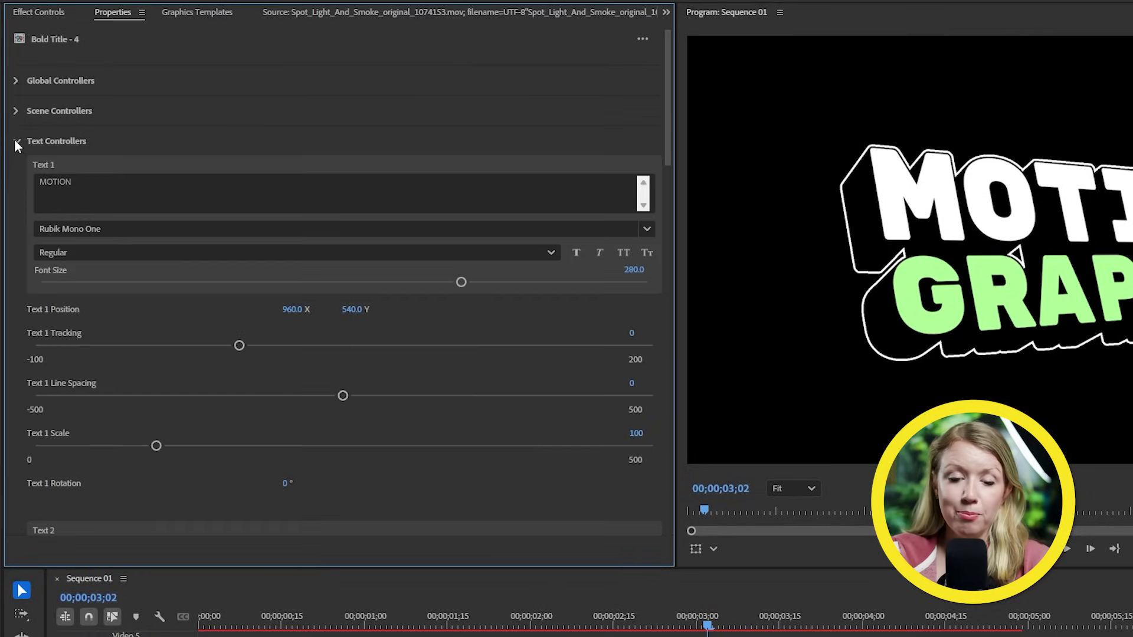
pyautogui.click(108, 231)
pyautogui.write('mont')
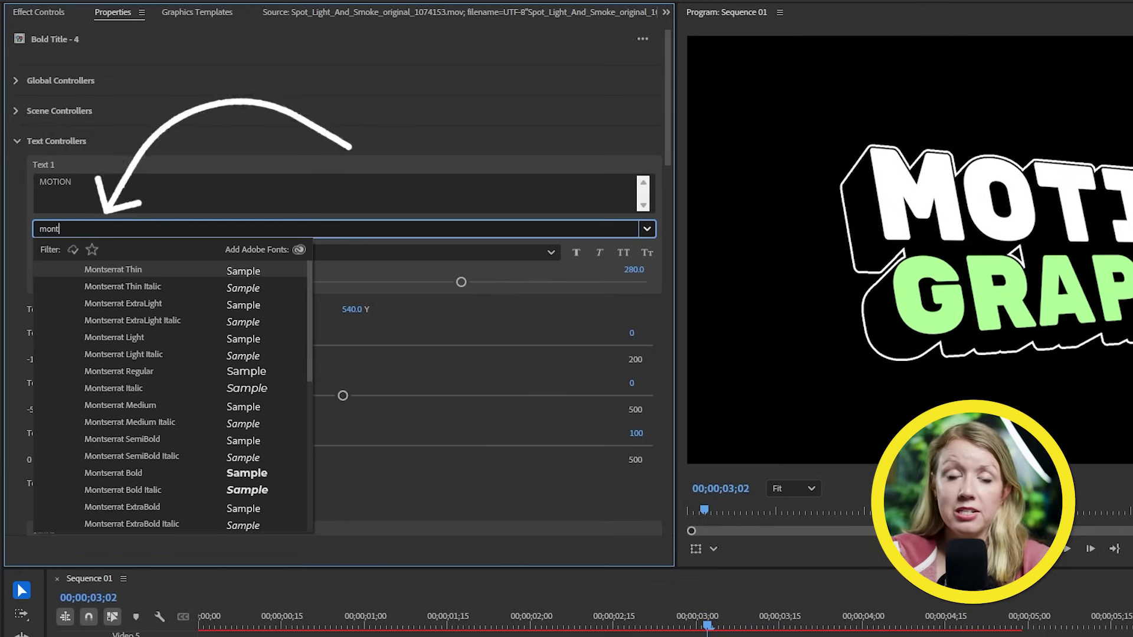
pyautogui.click(146, 511)
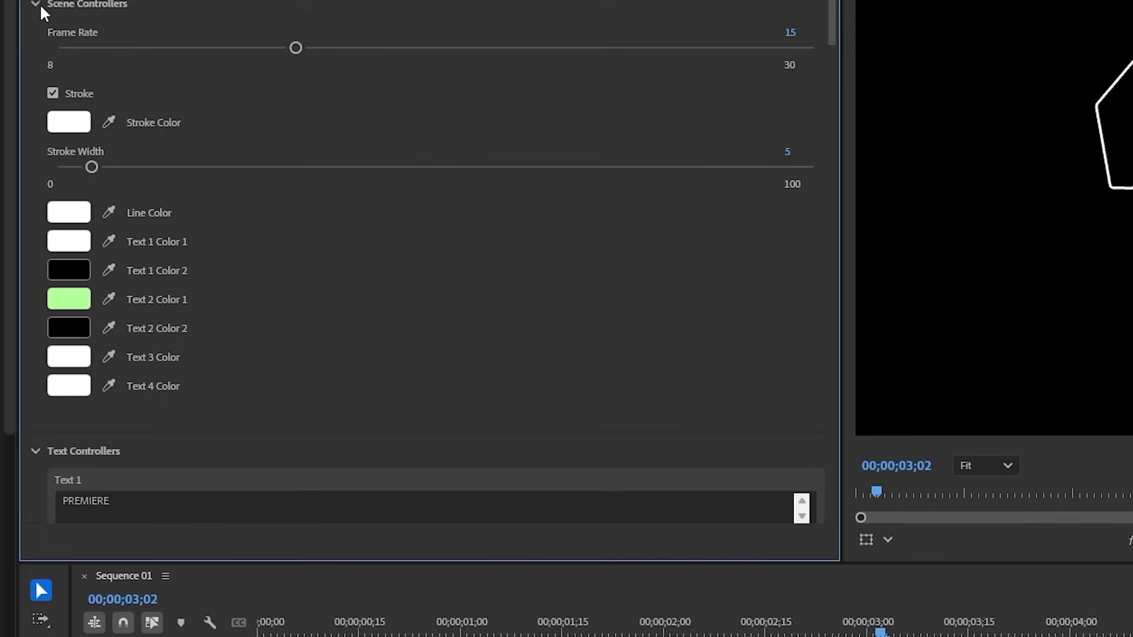
pyautogui.scroll(-2, 56, 207)
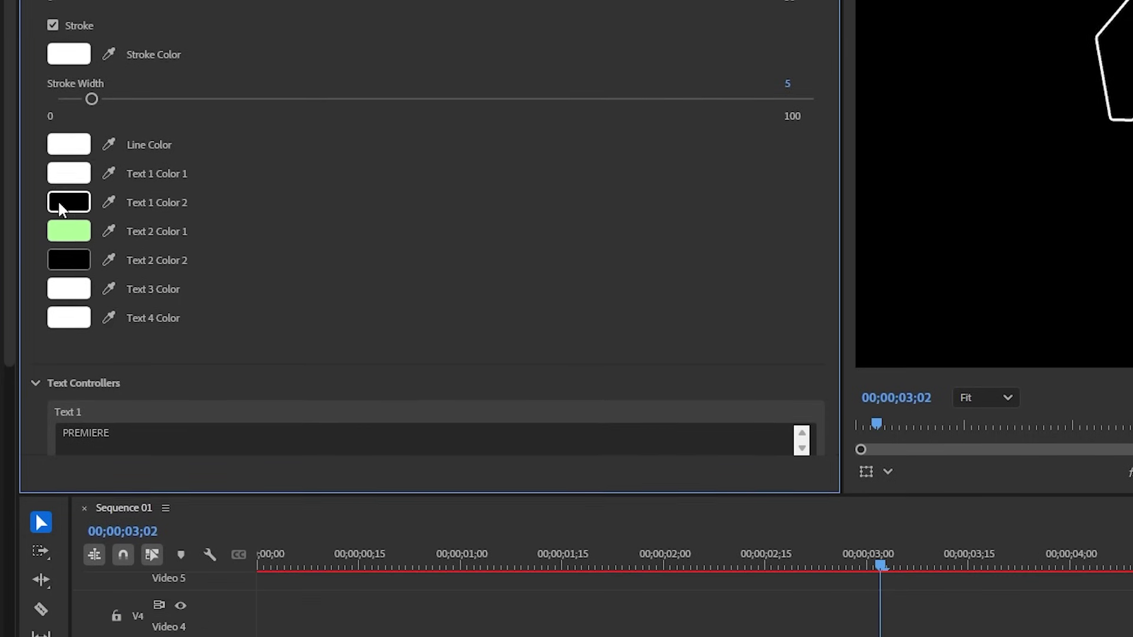
pyautogui.click(69, 228)
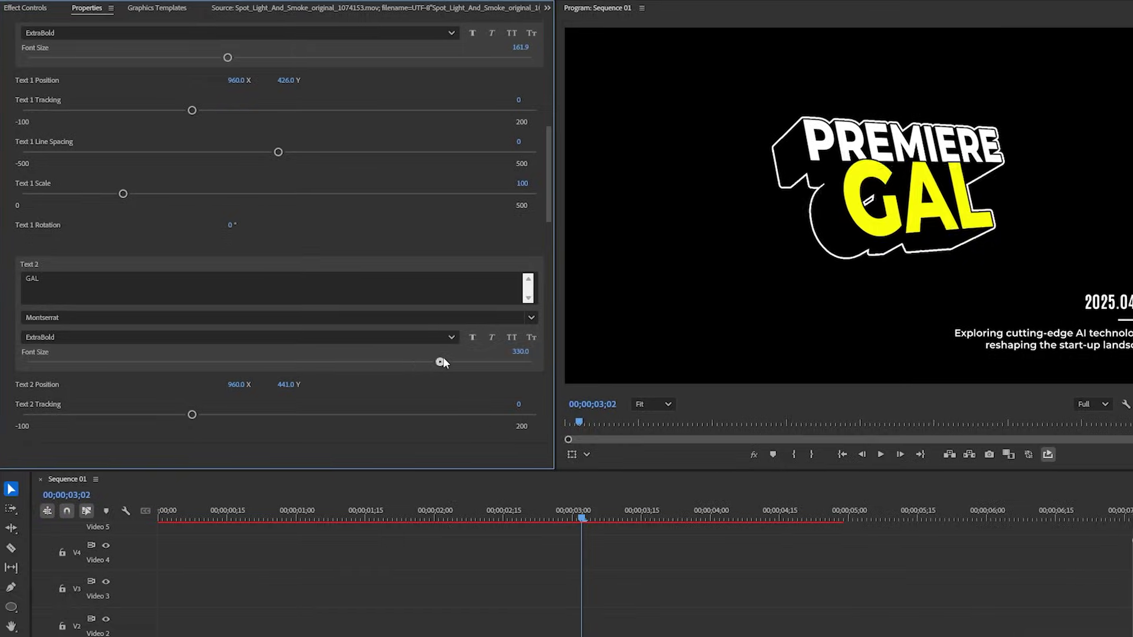
pyautogui.press('space')
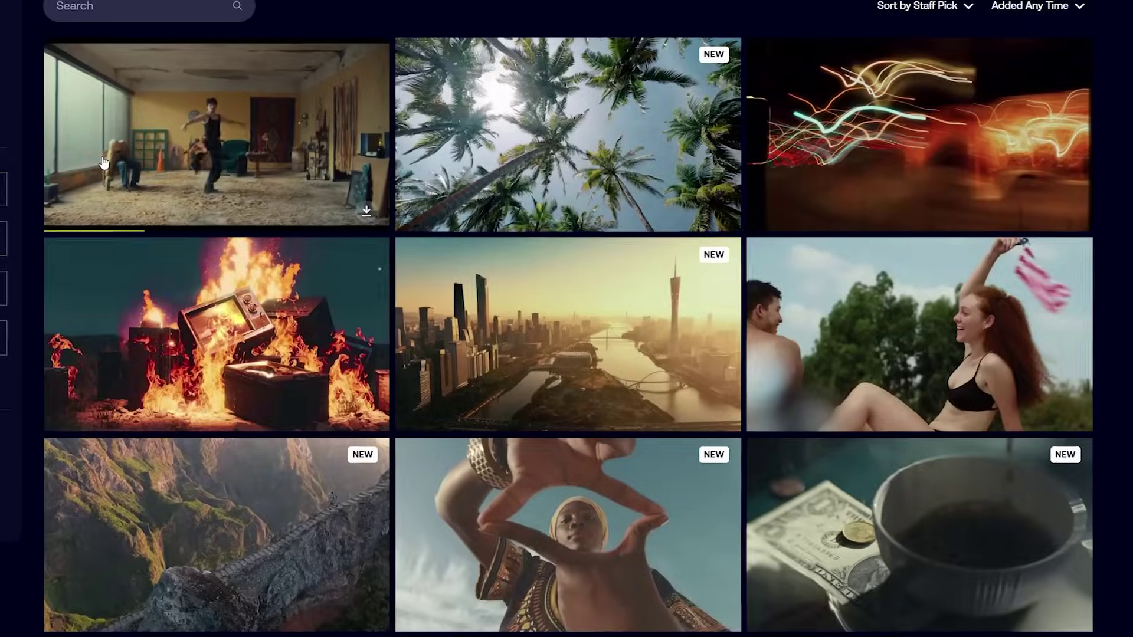
# Preview clips in the Motion Array stock video library grid
pyautogui.moveTo(186, 323)
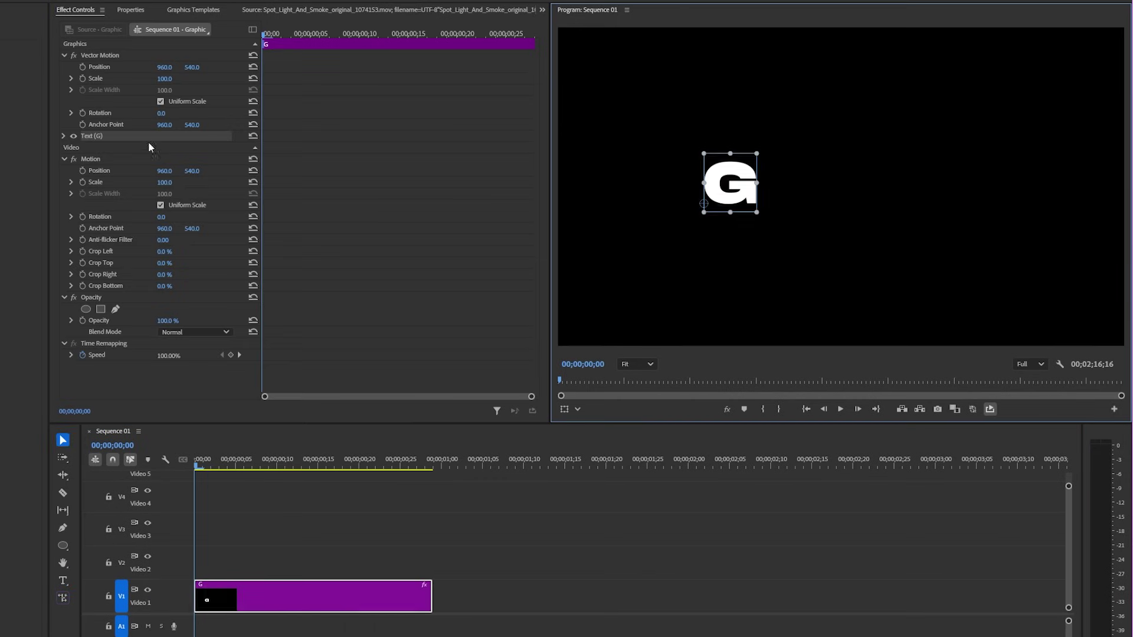
# Centre-align the G text and move it to the middle of the frame
pyautogui.click(62, 135)
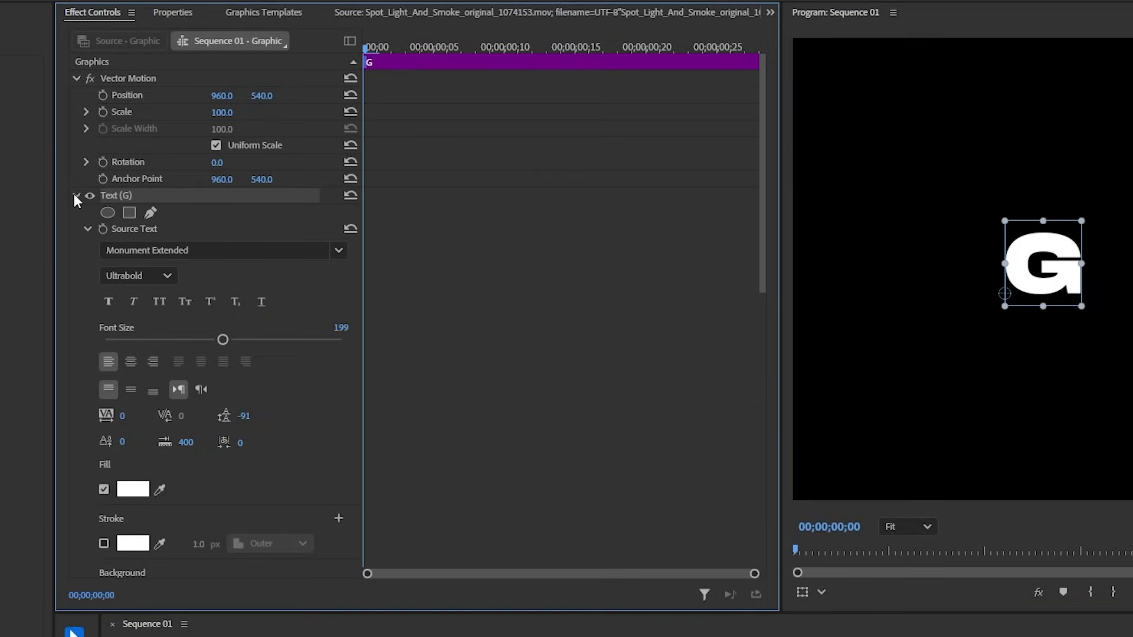
pyautogui.click(136, 364)
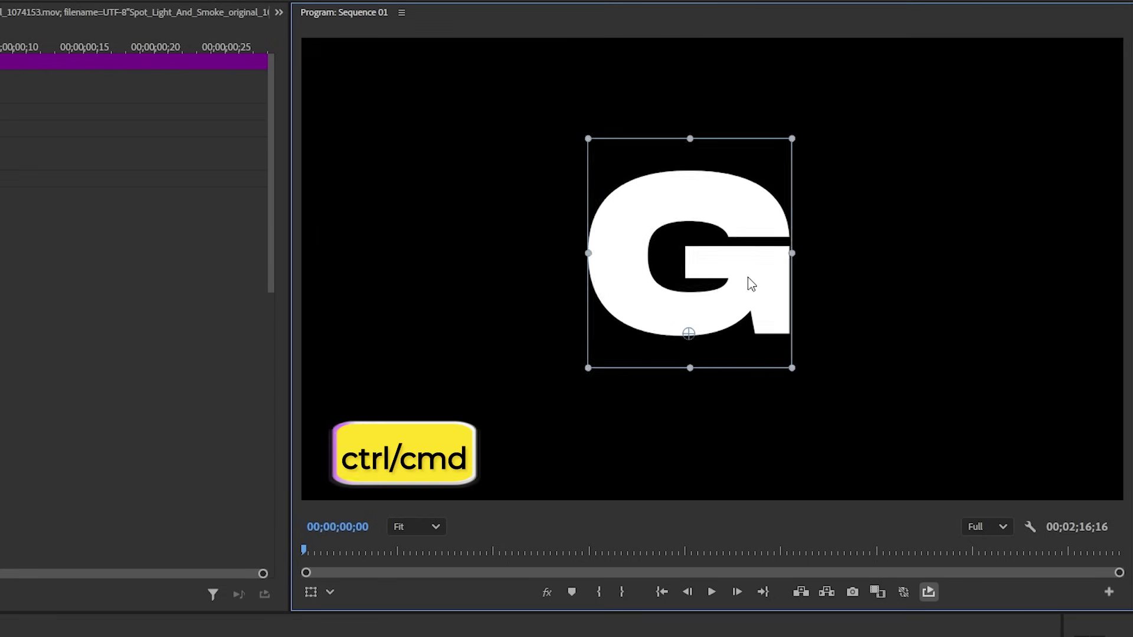
pyautogui.moveTo(751, 284); pyautogui.dragTo(780, 291)
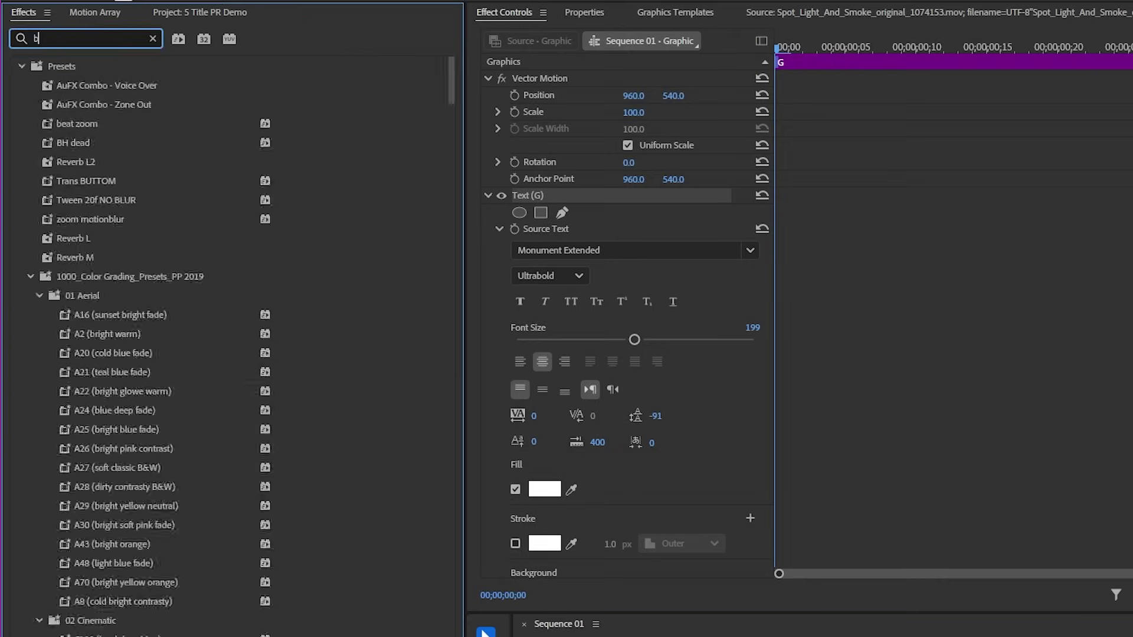
# Apply the Basic 3D effect to the G clip and test its swivel
pyautogui.write('basic')
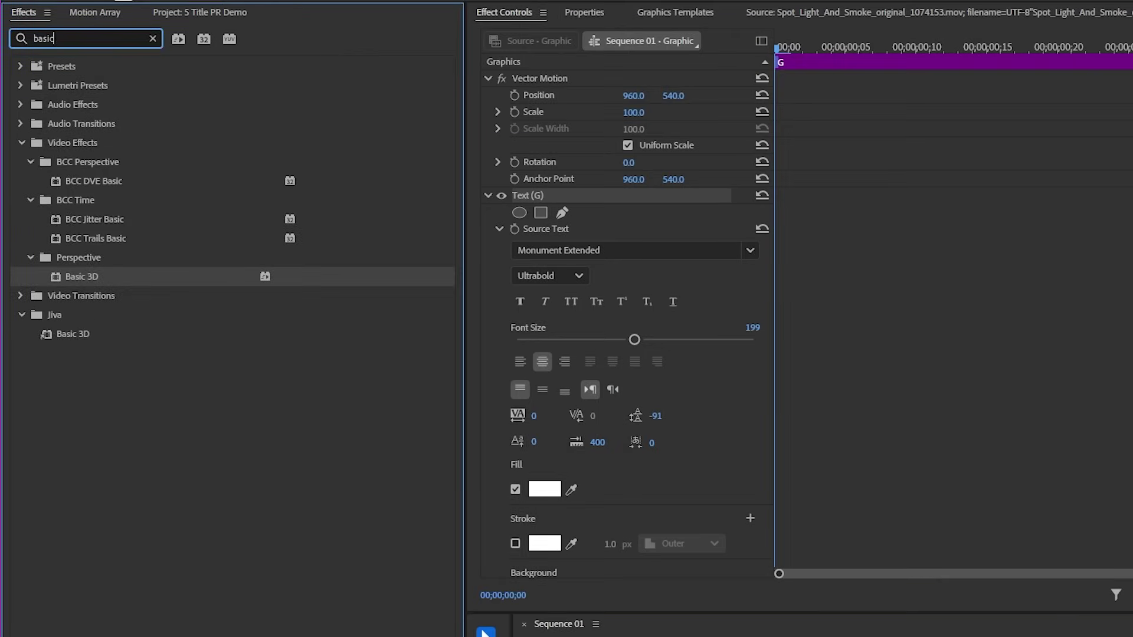
pyautogui.moveTo(135, 277); pyautogui.dragTo(548, 221)
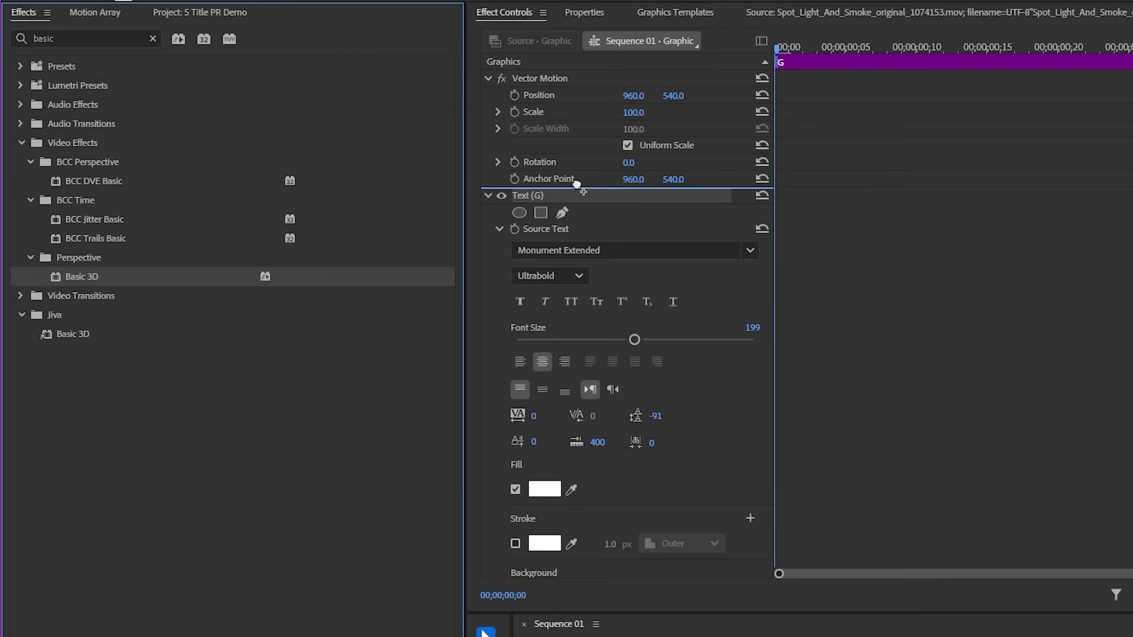
pyautogui.moveTo(576, 184); pyautogui.dragTo(577, 186)
pyautogui.moveTo(146, 210)
pyautogui.mouseDown()
pyautogui.moveTo(177, 209)
pyautogui.moveTo(152, 196)
pyautogui.mouseUp()
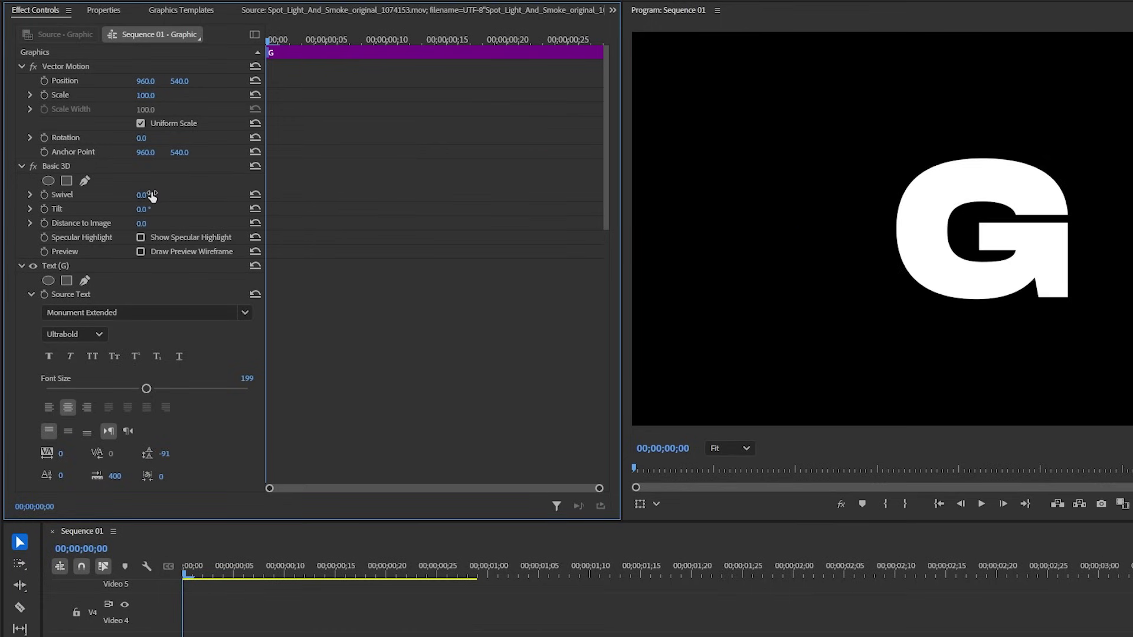
# Keyframe the G's Swivel at two points, turning from about -48° back to 0°
pyautogui.click(43, 194)
pyautogui.moveTo(268, 195); pyautogui.dragTo(511, 209)
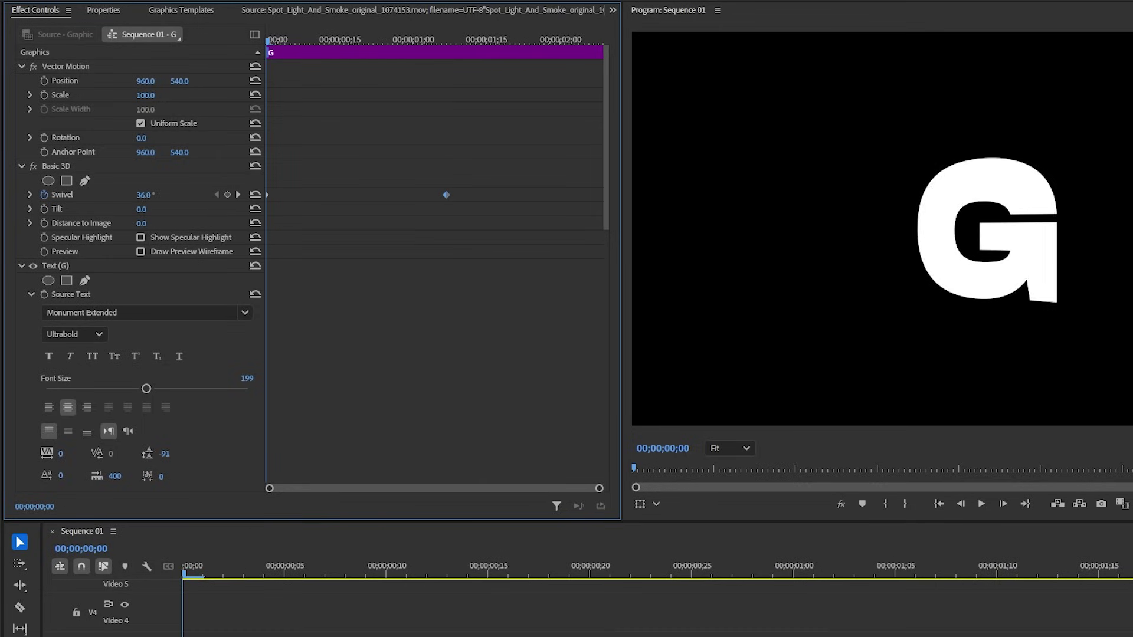
pyautogui.moveTo(146, 196); pyautogui.dragTo(177, 195)
pyautogui.press('space')
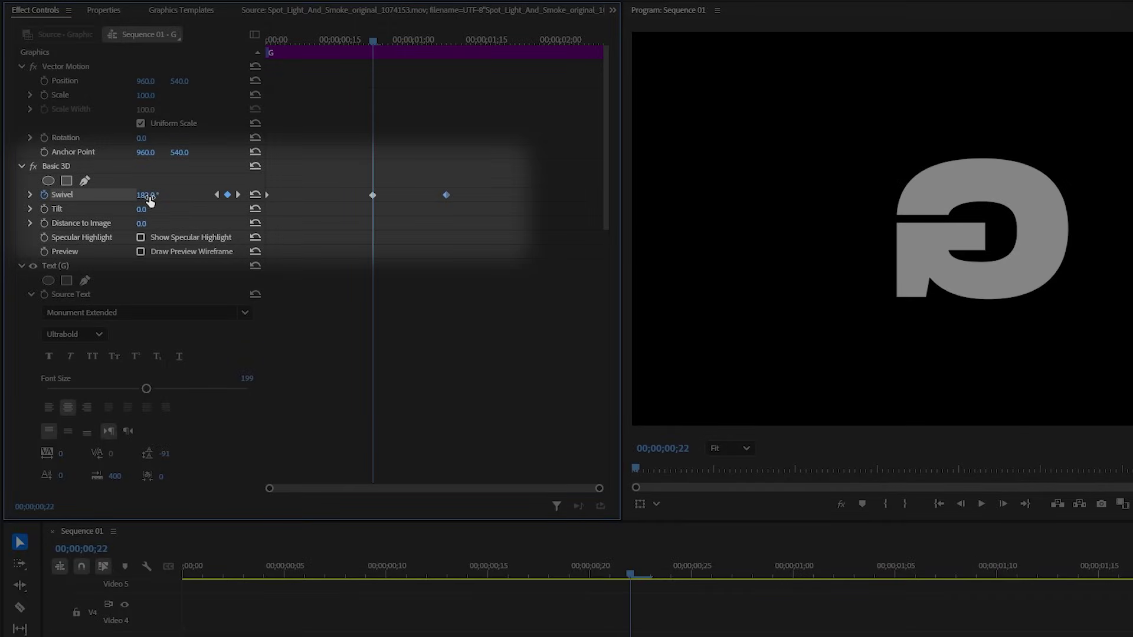
pyautogui.press('Return')
pyautogui.moveTo(151, 190); pyautogui.dragTo(154, 190)
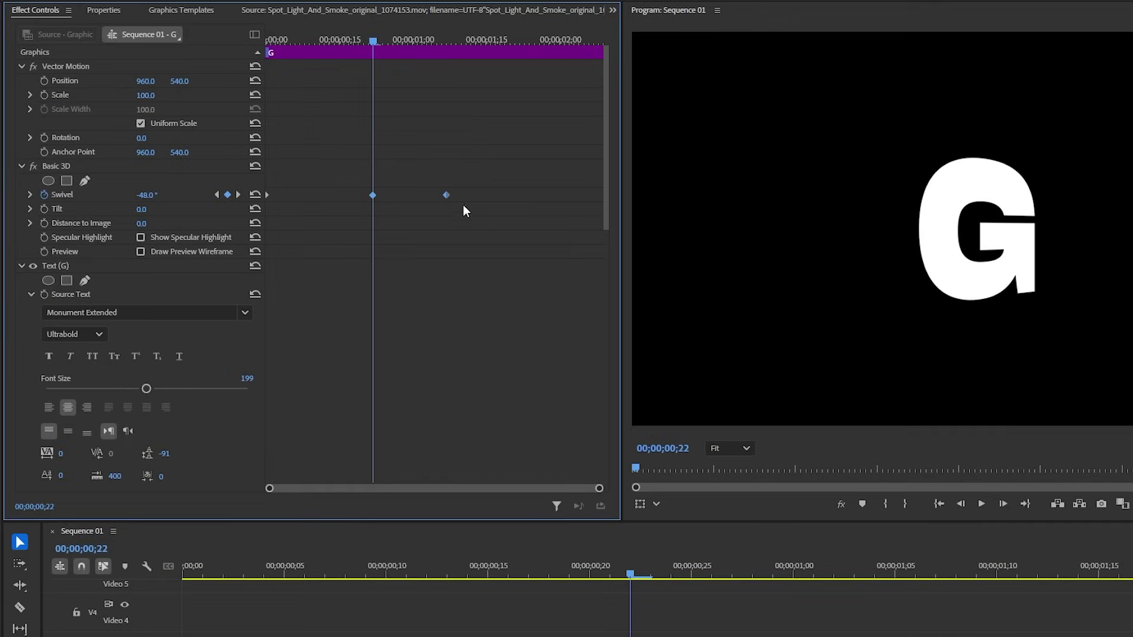
# Set the second Swivel keyframe to Auto Bezier and play back the turn
pyautogui.rightClick(446, 196)
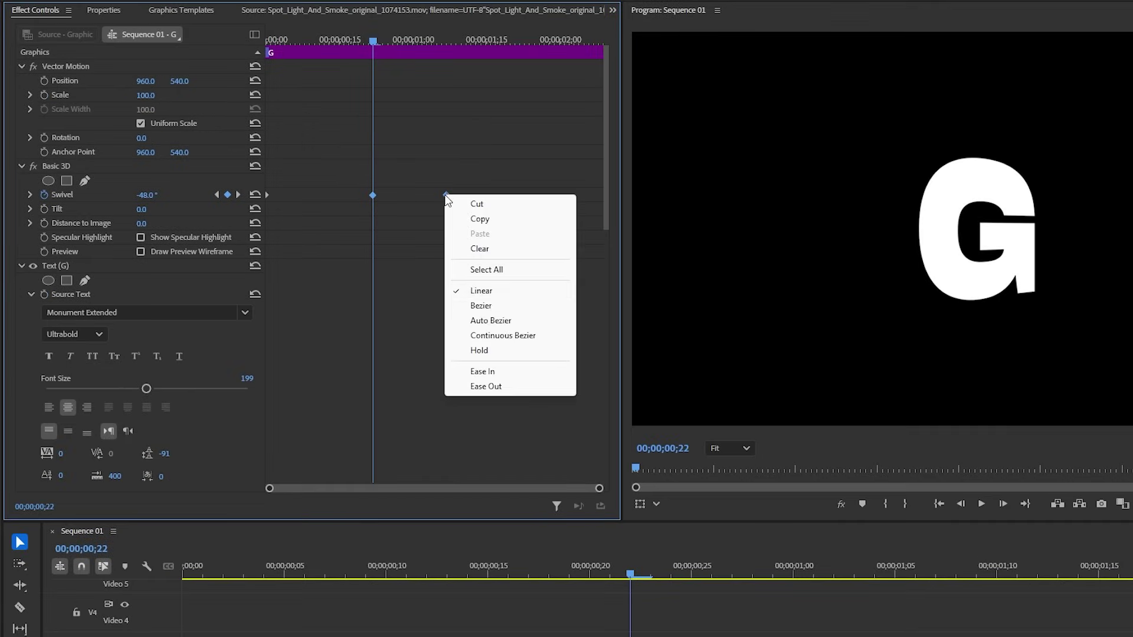
pyautogui.click(490, 321)
pyautogui.press('space')
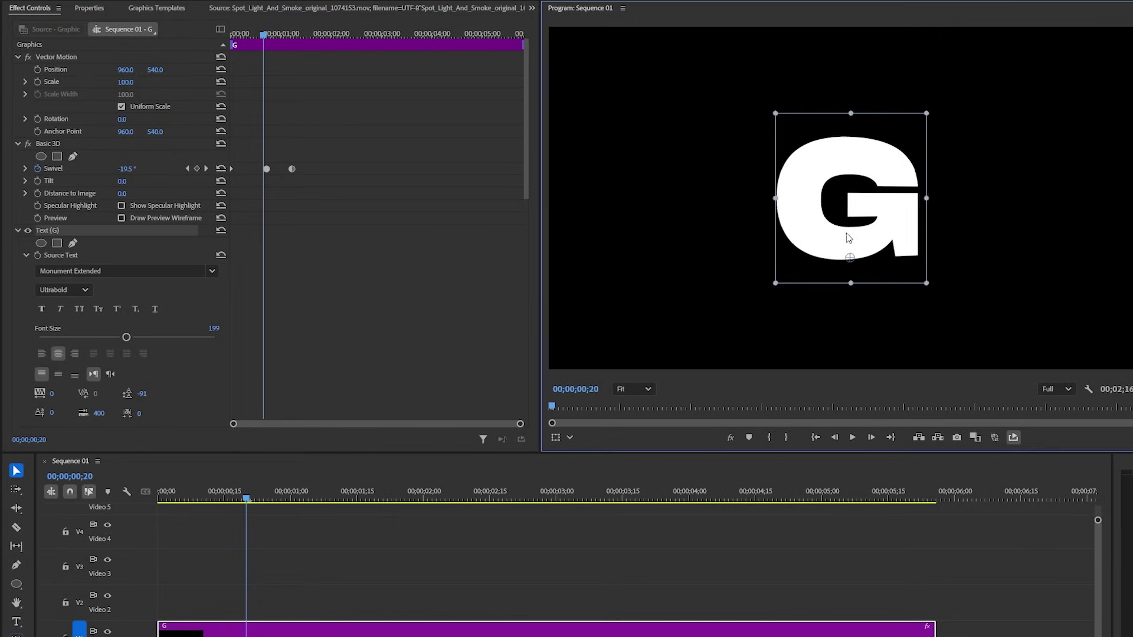
pyautogui.moveTo(848, 237); pyautogui.dragTo(702, 235)
# Preview the G swivel, then Alt-duplicate the G clip onto Video 2 as A
pyautogui.press('space')
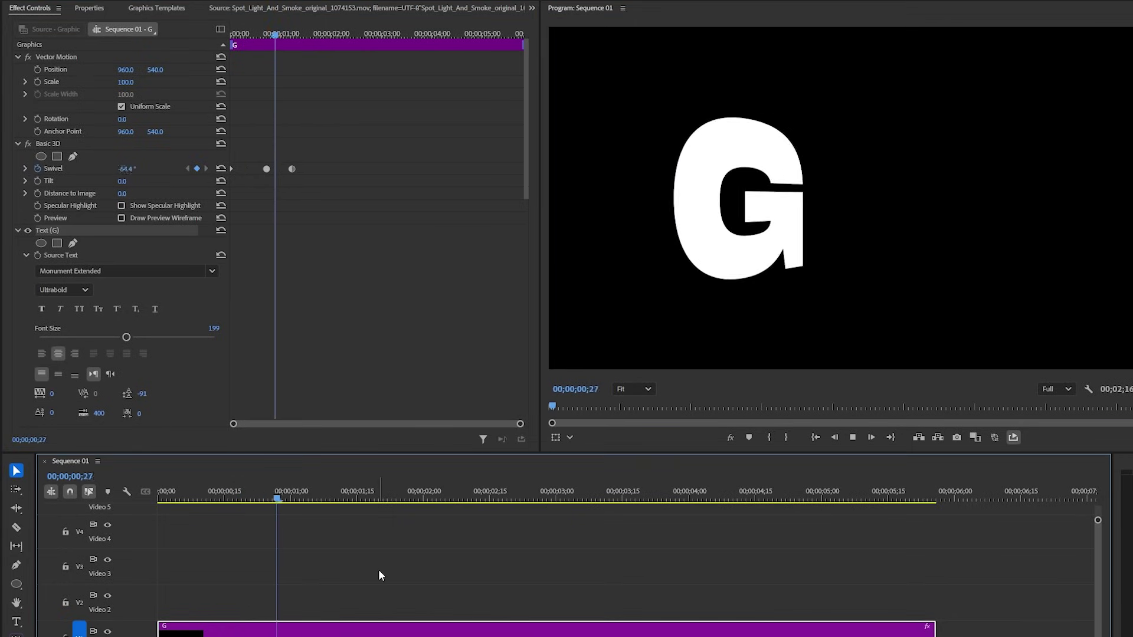
pyautogui.click(158, 499)
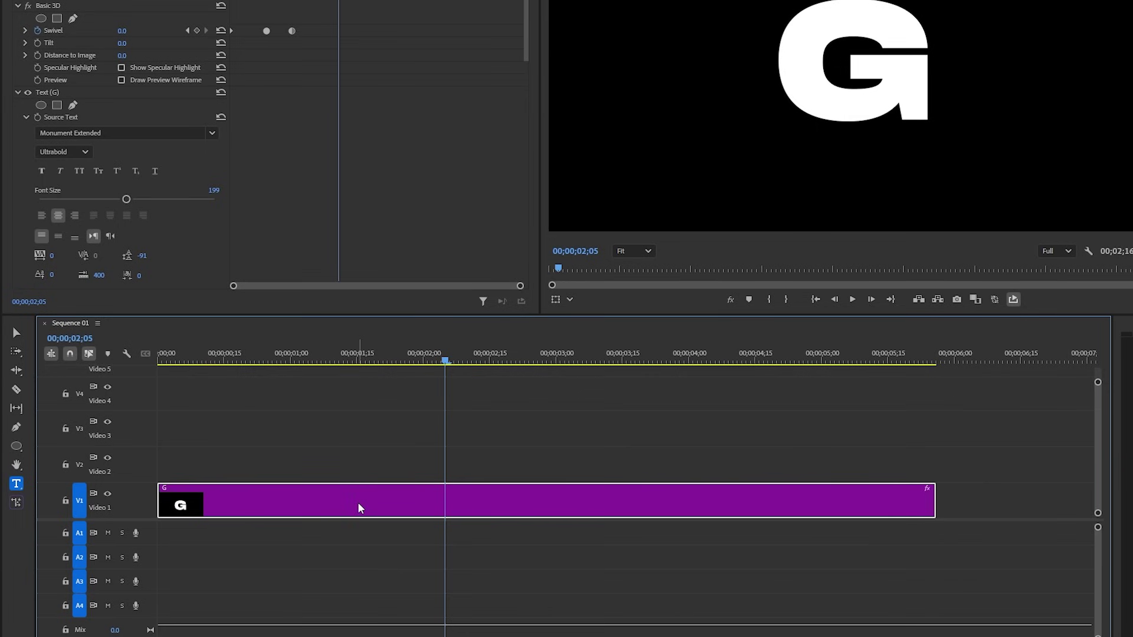
pyautogui.moveTo(319, 634); pyautogui.dragTo(338, 602)
pyautogui.moveTo(331, 459); pyautogui.dragTo(331, 457)
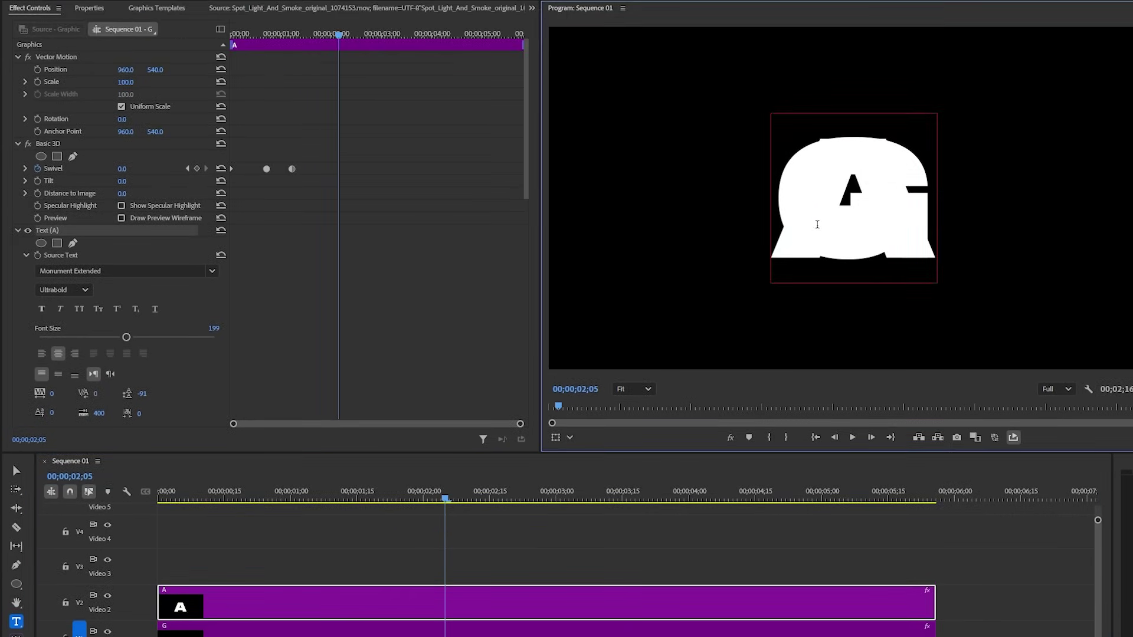
# Alt-duplicate the A clip onto Video 3 and retype it as L
pyautogui.moveTo(392, 604); pyautogui.dragTo(398, 568)
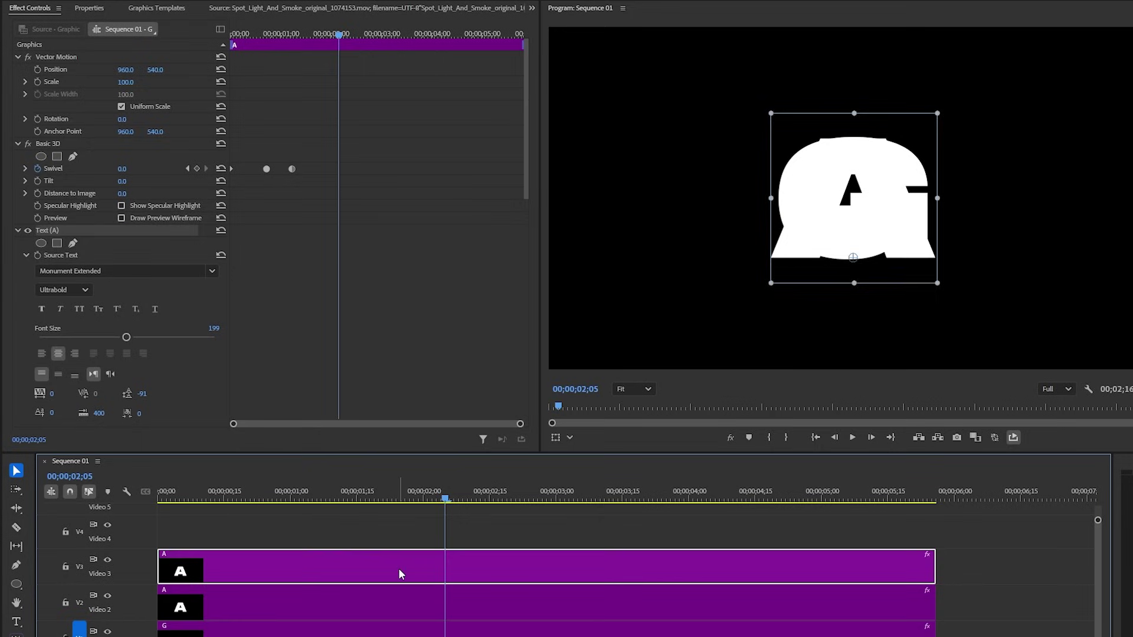
pyautogui.press('t')
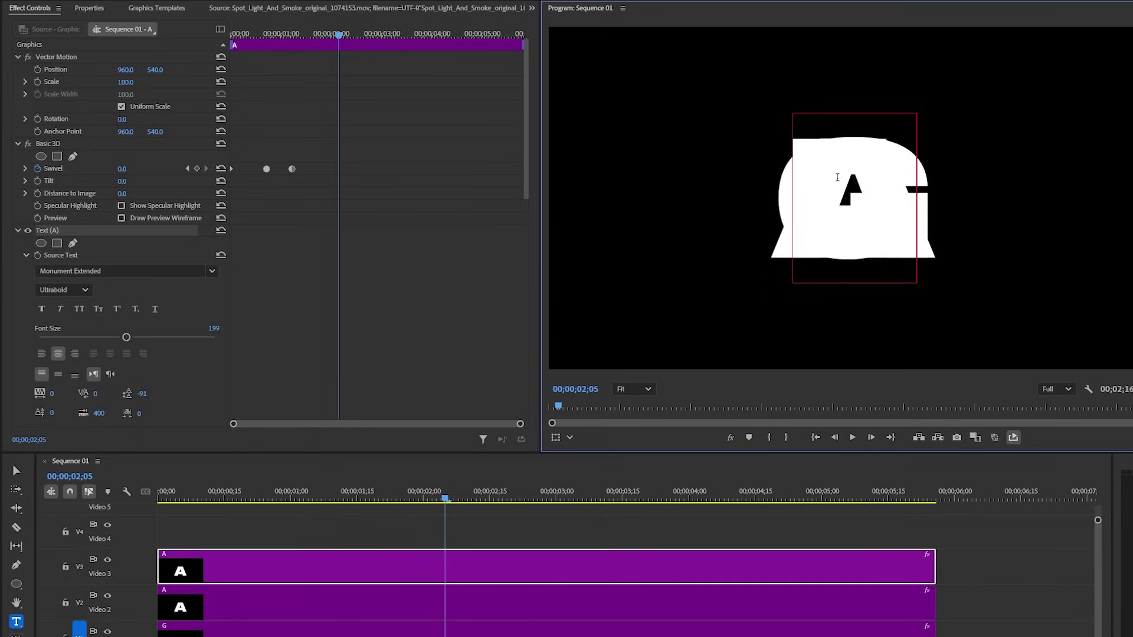
pyautogui.press('v')
pyautogui.click(399, 525)
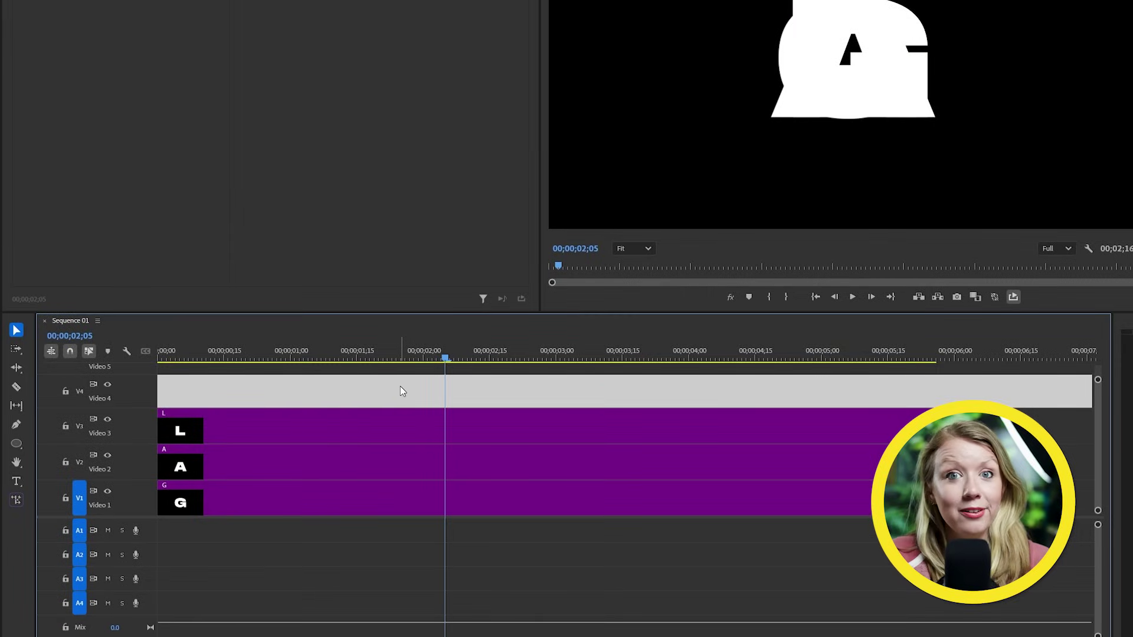
# Shift the G and L clips' Position X so the letters read GAL
pyautogui.click(344, 500)
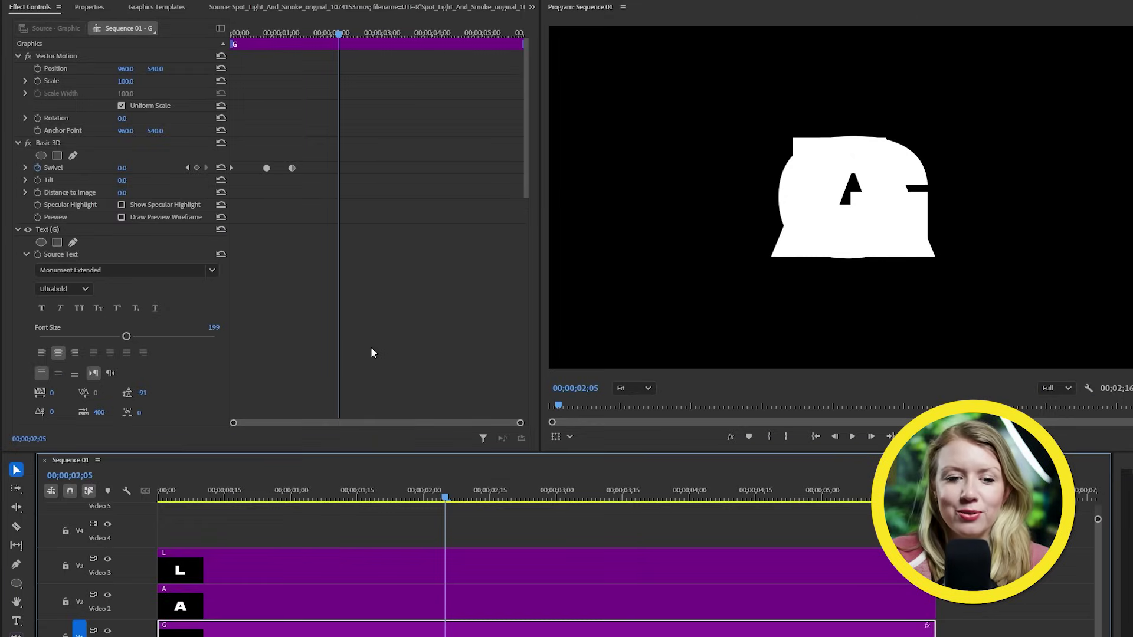
pyautogui.scroll(-10, 360, 322)
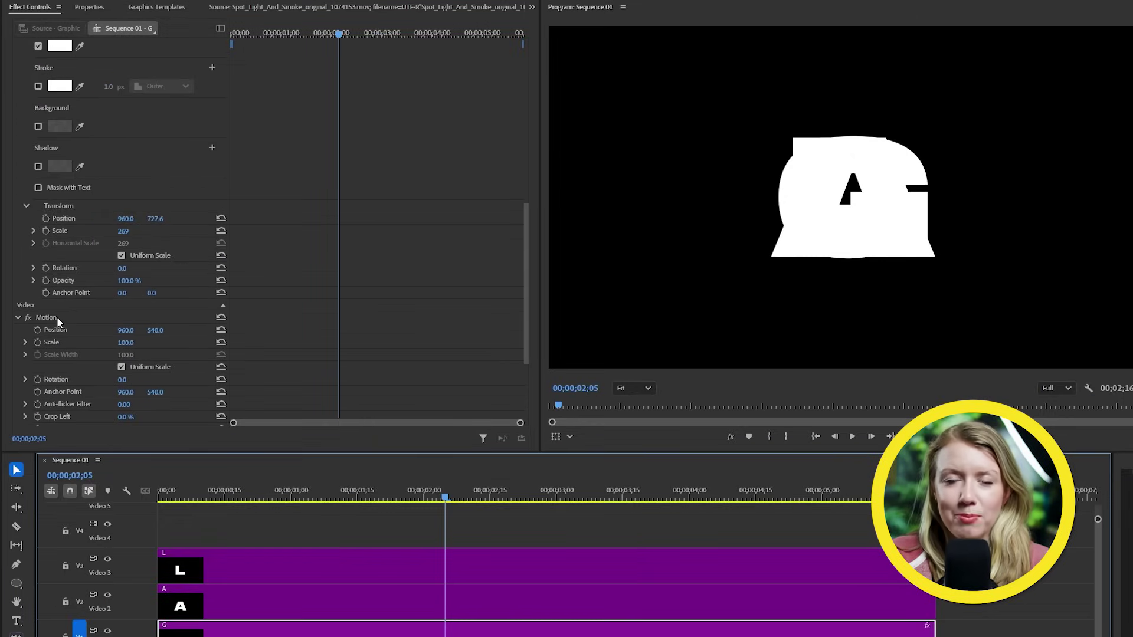
pyautogui.click(56, 319)
pyautogui.moveTo(125, 271); pyautogui.dragTo(106, 271)
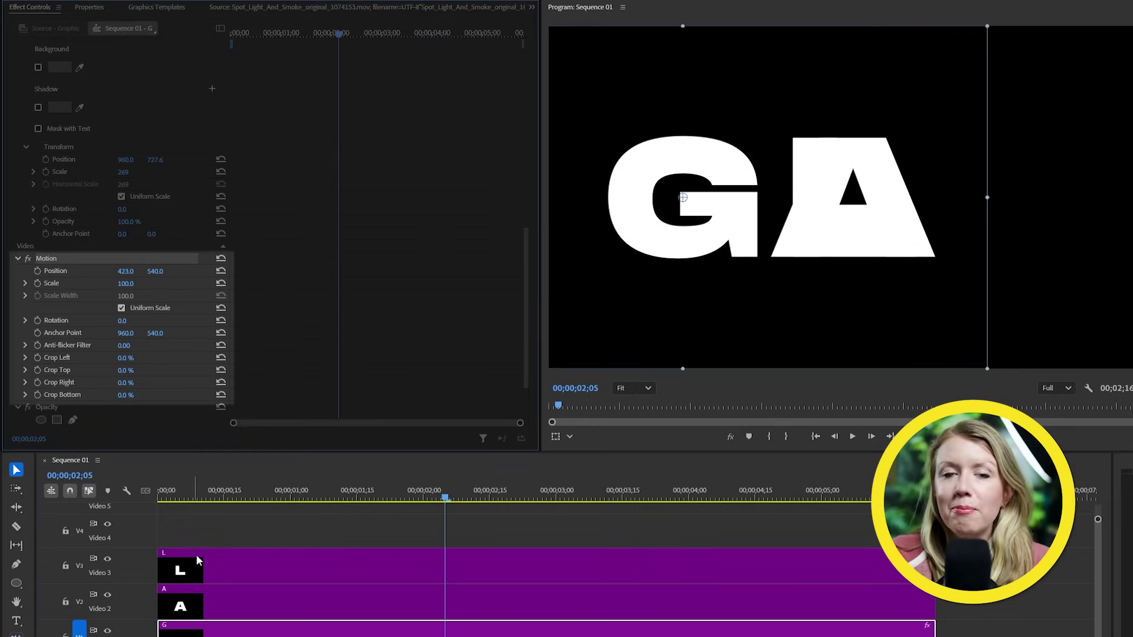
pyautogui.click(220, 571)
pyautogui.moveTo(519, 171); pyautogui.dragTo(528, 398)
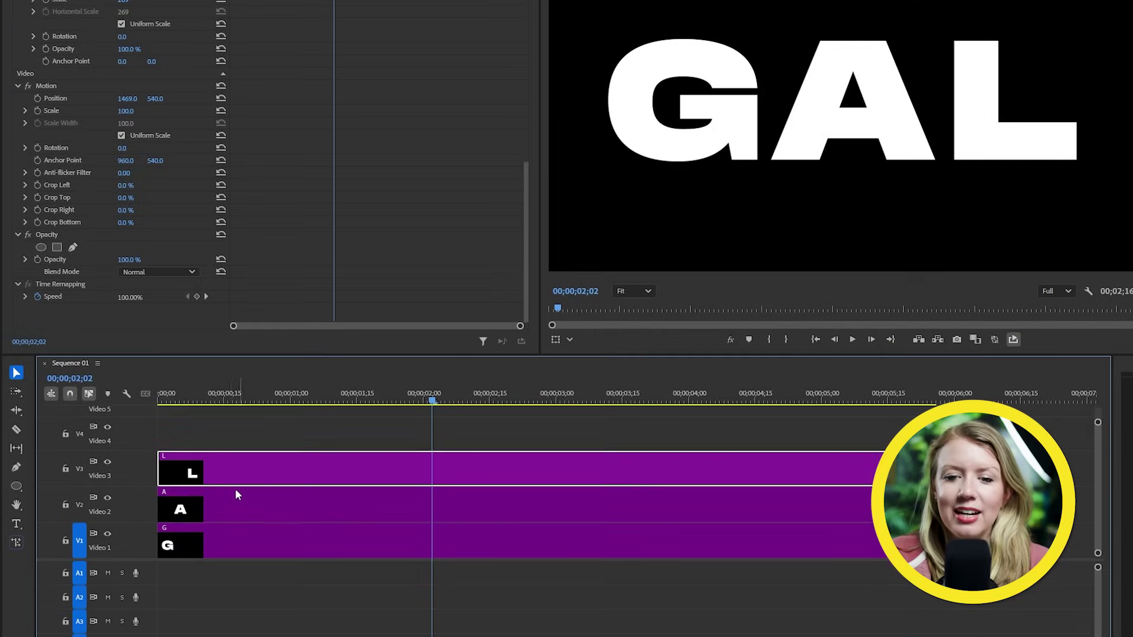
# Delay the A clip by 13 frames and start the L clip after it
pyautogui.click(236, 604)
pyautogui.moveTo(224, 604); pyautogui.dragTo(286, 605)
pyautogui.moveTo(285, 507); pyautogui.dragTo(286, 507)
pyautogui.moveTo(271, 469); pyautogui.dragTo(374, 466)
# Play the staggered GAL letter animation from the start of the sequence
pyautogui.press('Home')
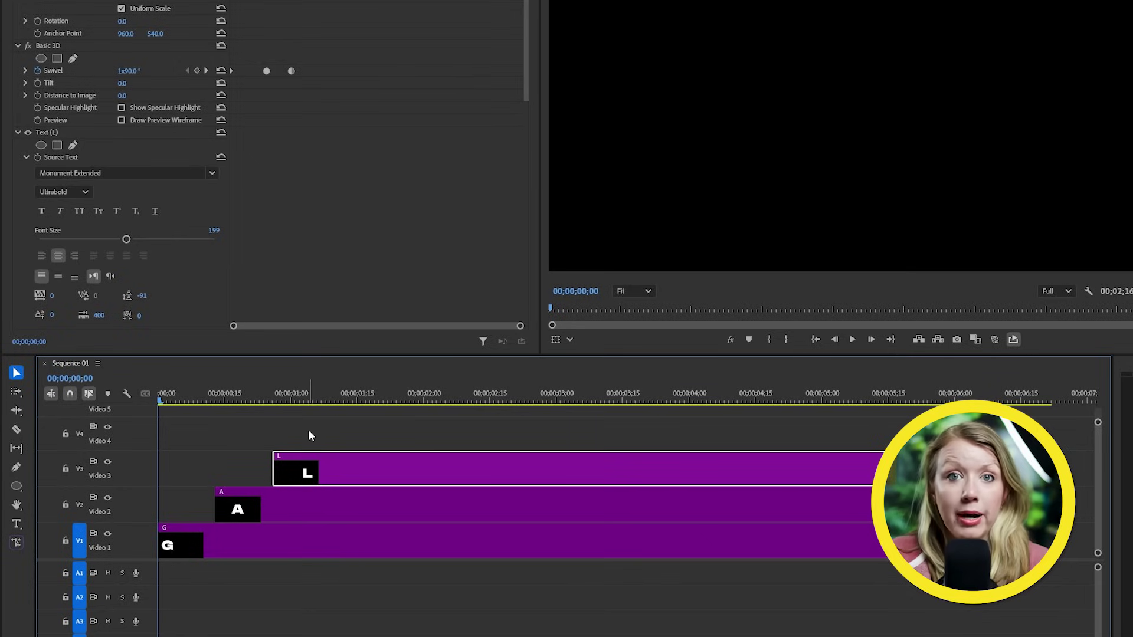
pyautogui.press('space')
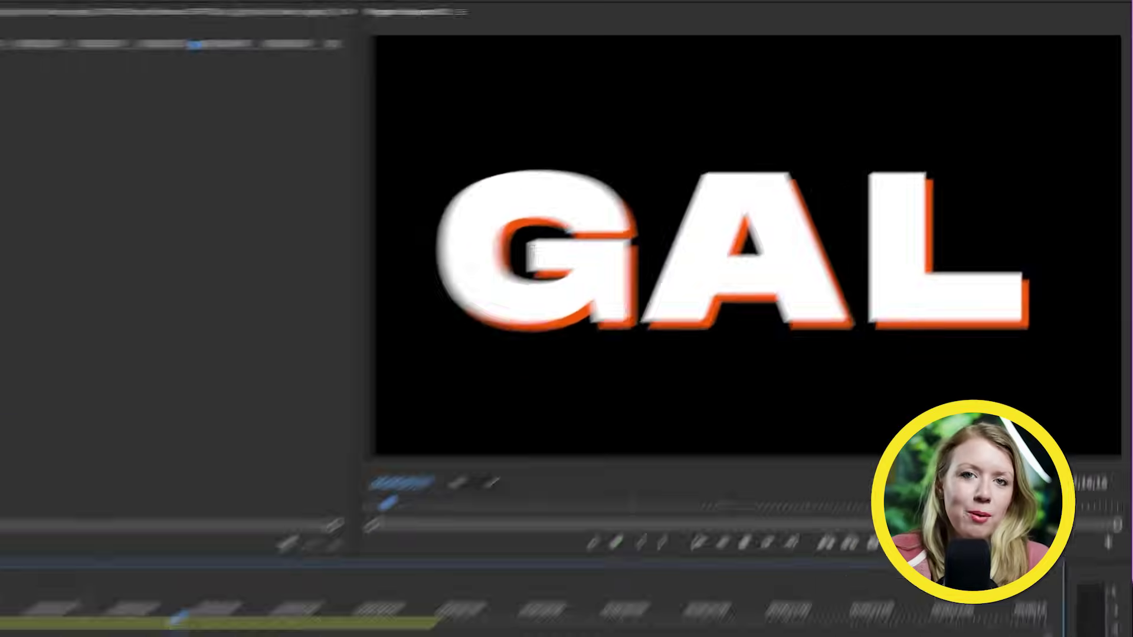
pyautogui.press('space')
# Scrub through the L clip's Drop Shadow Distance animation
pyautogui.click(299, 543)
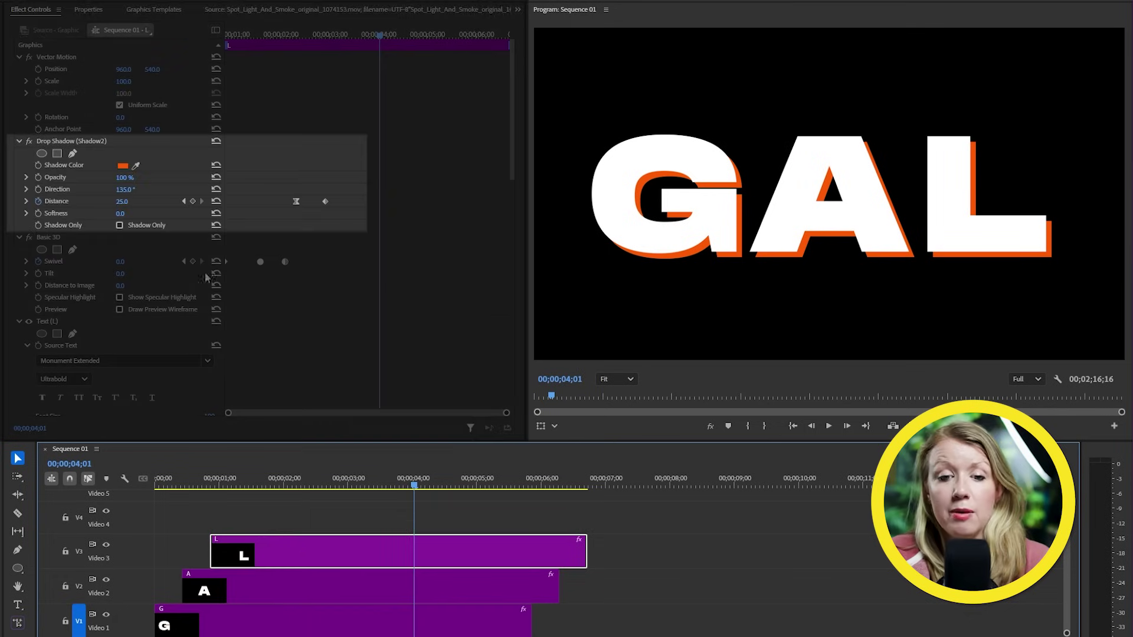
pyautogui.click(104, 136)
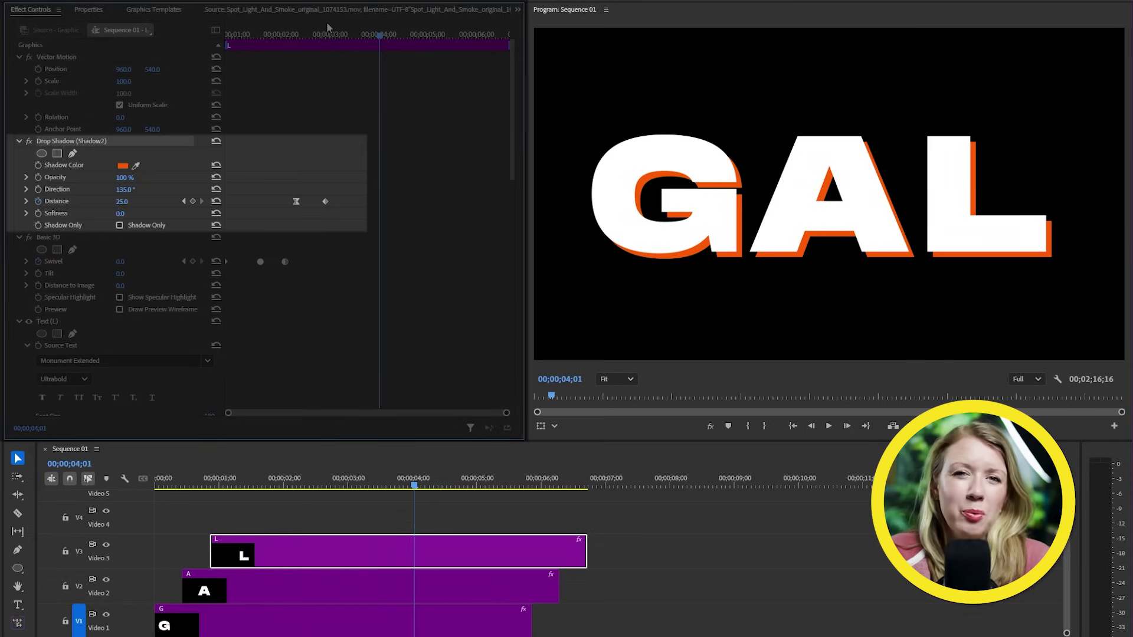
pyautogui.moveTo(298, 28); pyautogui.dragTo(334, 34)
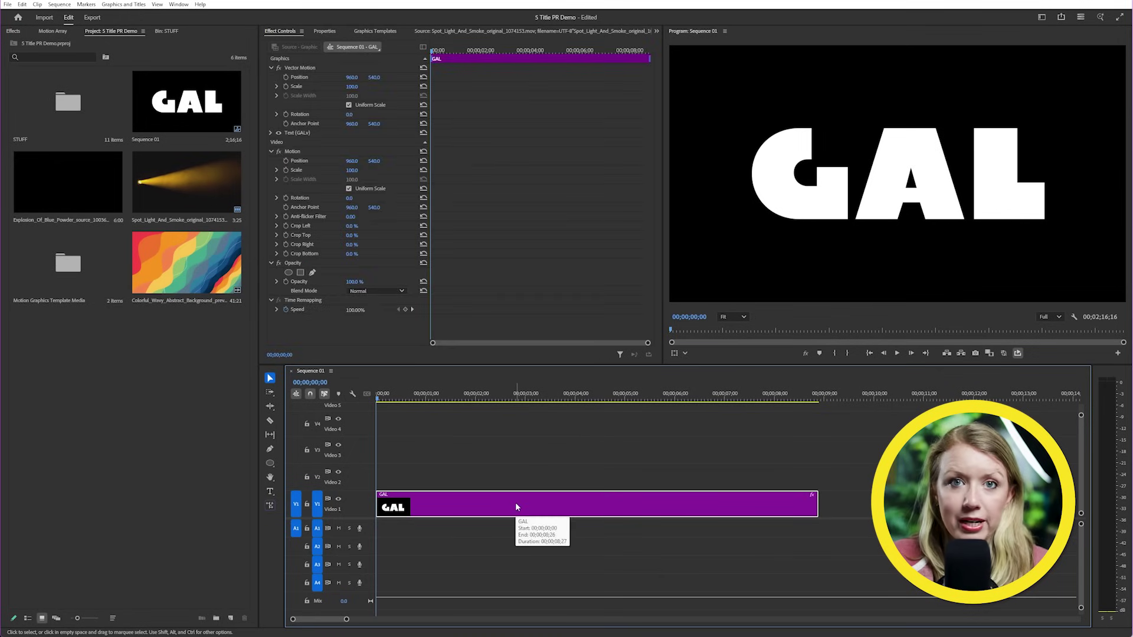
# Move GAL to Video 2 and place the Colorful Wavy Abstract Background on Video 1
pyautogui.moveTo(501, 398); pyautogui.dragTo(565, 398)
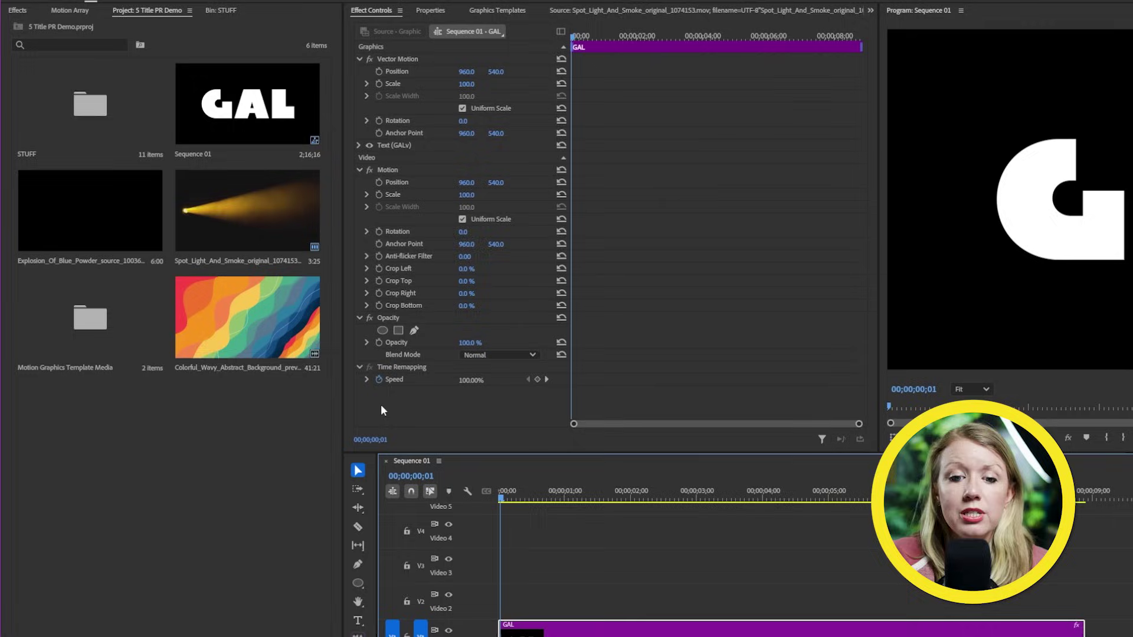
pyautogui.doubleClick(203, 262)
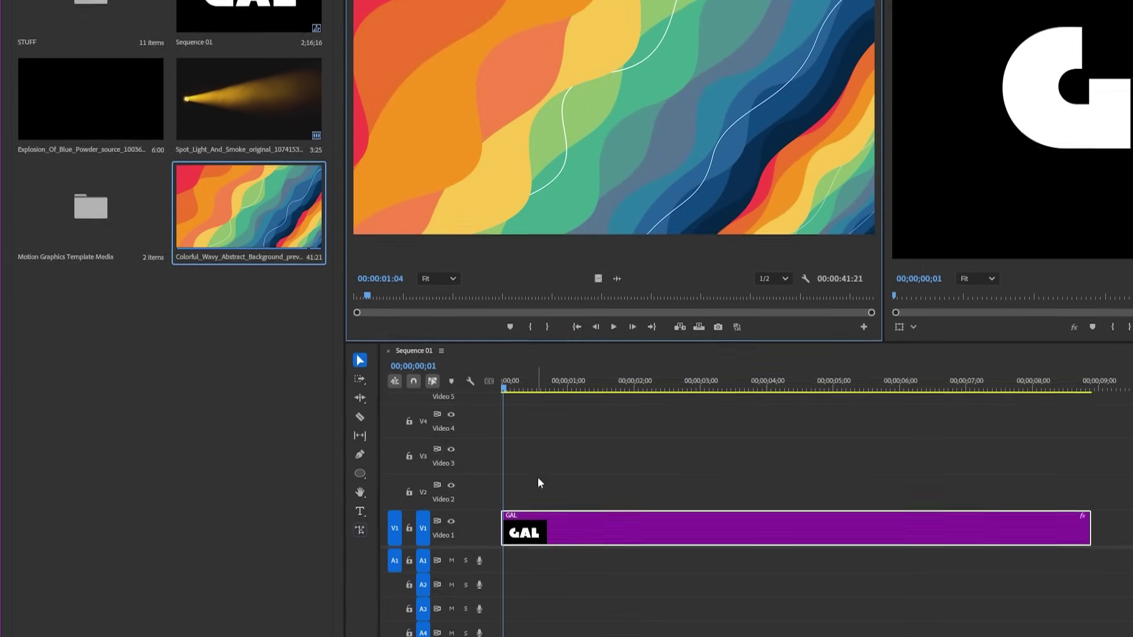
pyautogui.moveTo(539, 631); pyautogui.dragTo(538, 605)
pyautogui.moveTo(599, 264); pyautogui.dragTo(551, 513)
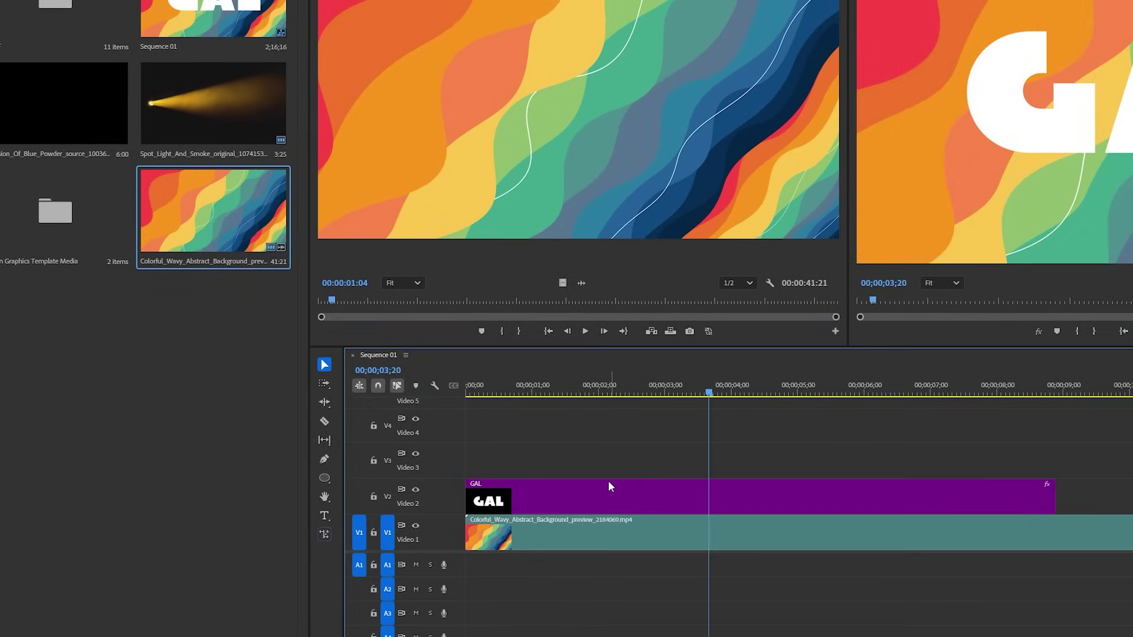
# Turn the GAL clip into an adjustment layer
pyautogui.click(629, 485)
pyautogui.rightClick(629, 484)
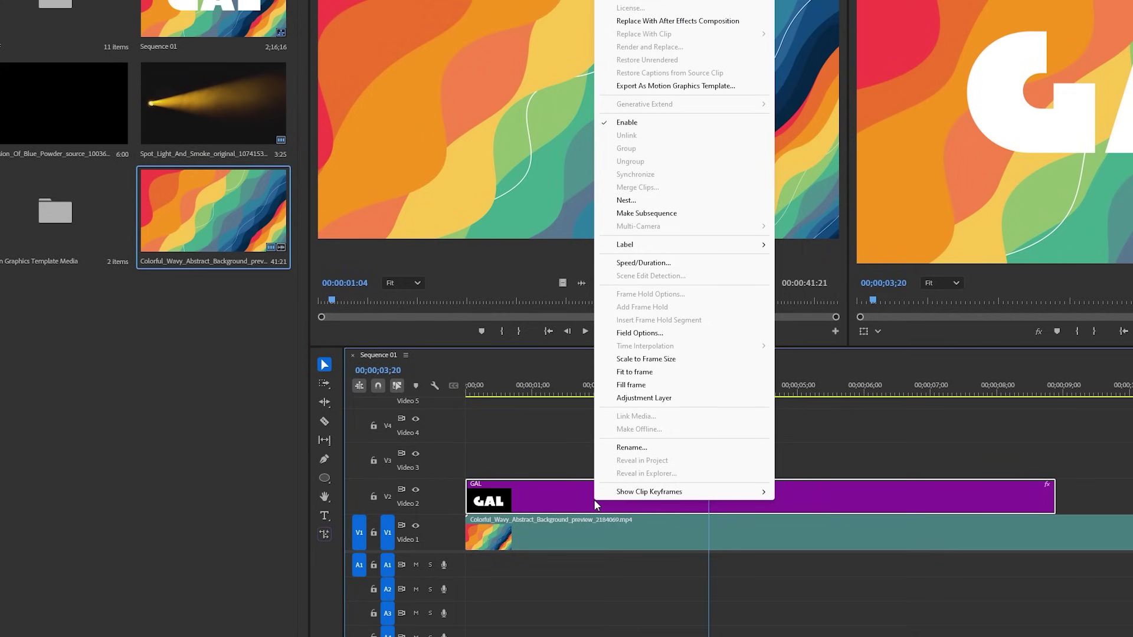
pyautogui.click(657, 399)
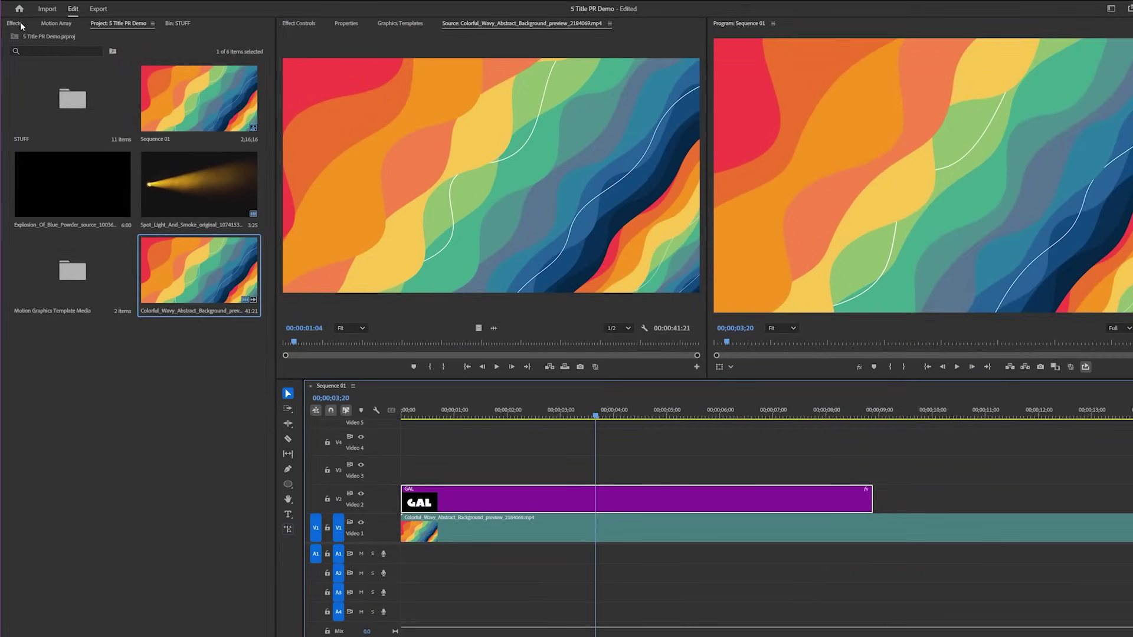
# Apply Gaussian Blur to the GAL clip and raise its Blurriness
pyautogui.click(21, 25)
pyautogui.click(53, 36)
pyautogui.write('gauss')
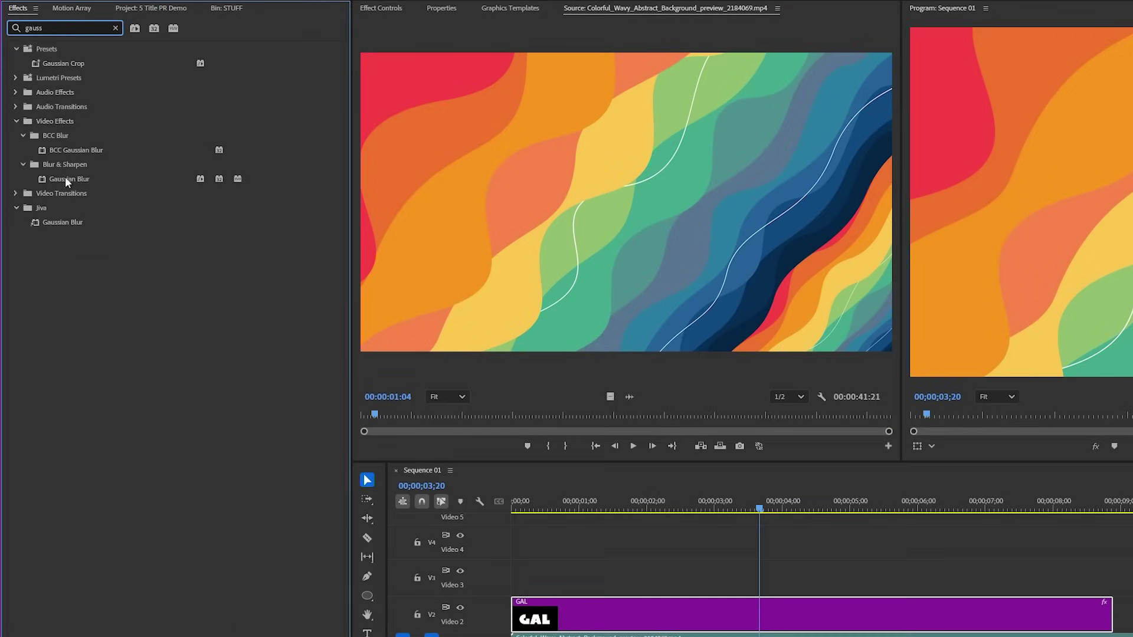
pyautogui.moveTo(59, 223); pyautogui.dragTo(583, 608)
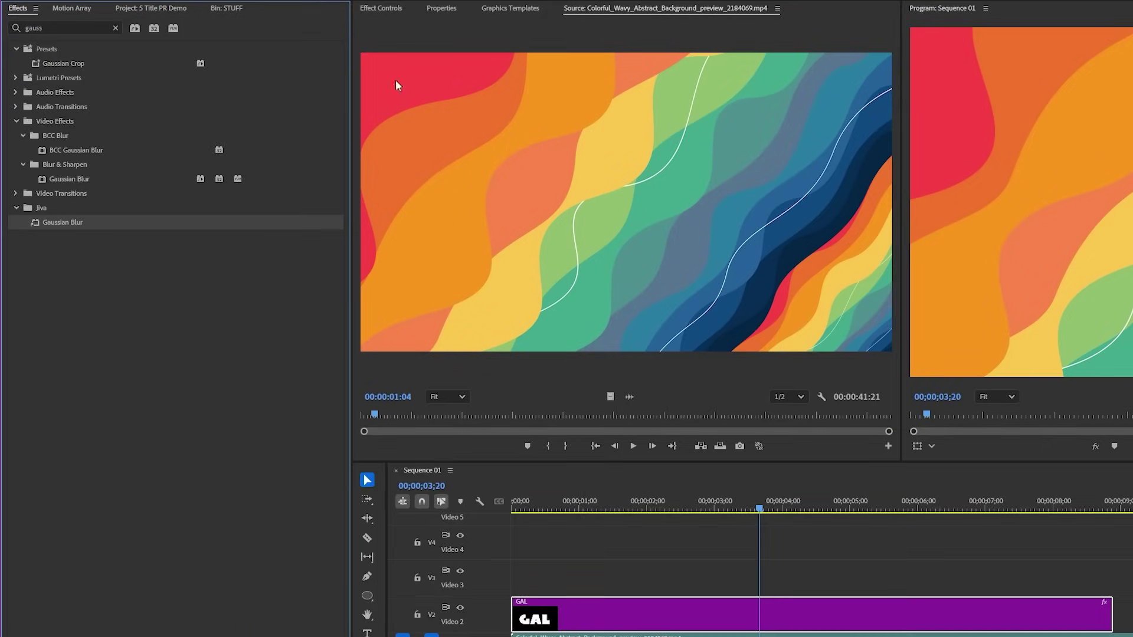
pyautogui.click(380, 8)
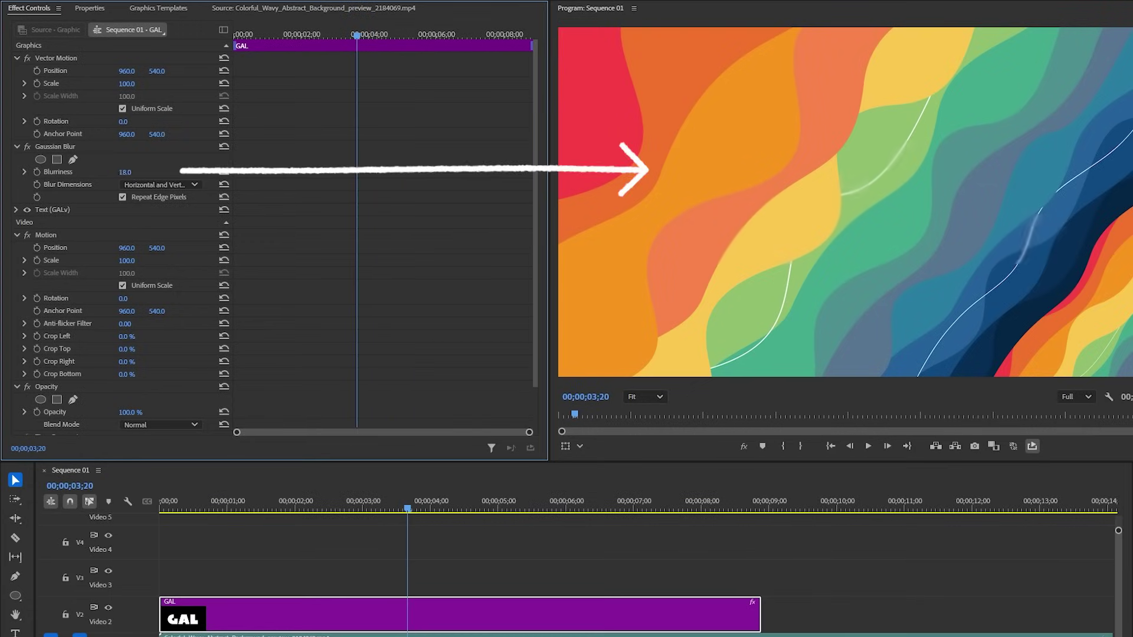
pyautogui.moveTo(125, 172); pyautogui.dragTo(202, 172)
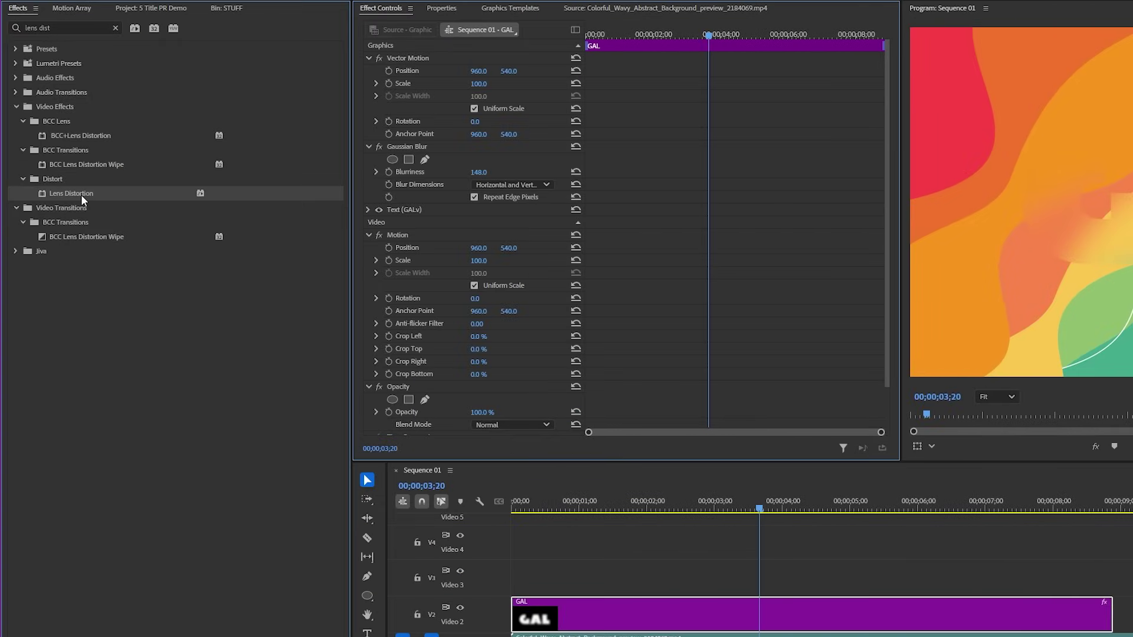
# Add Lens Distortion to the GAL clip with Curvature 18
pyautogui.moveTo(81, 199); pyautogui.dragTo(304, 209)
pyautogui.moveTo(430, 205); pyautogui.dragTo(430, 207)
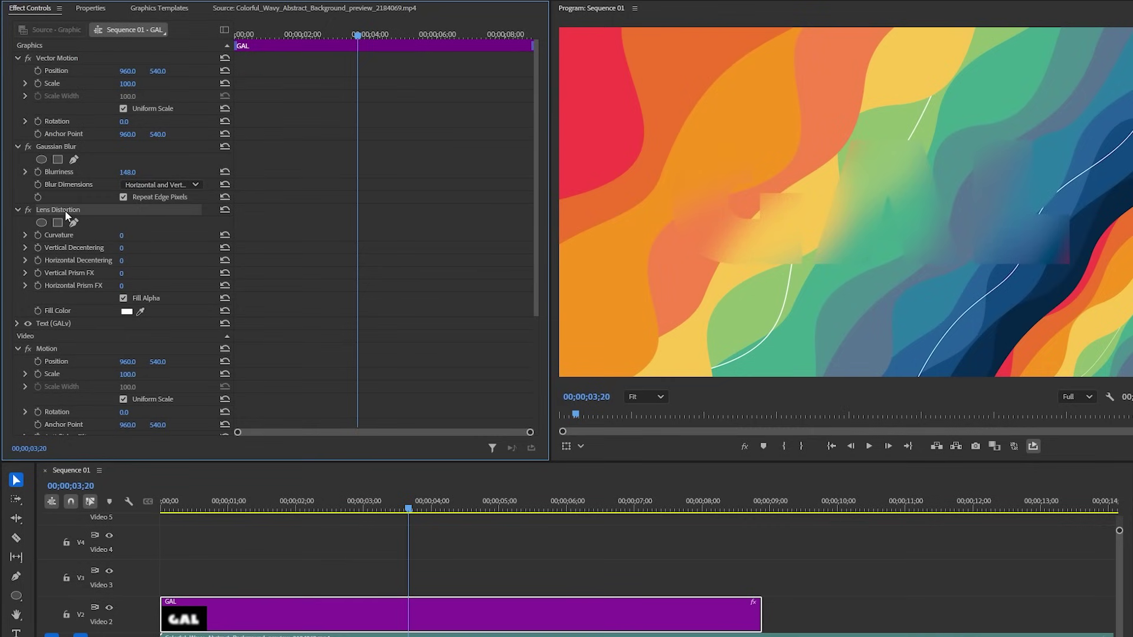
pyautogui.moveTo(125, 235)
pyautogui.mouseDown()
pyautogui.moveTo(100, 235)
pyautogui.moveTo(136, 235)
pyautogui.mouseUp()
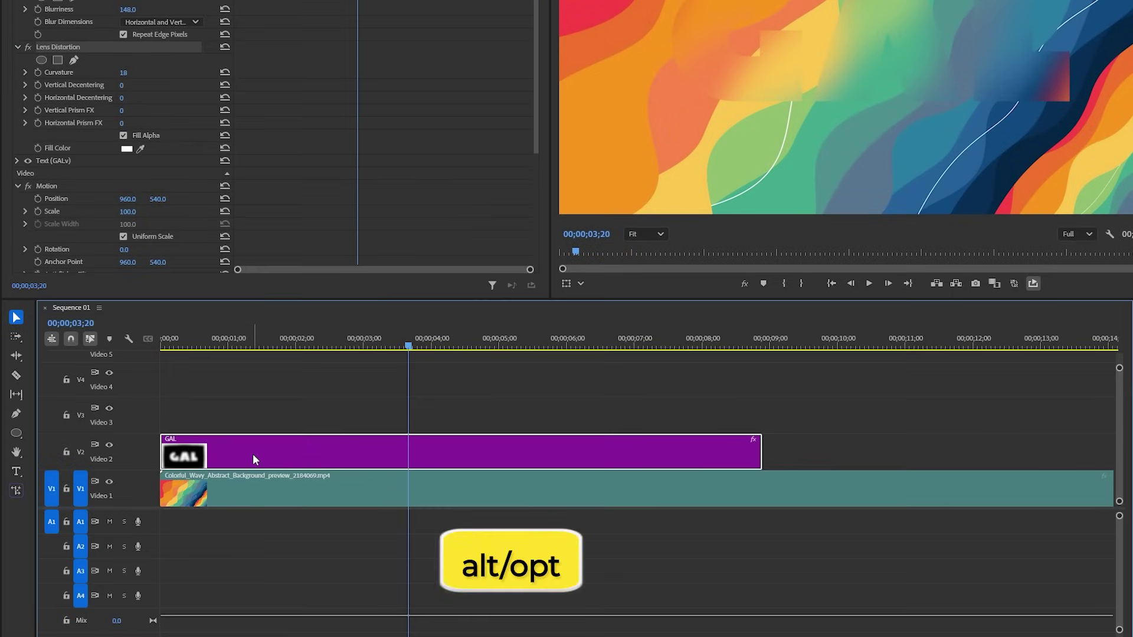
# Alt-duplicate GAL onto Video 3 and delete its Gaussian Blur and Lens Distortion
pyautogui.moveTo(252, 454); pyautogui.dragTo(251, 412)
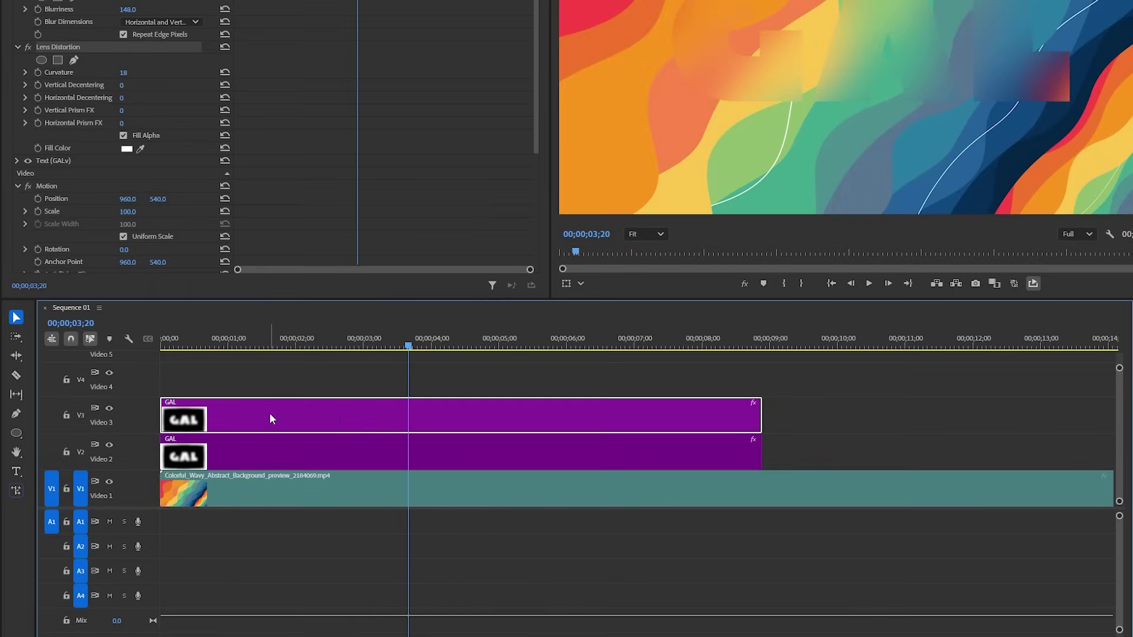
pyautogui.rightClick(270, 413)
pyautogui.click(332, 309)
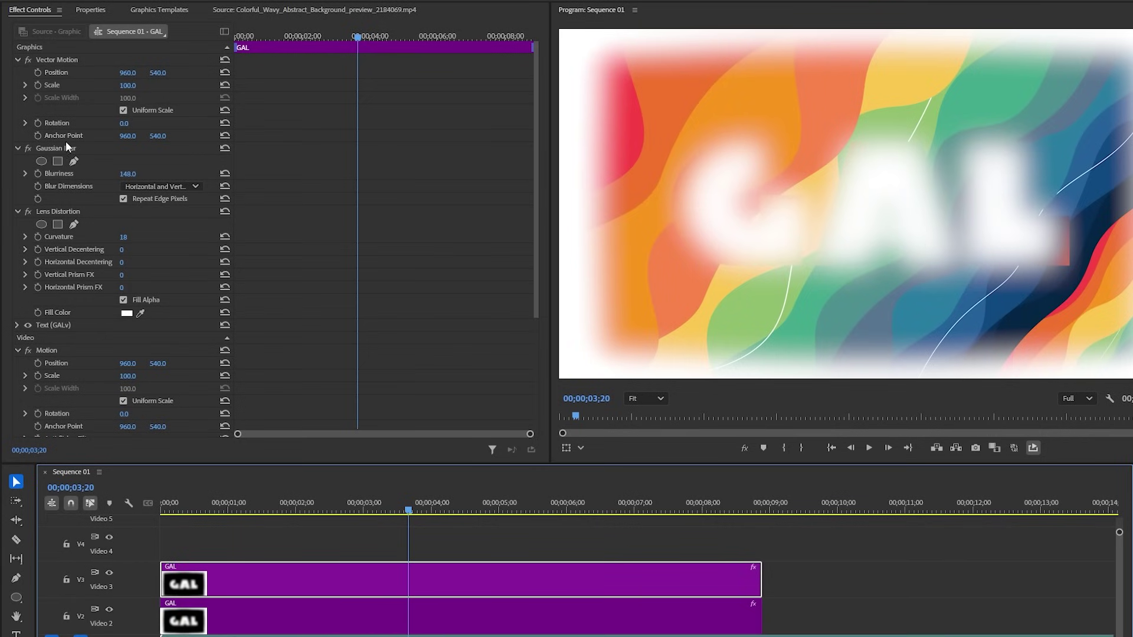
pyautogui.click(77, 148)
pyautogui.press('Delete')
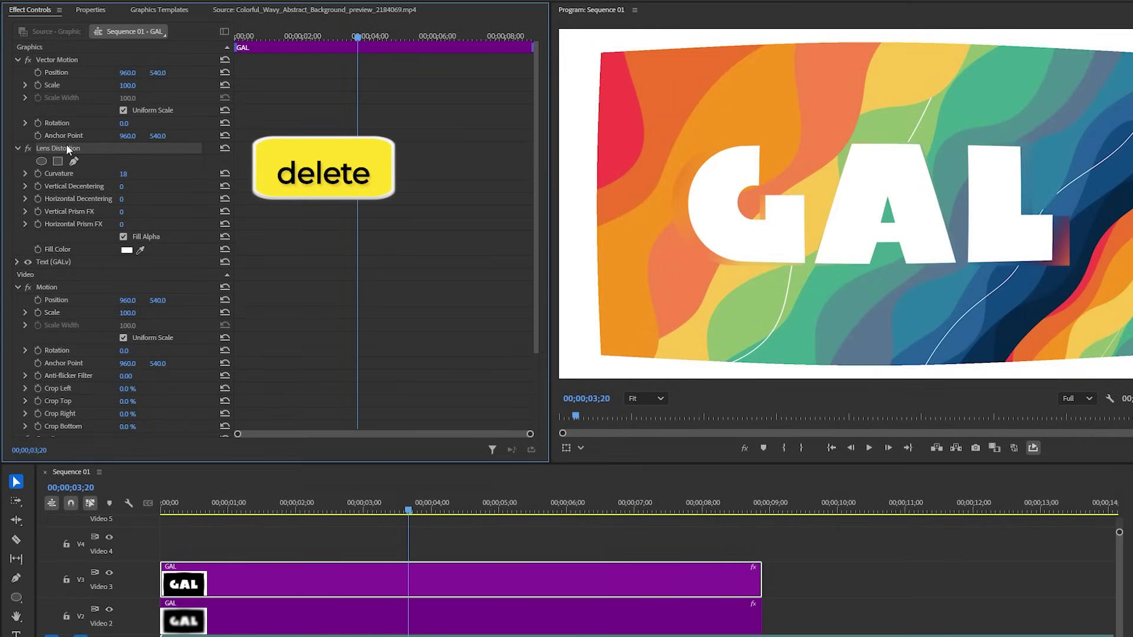
pyautogui.press('Delete')
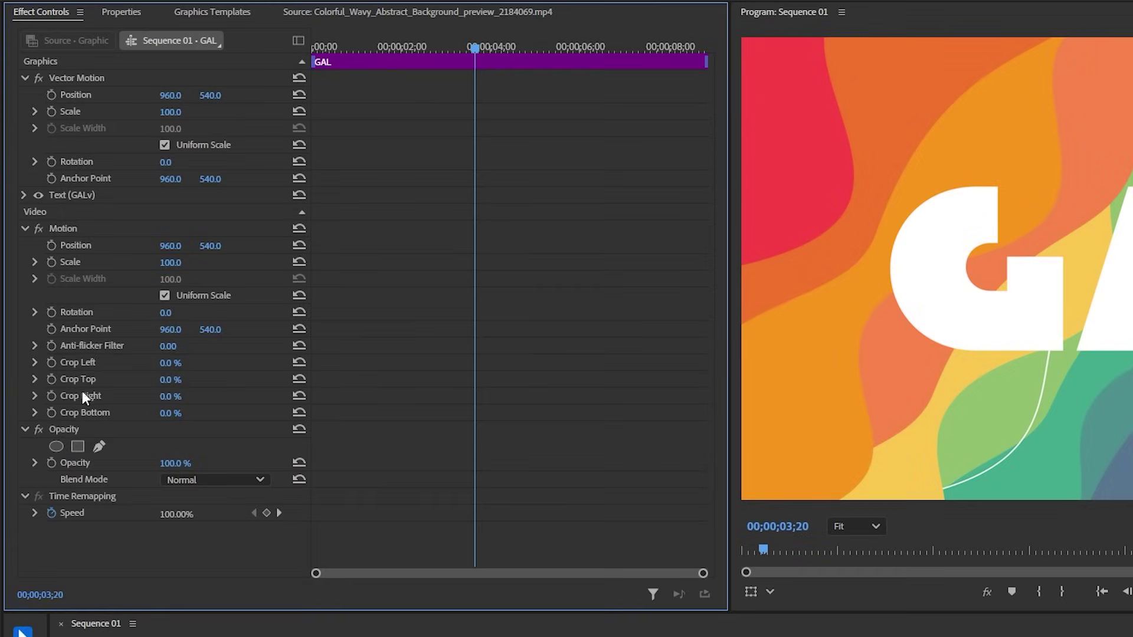
# Lower the copy's Opacity to about 22% and give its letters a dark fill
pyautogui.click(53, 325)
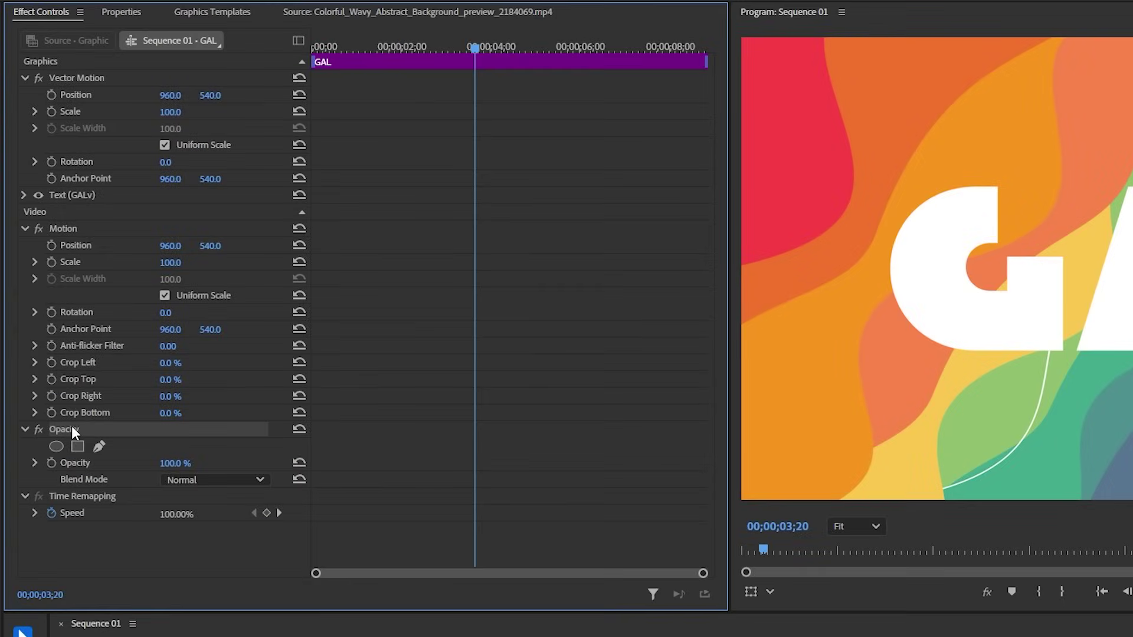
pyautogui.moveTo(176, 467); pyautogui.dragTo(130, 466)
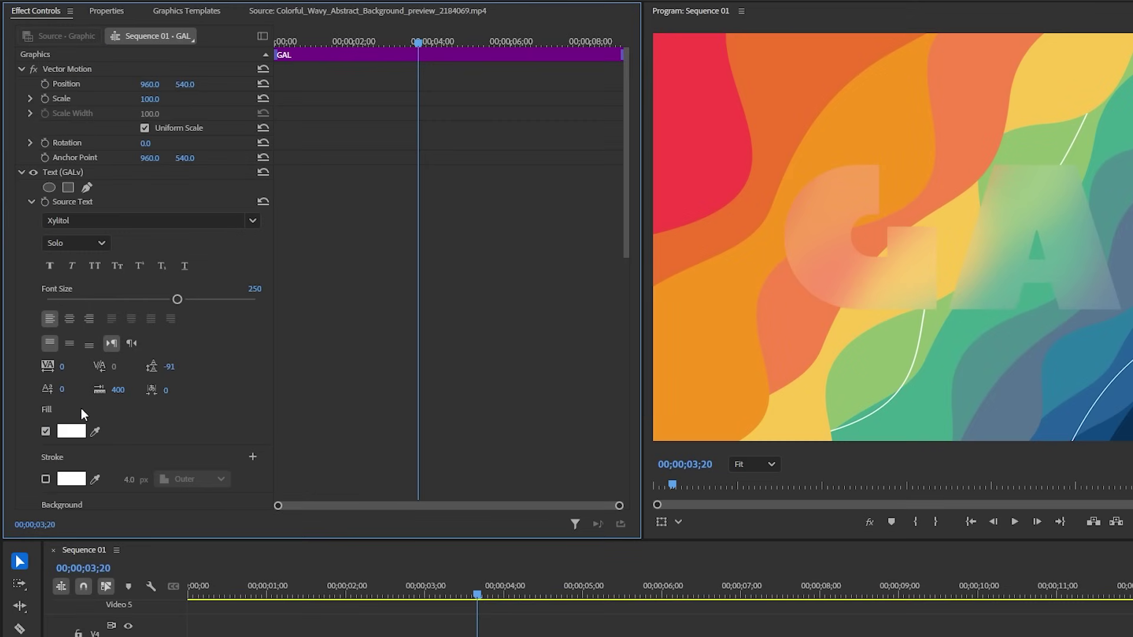
pyautogui.click(72, 431)
pyautogui.click(498, 363)
pyautogui.press('Return')
pyautogui.scroll(-10, 295, 387)
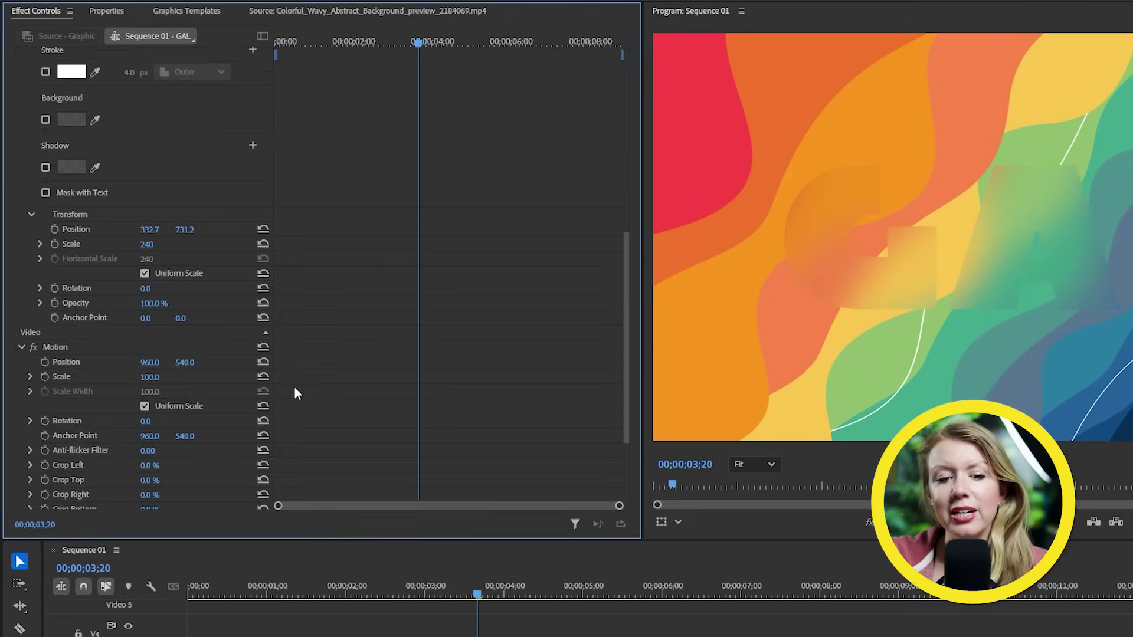
pyautogui.scroll(-3, 295, 387)
pyautogui.moveTo(152, 426)
pyautogui.mouseDown()
pyautogui.moveTo(194, 427)
pyautogui.moveTo(155, 426)
pyautogui.mouseUp()
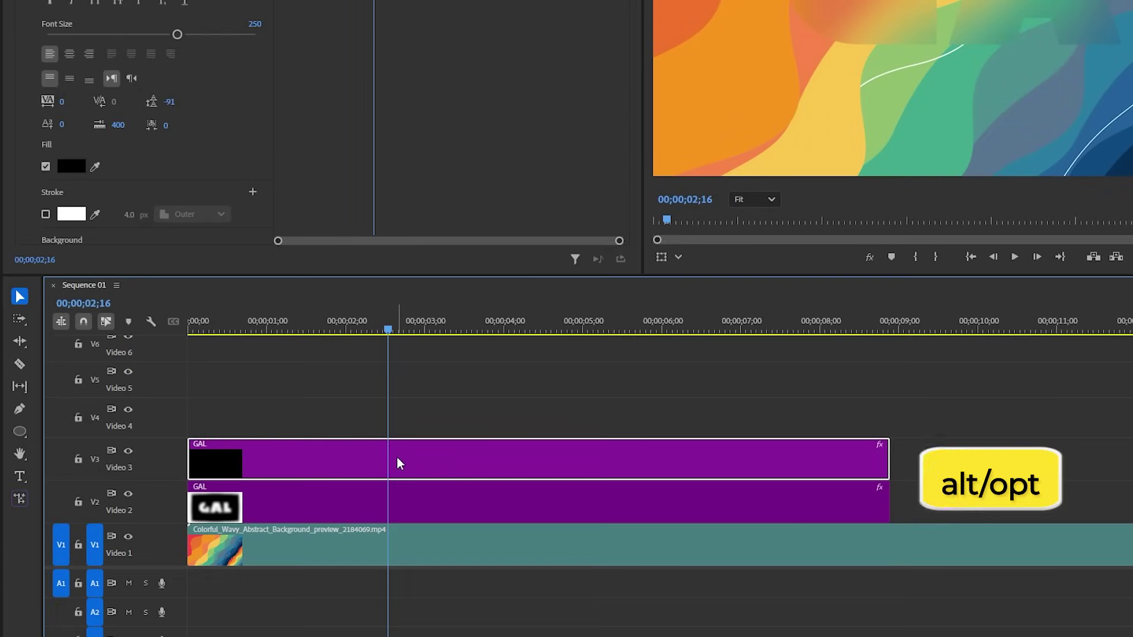
# Duplicate the GAL copy onto Video 4 with fill off and a 1 px stroke
pyautogui.moveTo(398, 458); pyautogui.dragTo(392, 418)
pyautogui.click(403, 412)
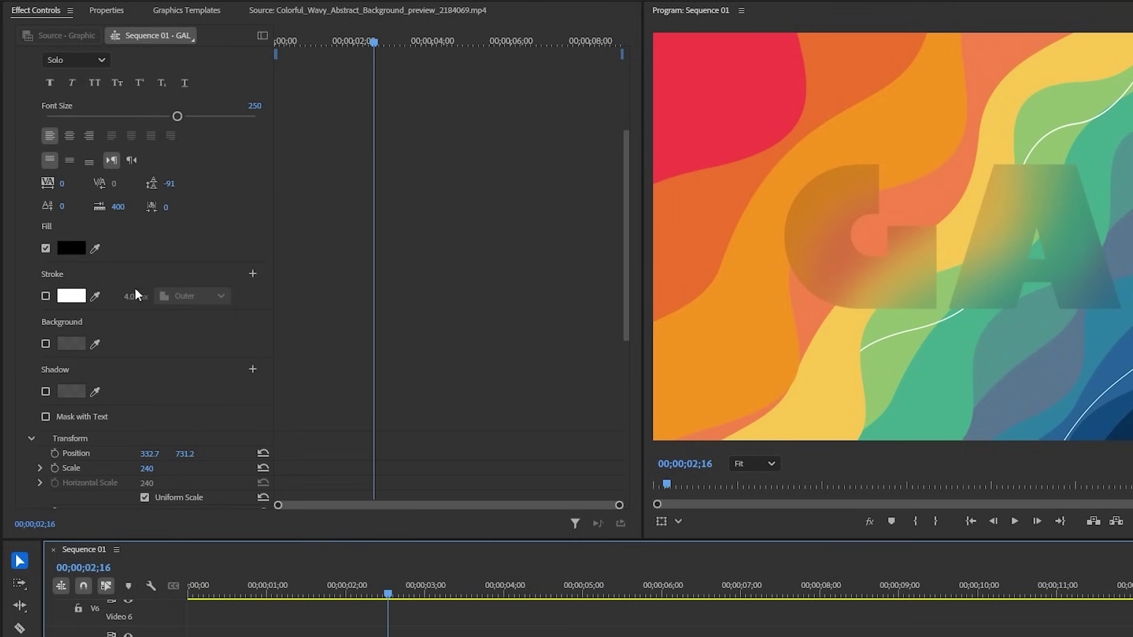
pyautogui.click(46, 248)
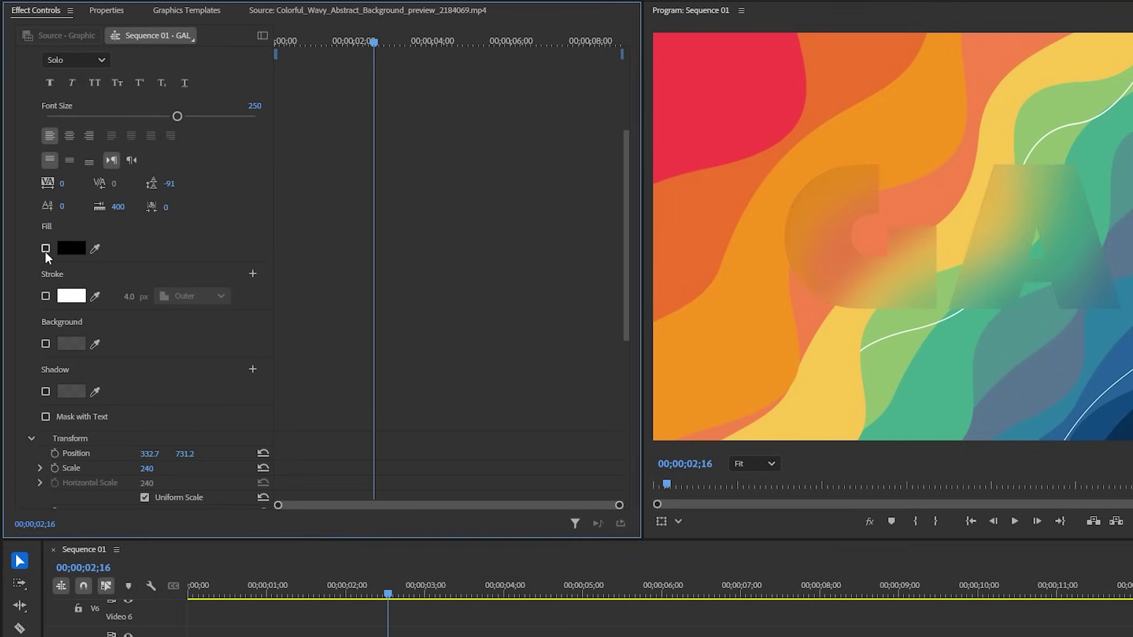
pyautogui.click(46, 296)
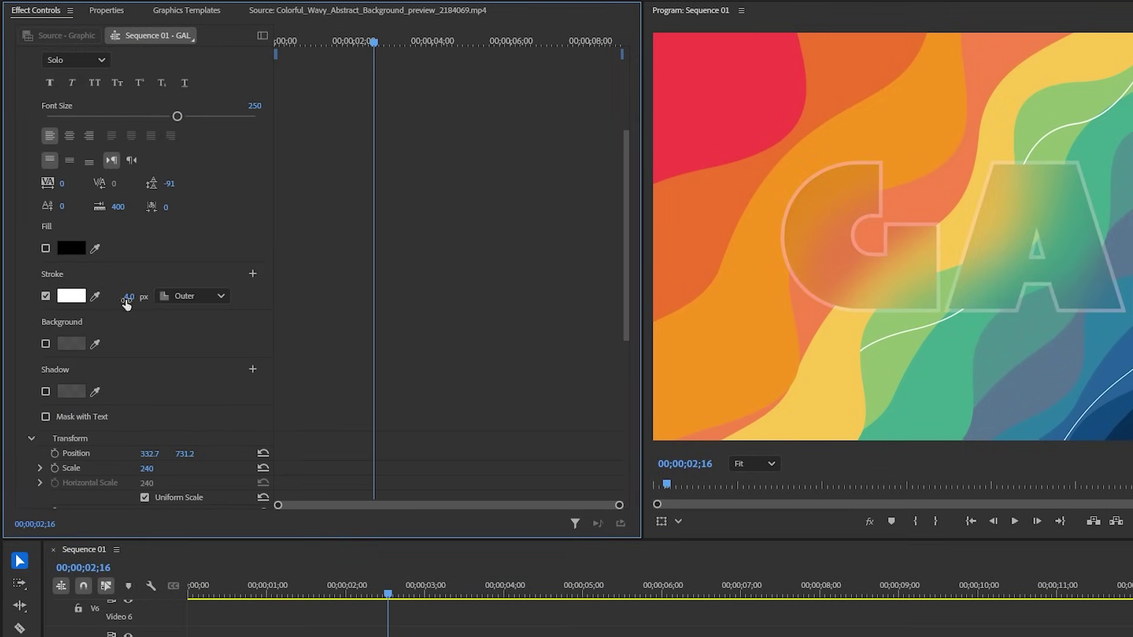
pyautogui.moveTo(129, 296); pyautogui.dragTo(112, 297)
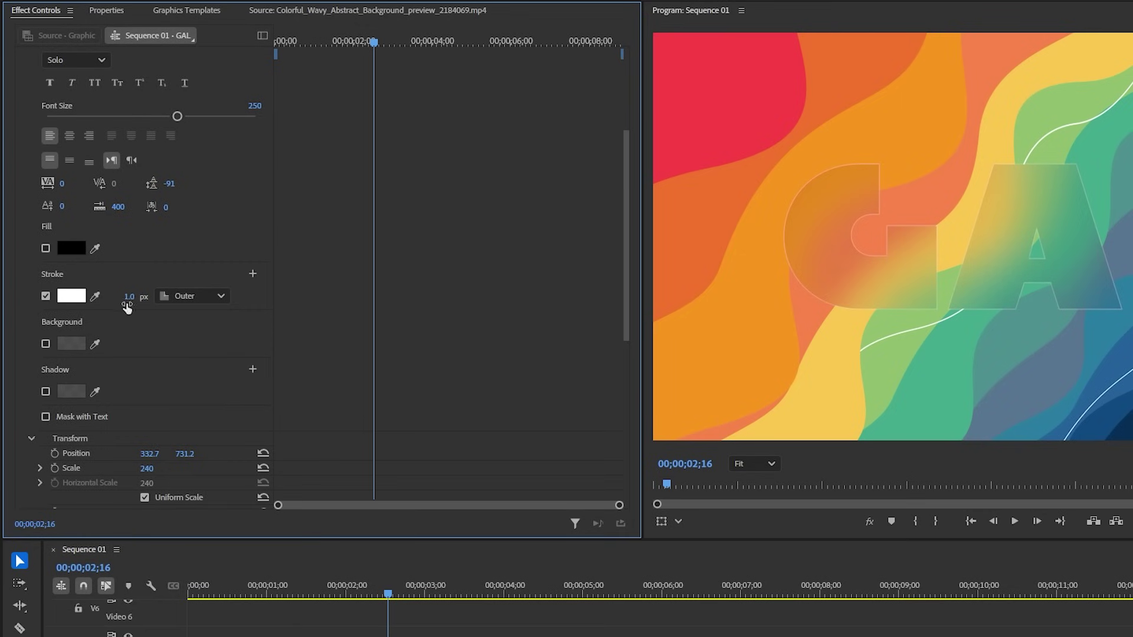
pyautogui.scroll(-6, 127, 307)
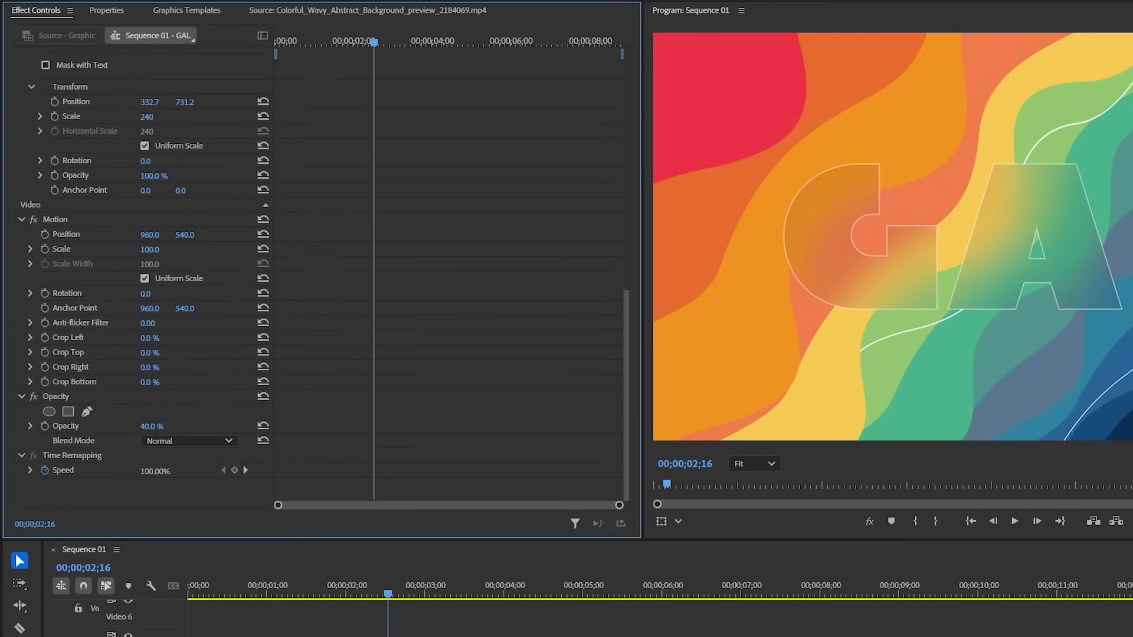
# Alt-duplicate the outline clip onto Video 5 and raise its Opacity
pyautogui.click(284, 416)
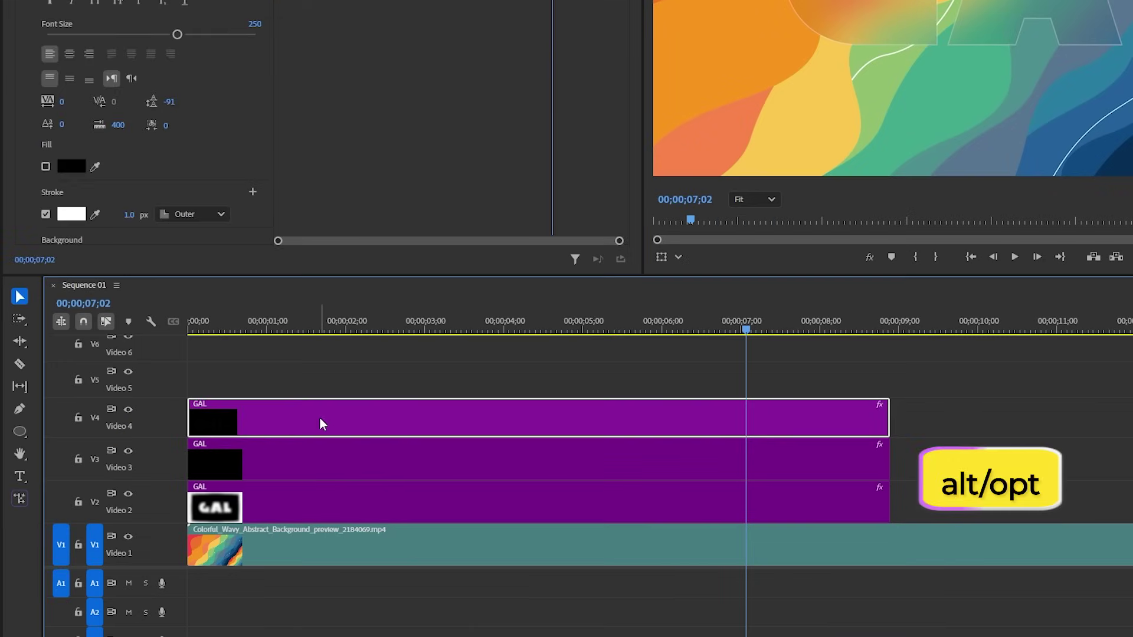
pyautogui.moveTo(320, 417); pyautogui.dragTo(318, 381)
pyautogui.scroll(-5, 344, 165)
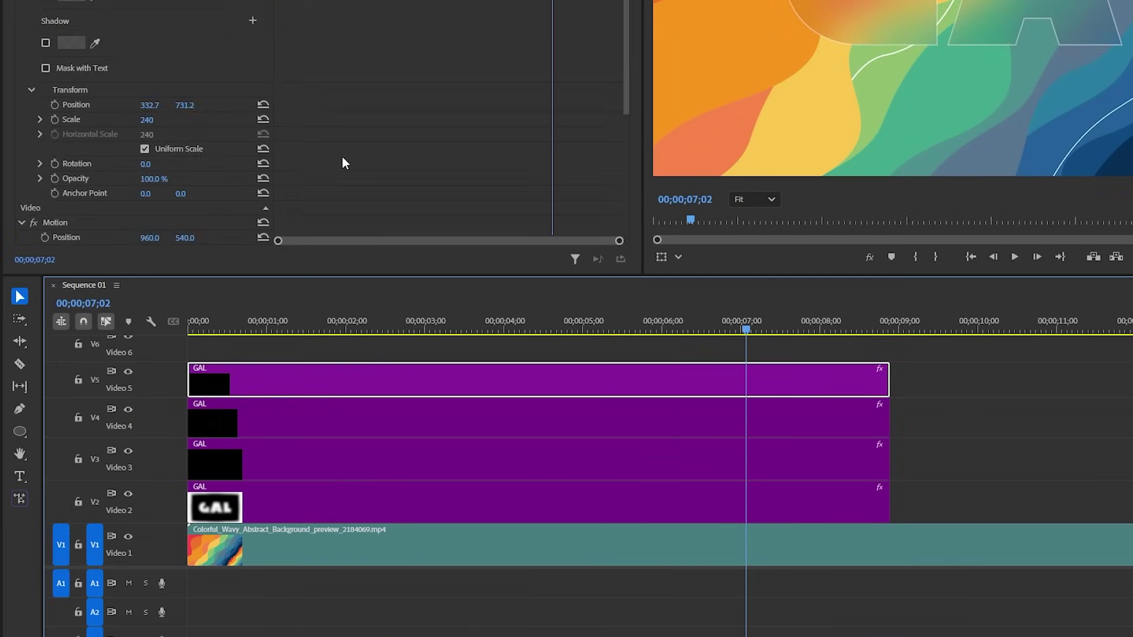
pyautogui.scroll(-5, 339, 165)
pyautogui.moveTo(154, 429); pyautogui.dragTo(188, 429)
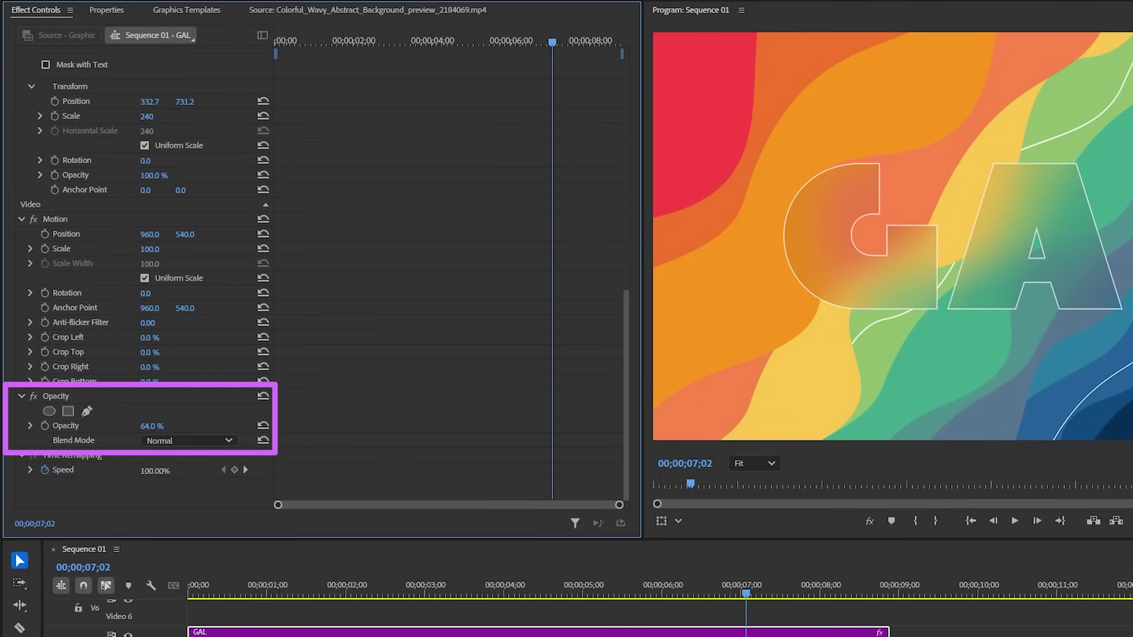
# Add a feathered ellipse mask and keyframe its path sweeping across the letters
pyautogui.click(52, 410)
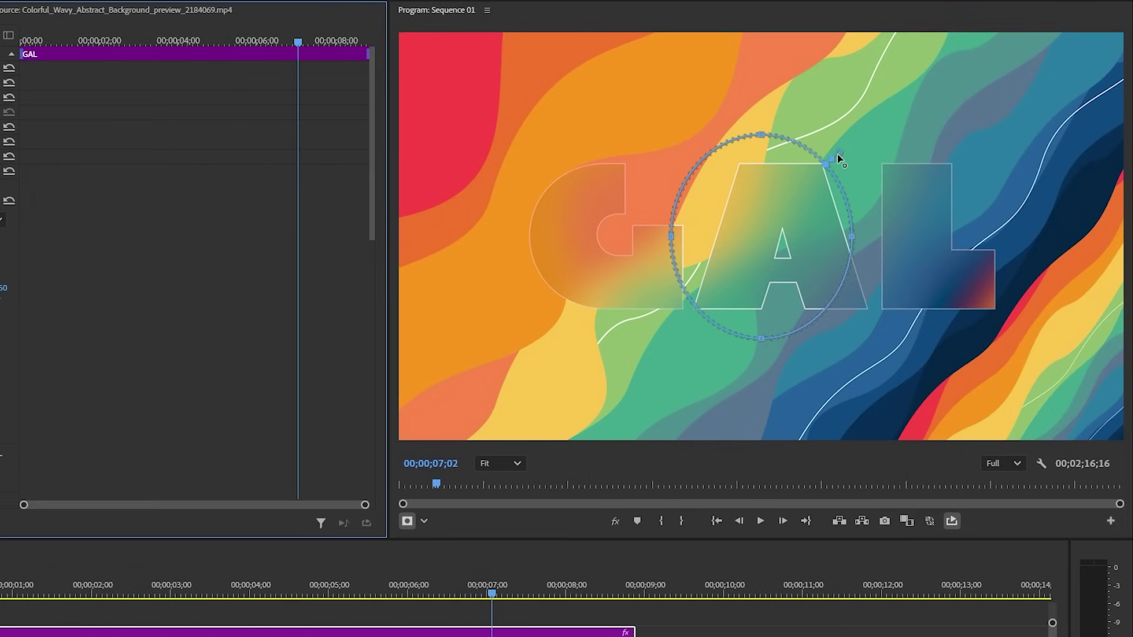
pyautogui.moveTo(838, 154); pyautogui.dragTo(870, 135)
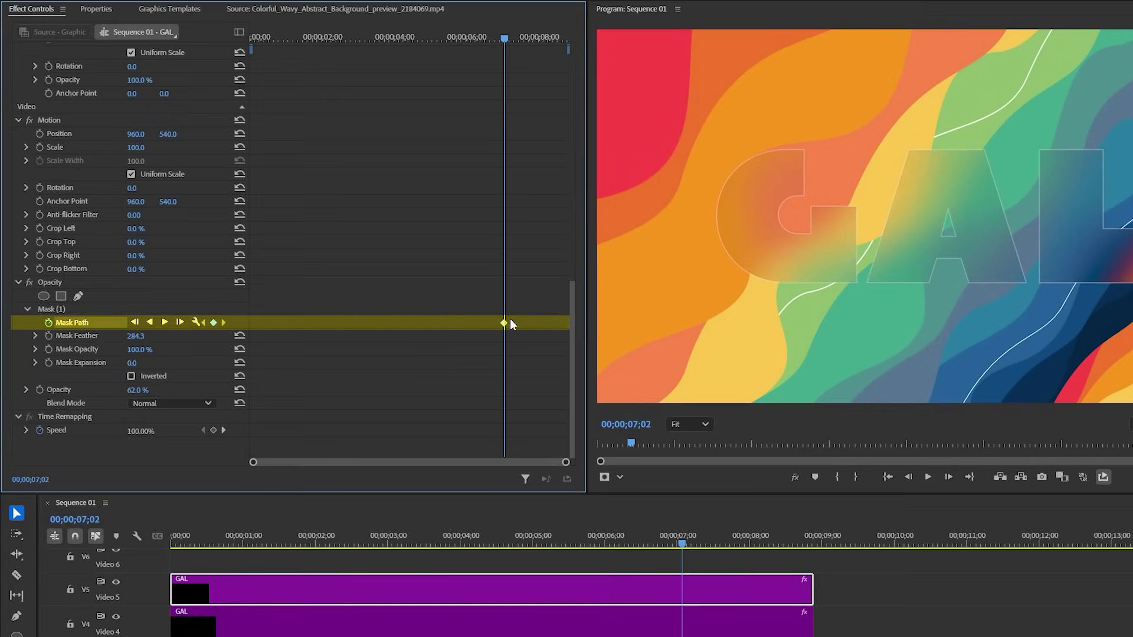
pyautogui.moveTo(511, 325); pyautogui.dragTo(320, 326)
pyautogui.click(79, 306)
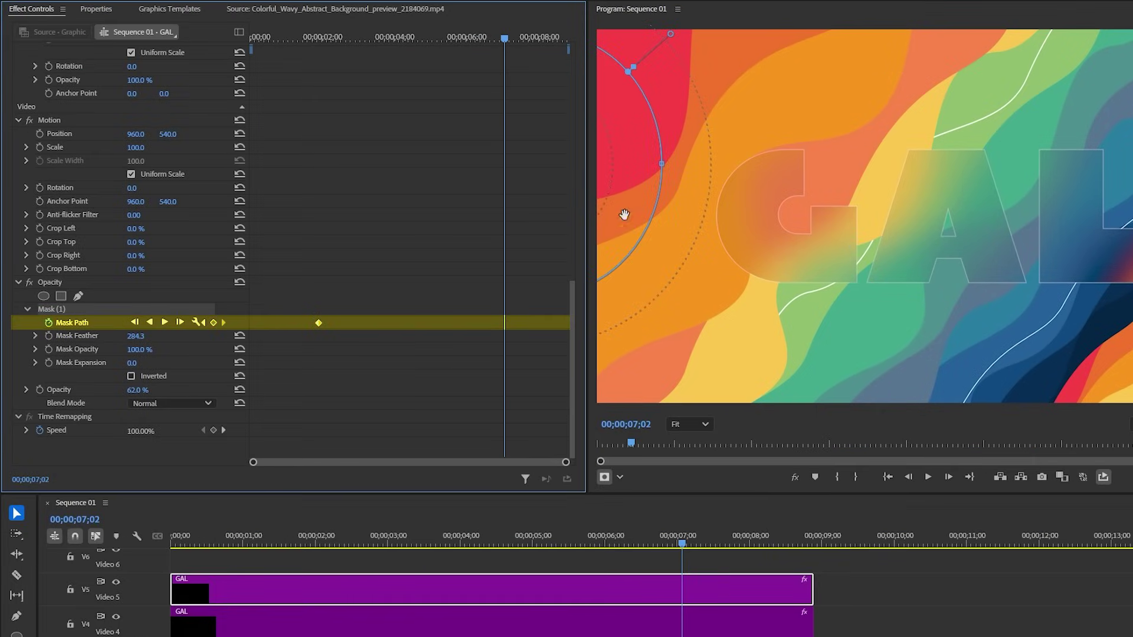
pyautogui.moveTo(997, 174); pyautogui.dragTo(1109, 177)
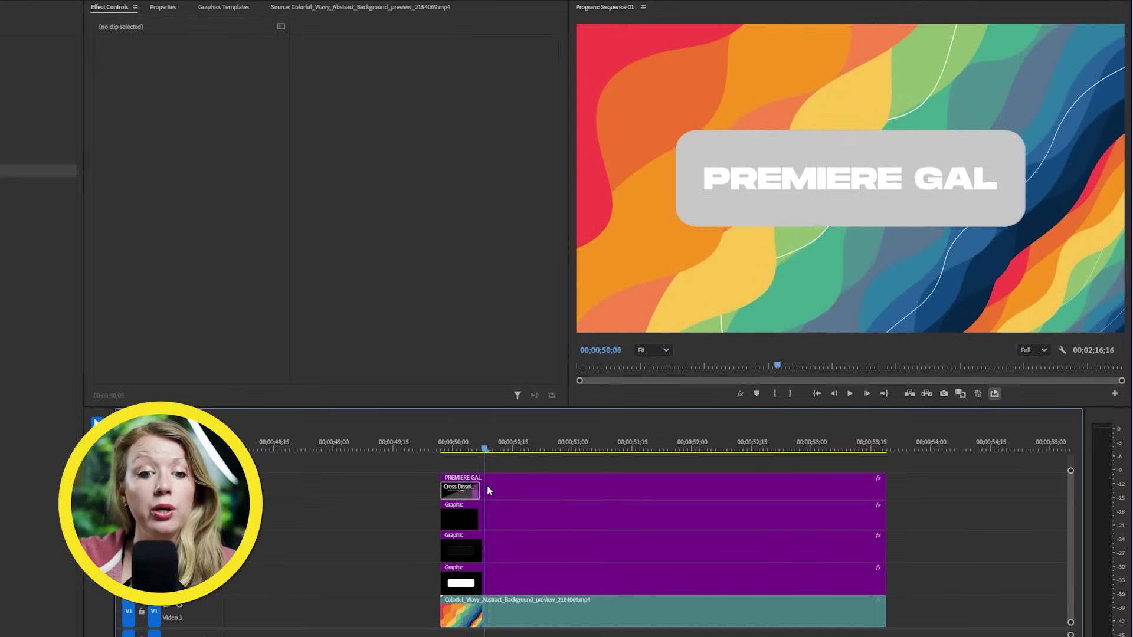
# Turn the rounded box Graphic clip under PREMIERE GAL into an adjustment layer and scrub to preview the frosted look
pyautogui.click(499, 580)
pyautogui.rightClick(498, 580)
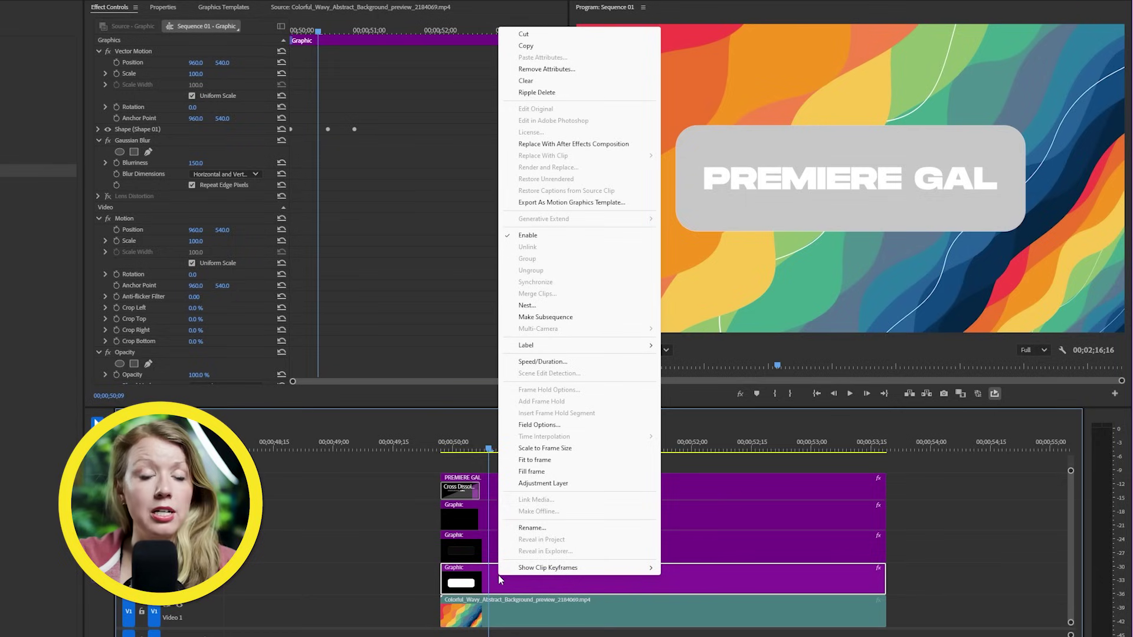
pyautogui.click(536, 483)
pyautogui.moveTo(480, 447); pyautogui.dragTo(744, 451)
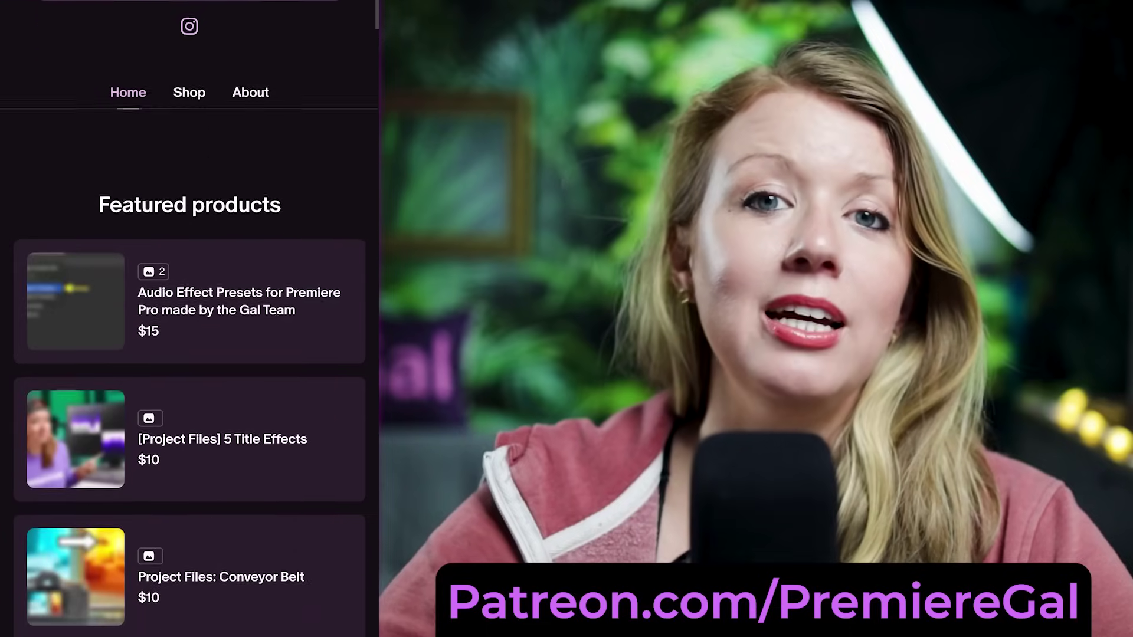
pyautogui.scroll(-10, 190, 319)
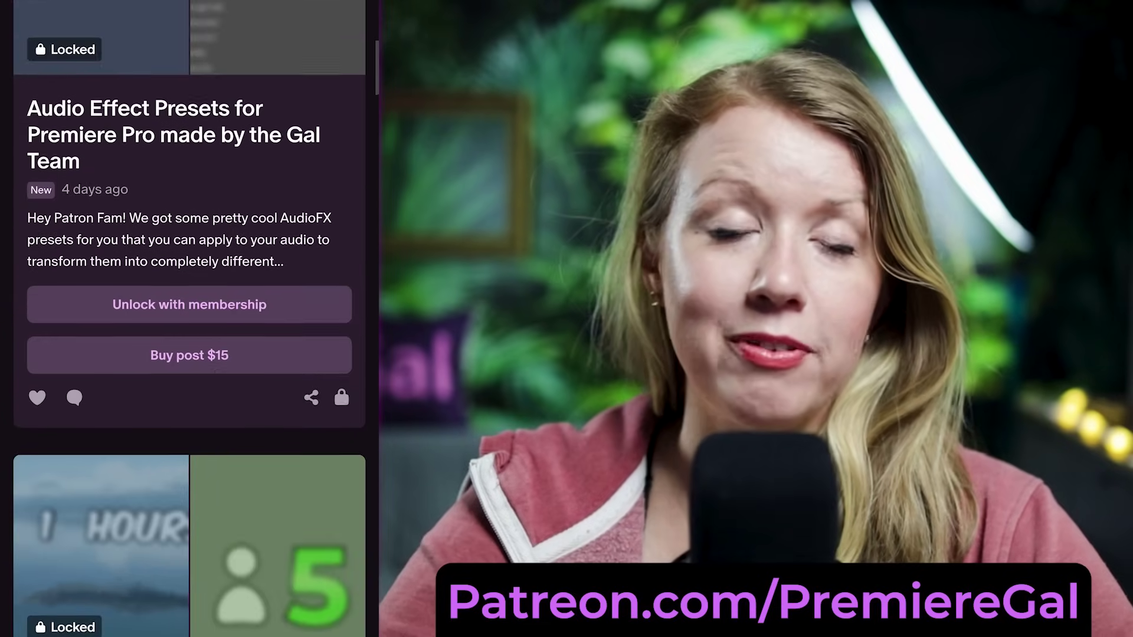